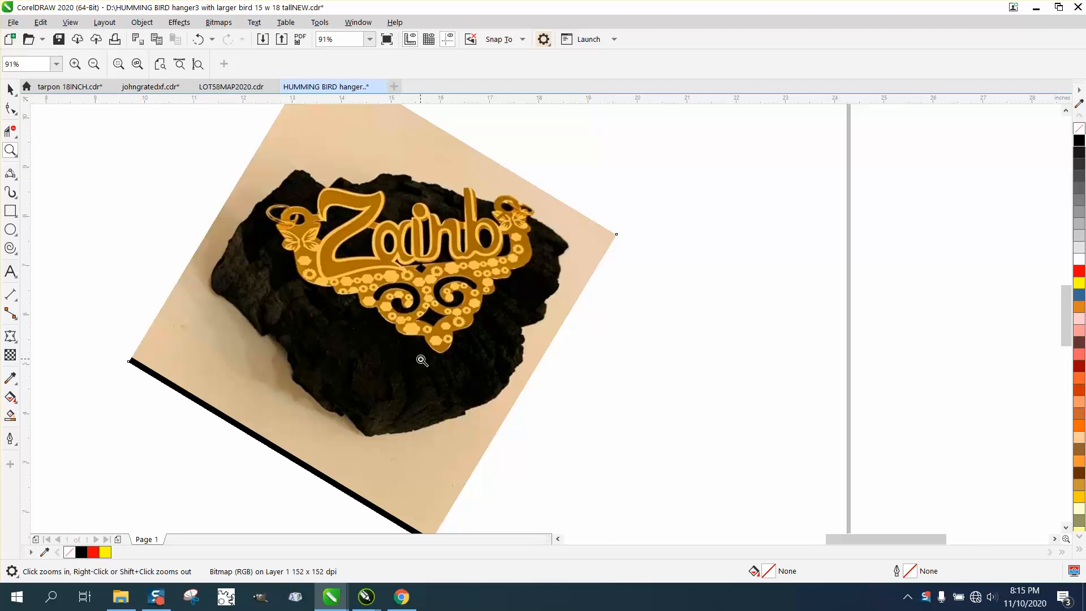
Rotate the pendant photo slightly clockwise to an angle of about 327.07 degrees.
right_click(422, 362)
click(11, 91)
click(433, 304)
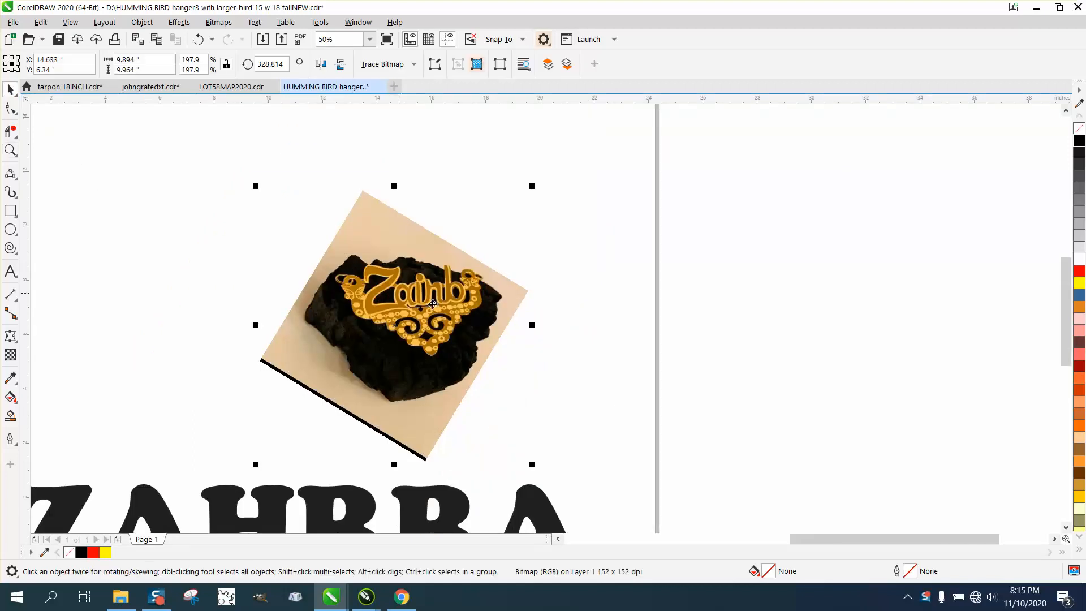
click(459, 315)
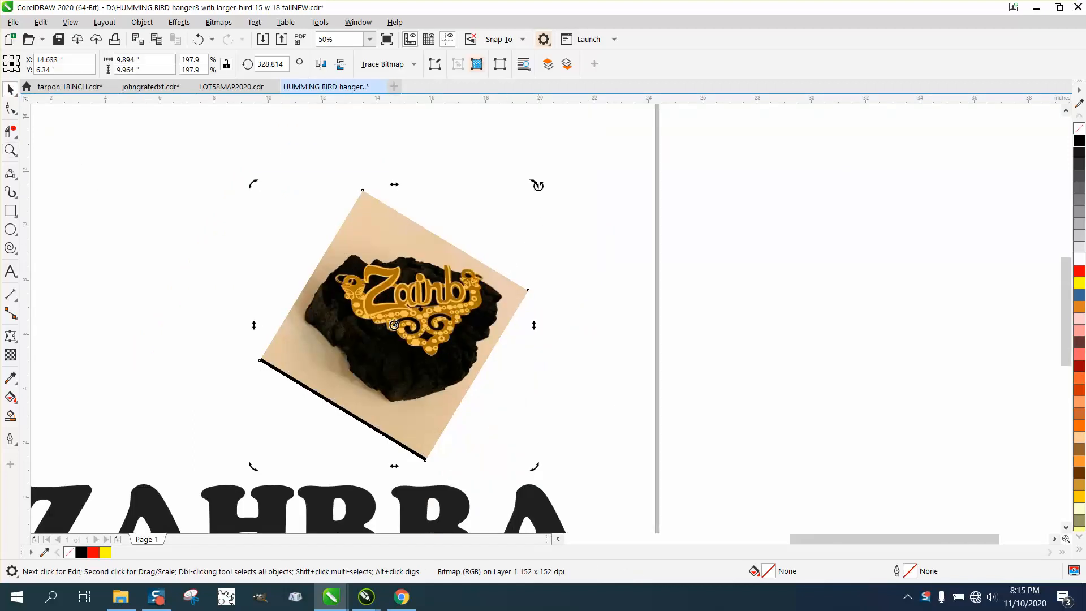
drag(538, 185, 540, 188)
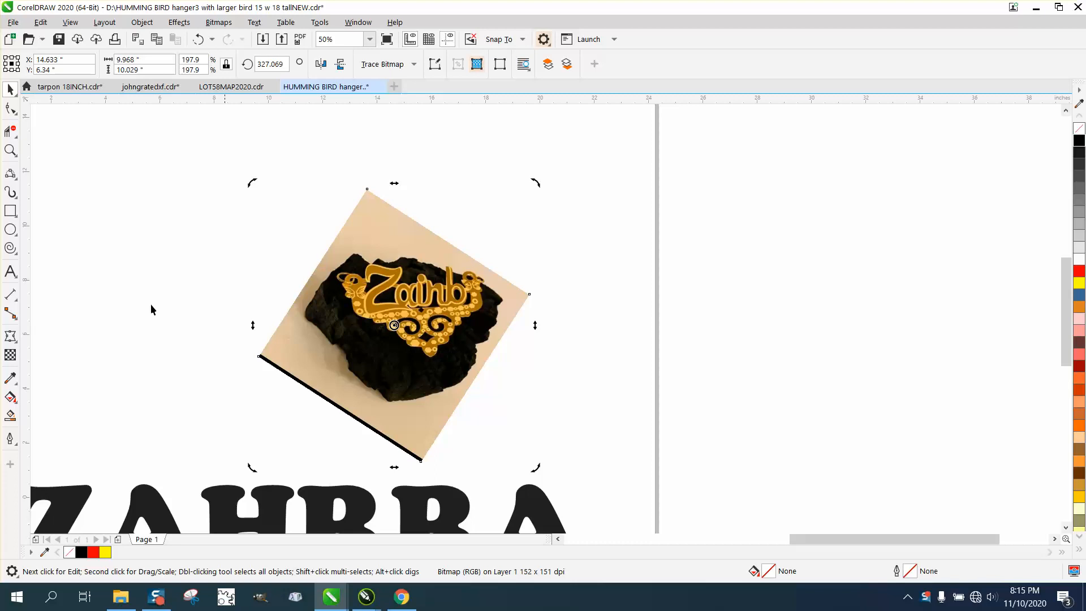
Trace the right half of the pendant's lower outline with connected 3-Point Curves, from the right butterfly to the bottom tip, about 1.8 by 2.67 inches.
click(10, 150)
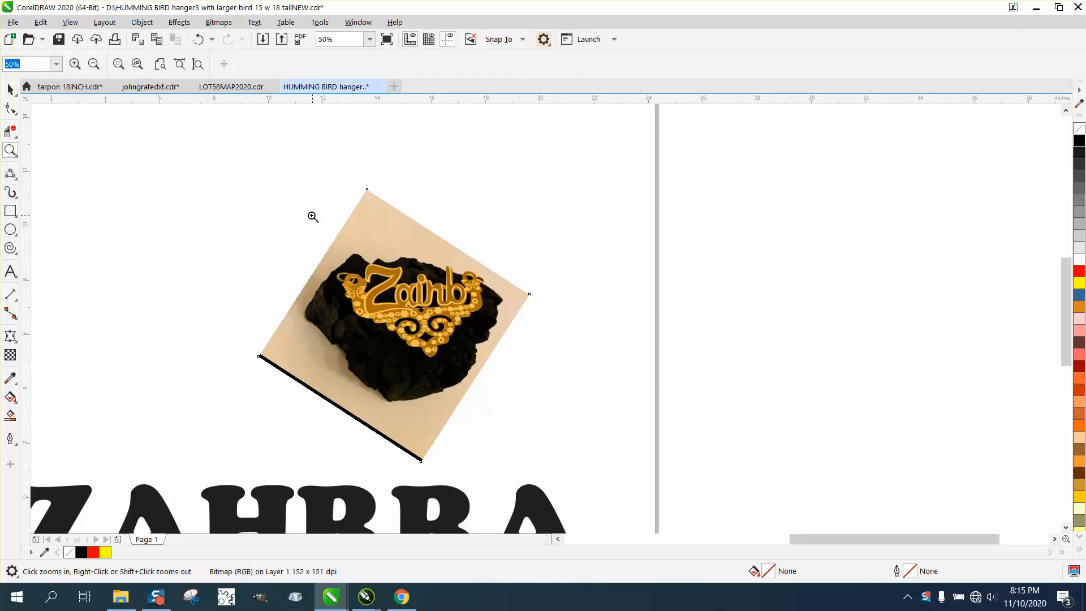
drag(306, 231, 611, 424)
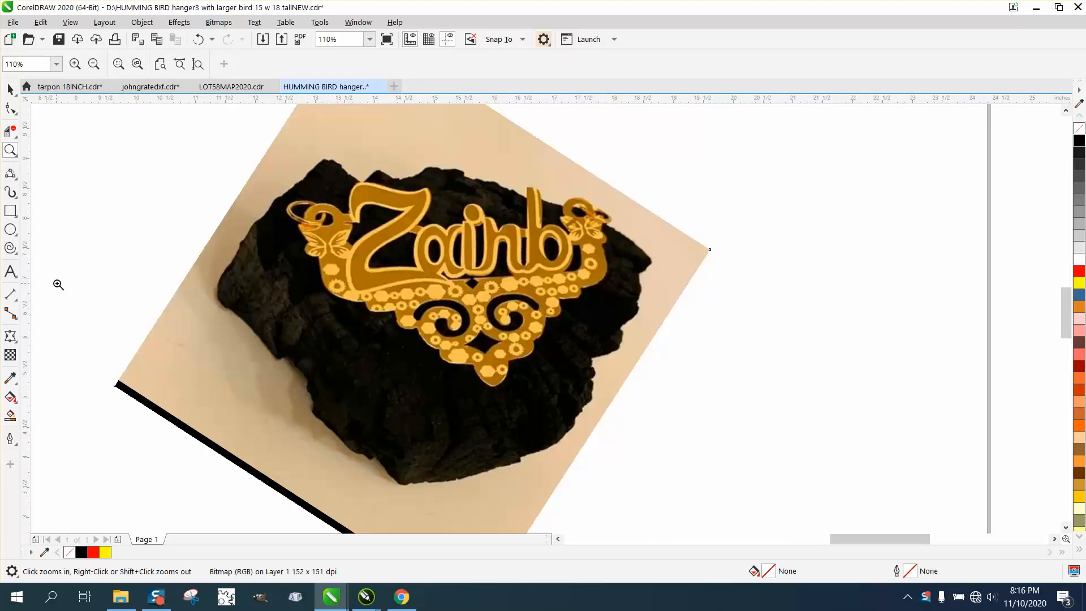
click(14, 176)
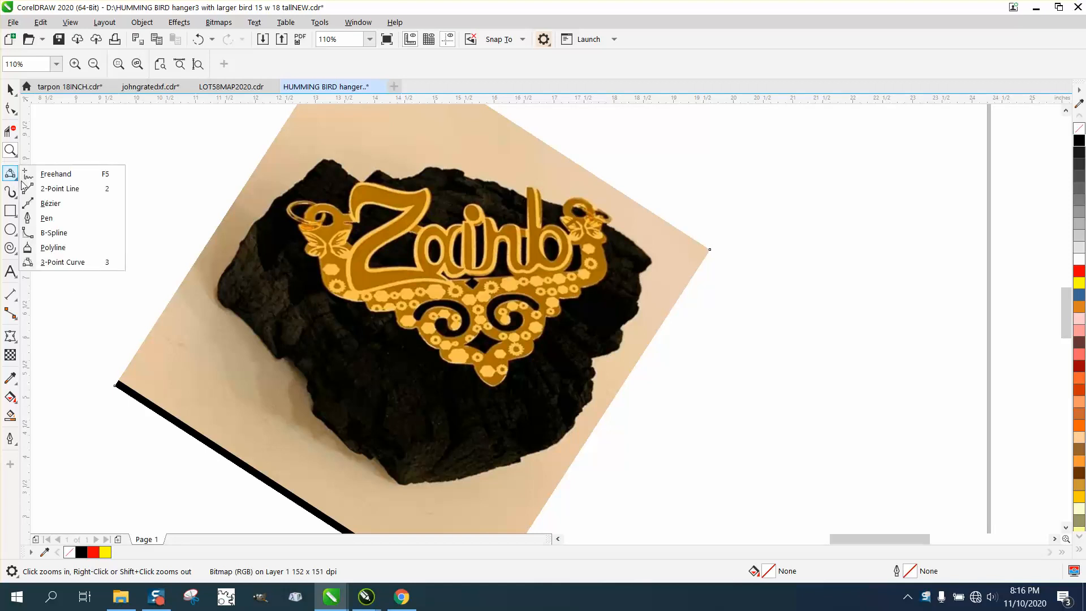
click(59, 262)
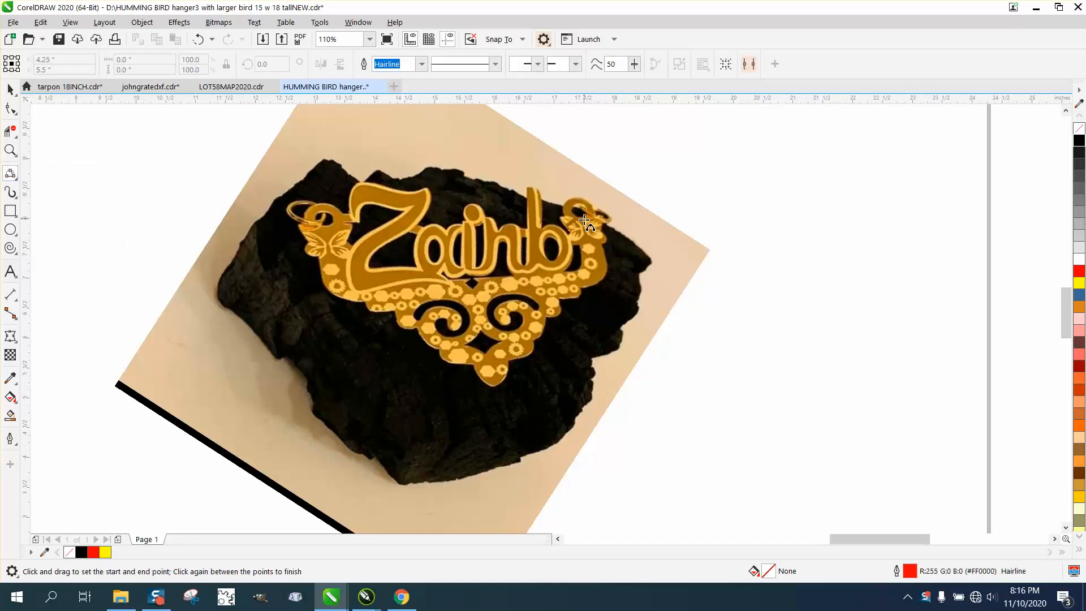
drag(583, 216, 540, 291)
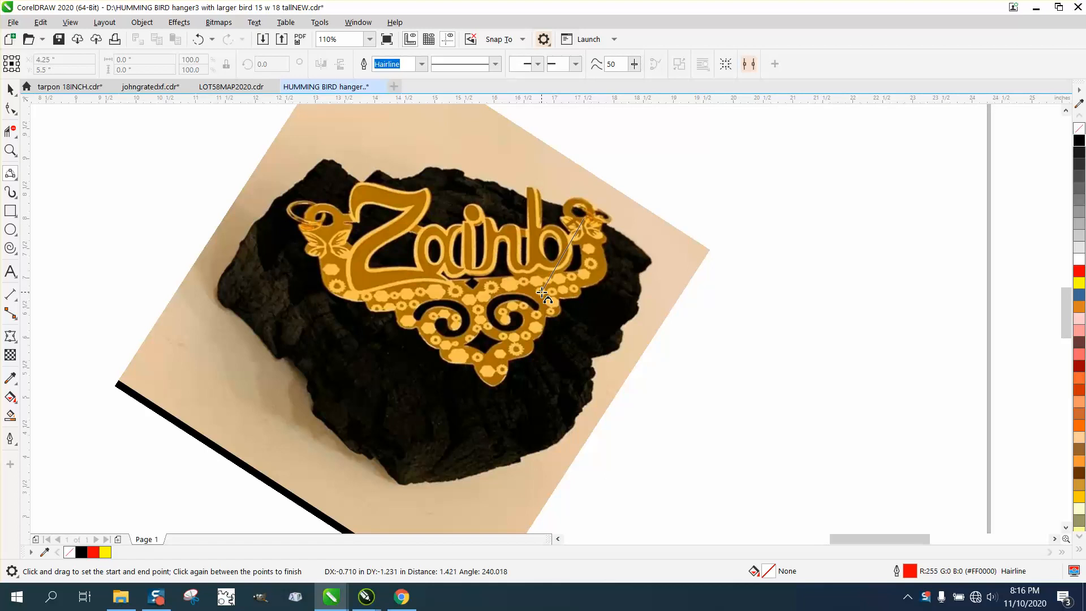
click(590, 274)
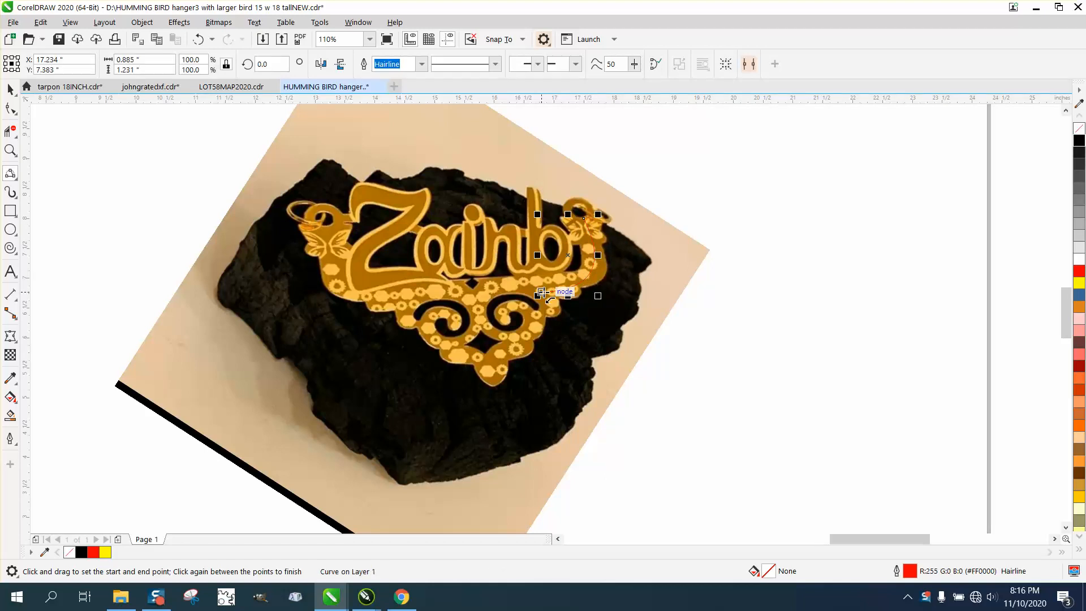
drag(541, 293, 531, 329)
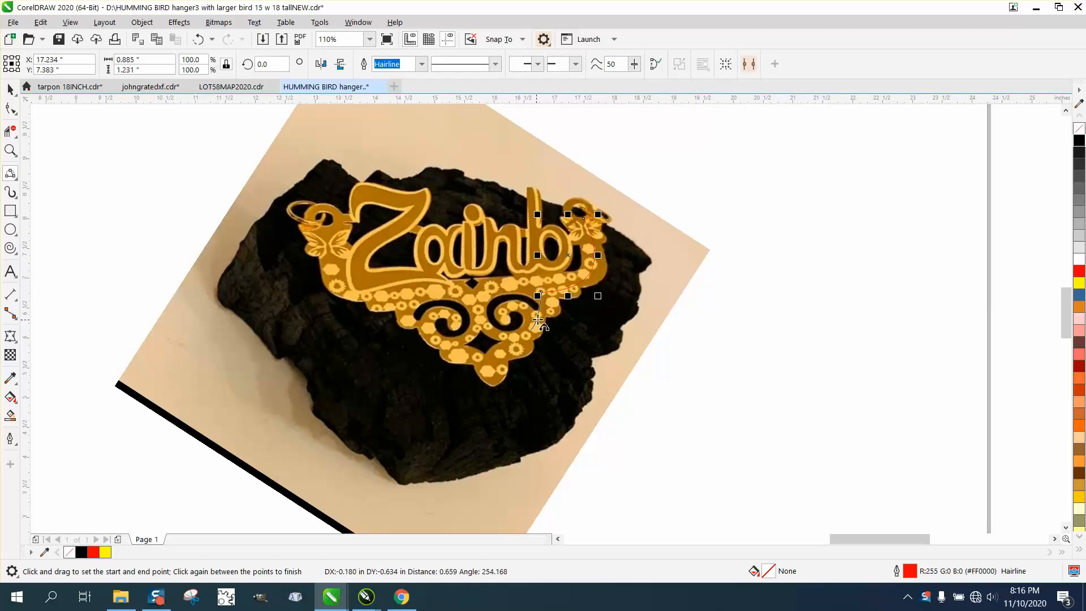
click(544, 315)
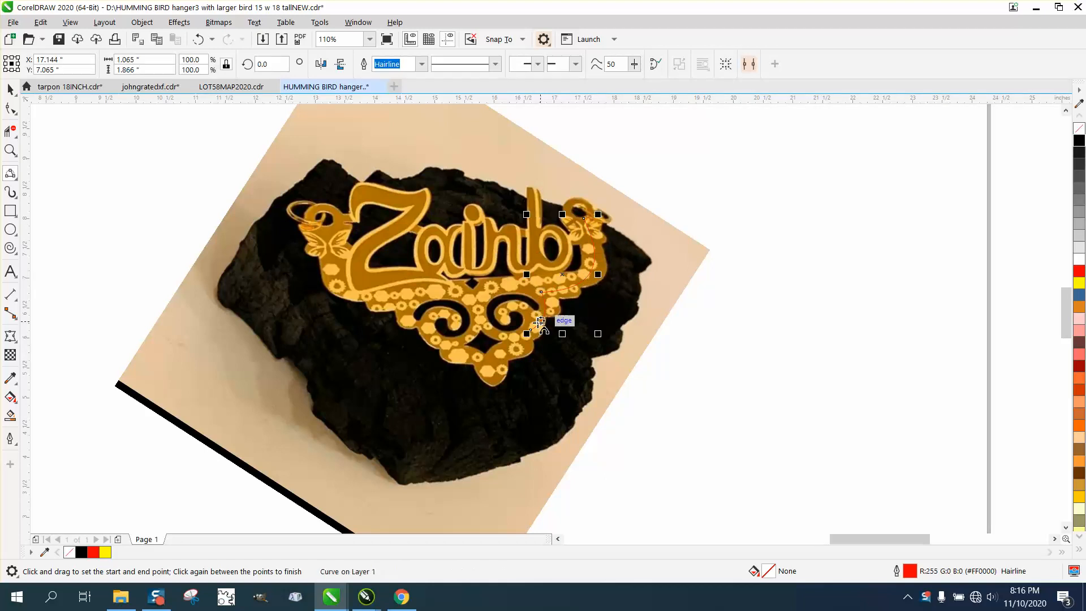
drag(530, 330, 493, 377)
click(527, 348)
click(489, 369)
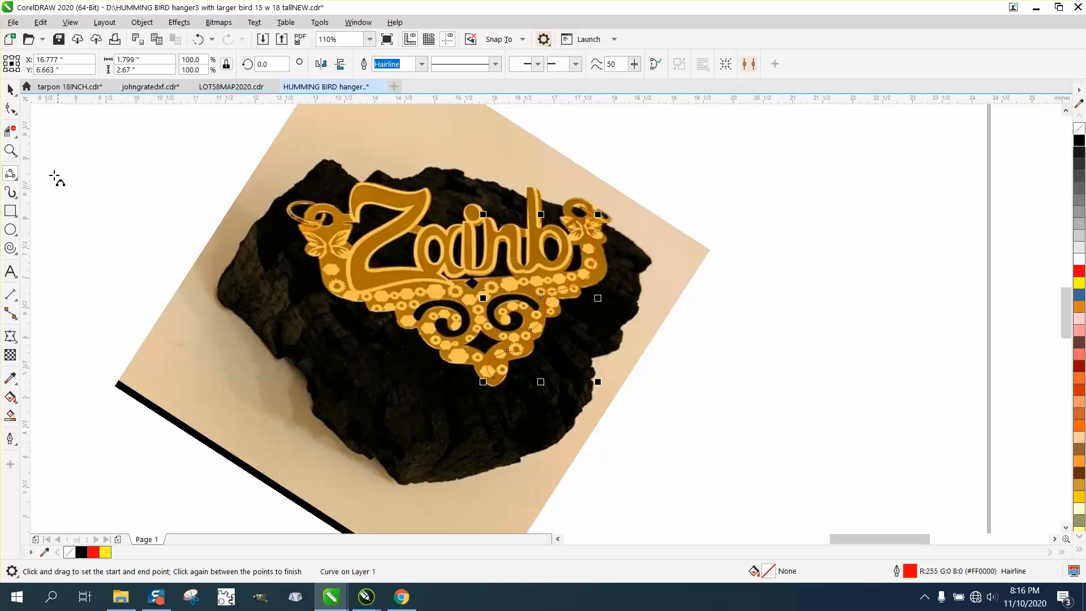
Move the pendant photo off the traced curve to the empty area beyond the page's right edge.
click(10, 89)
scroll(476, 245, down, 3)
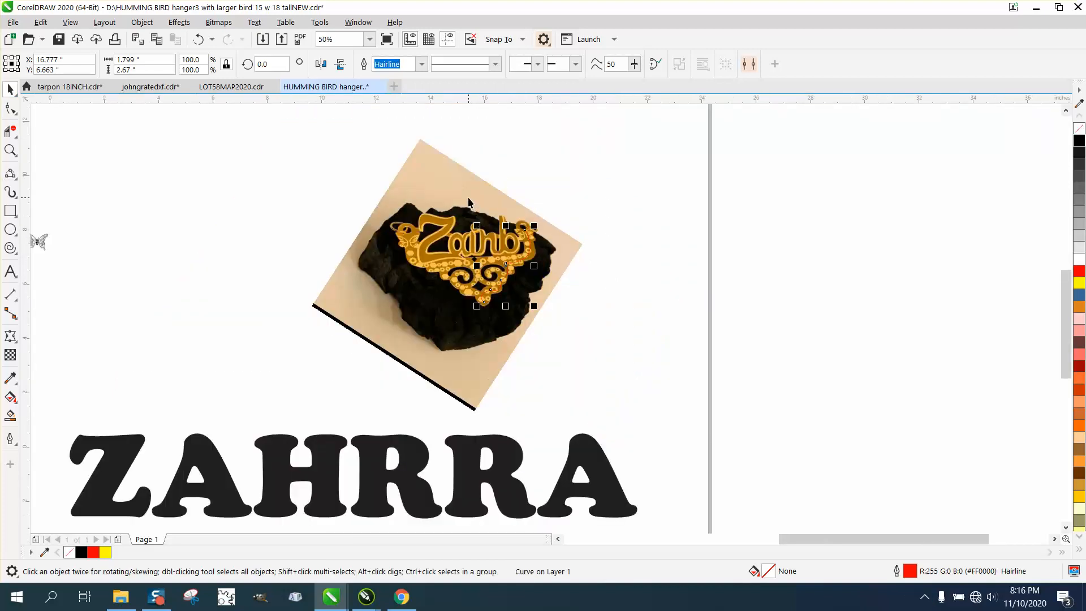
drag(469, 202, 847, 215)
Create a horizontally mirrored copy of the traced curve on its left side, with the two bottom tips meeting.
drag(416, 190, 584, 342)
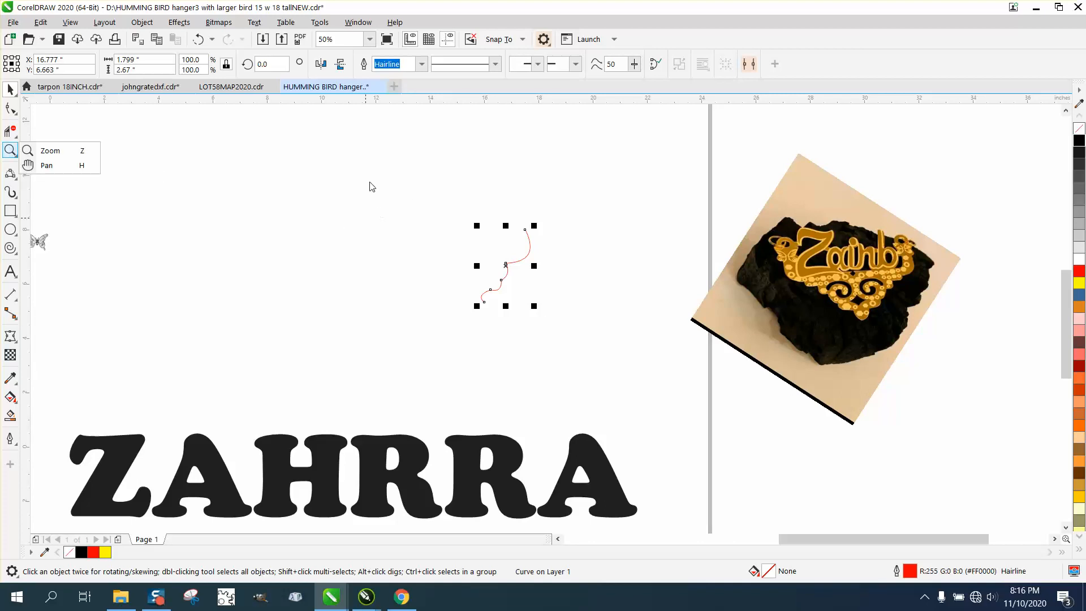
click(9, 155)
drag(351, 205, 622, 364)
key(space)
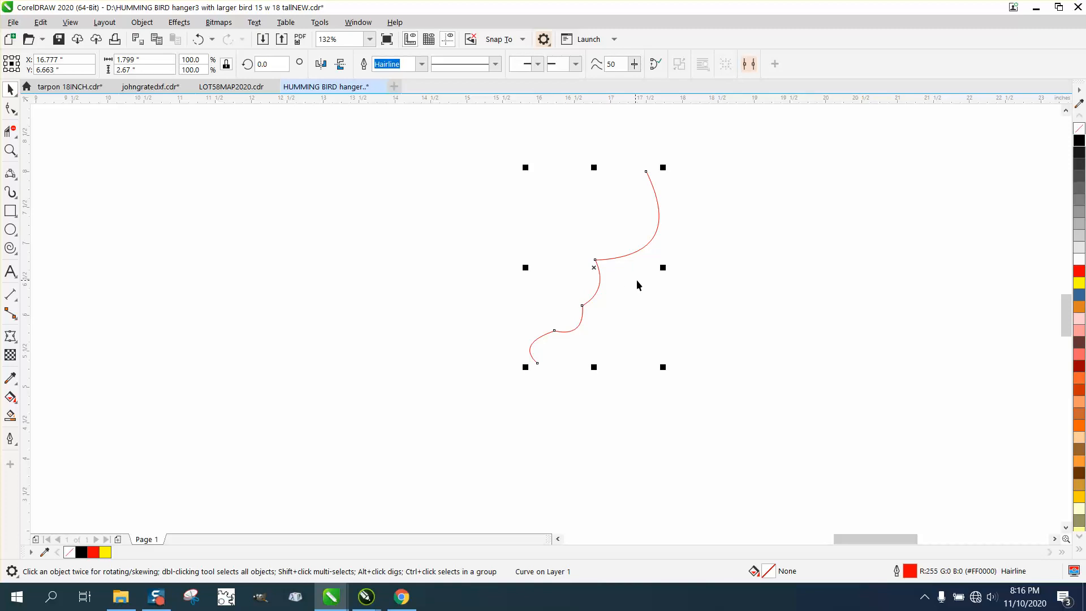
drag(664, 269, 529, 272)
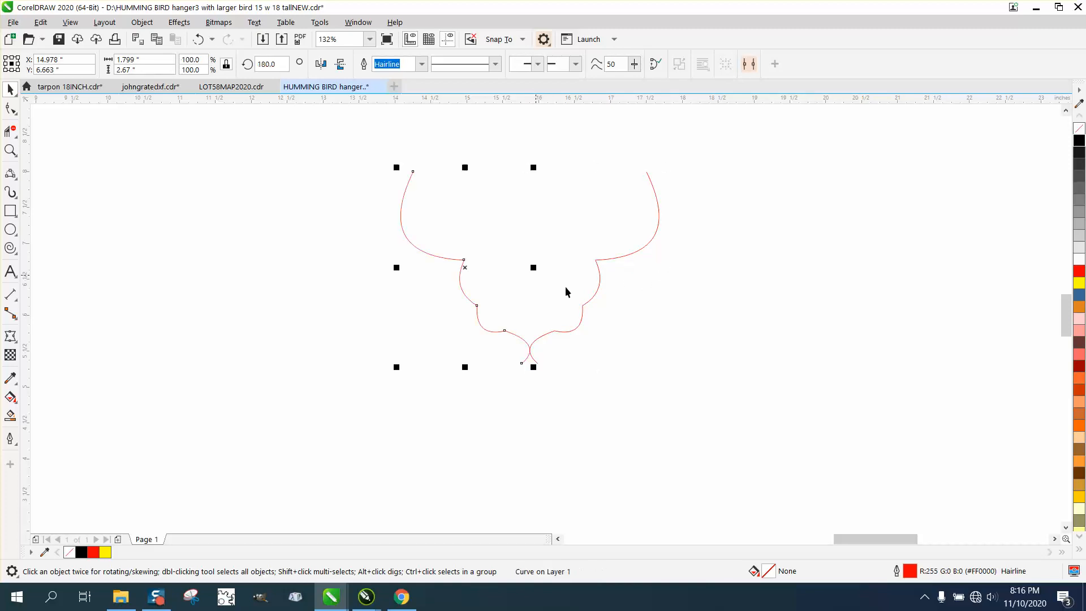
Combine the traced curve and its mirrored copy into one object.
scroll(599, 355, down, 3)
drag(431, 225, 656, 378)
click(142, 22)
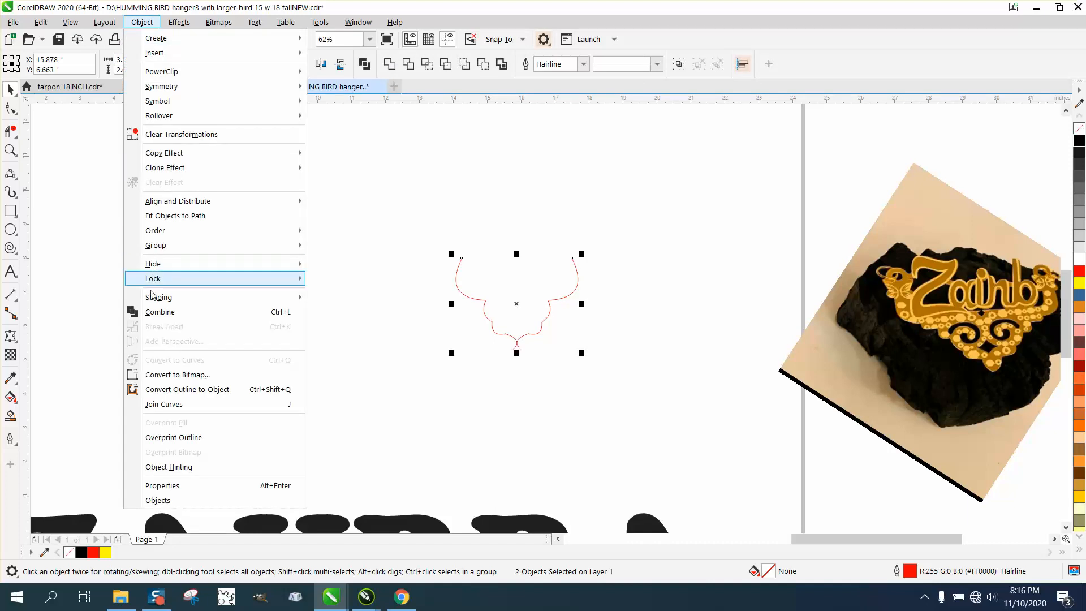
click(156, 315)
Apply an outside contour to the combined curve with 1 step and a 0.2 inch offset.
click(179, 22)
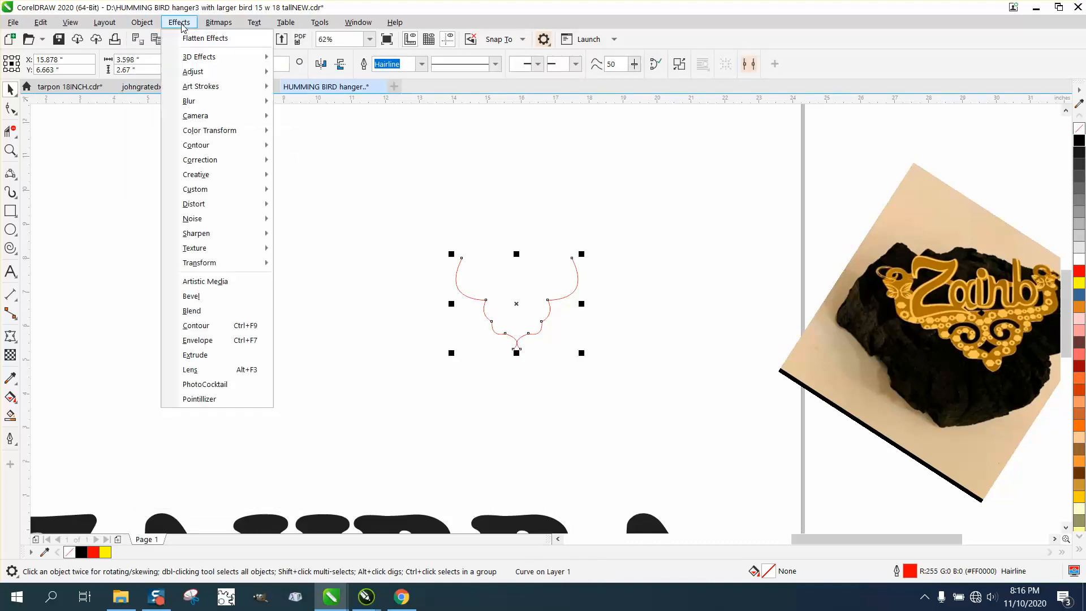
click(194, 325)
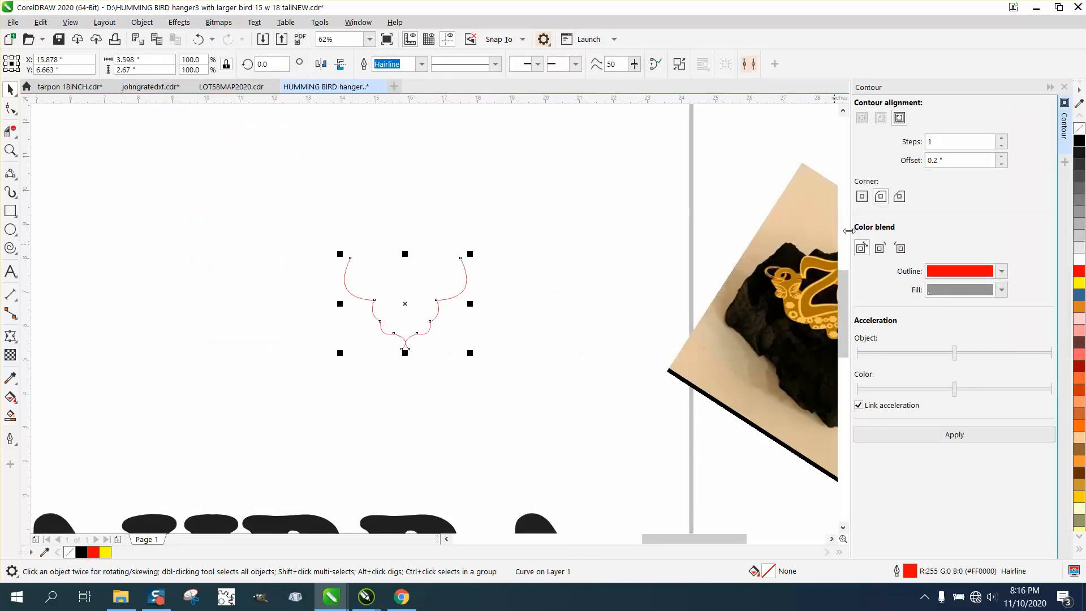
click(956, 436)
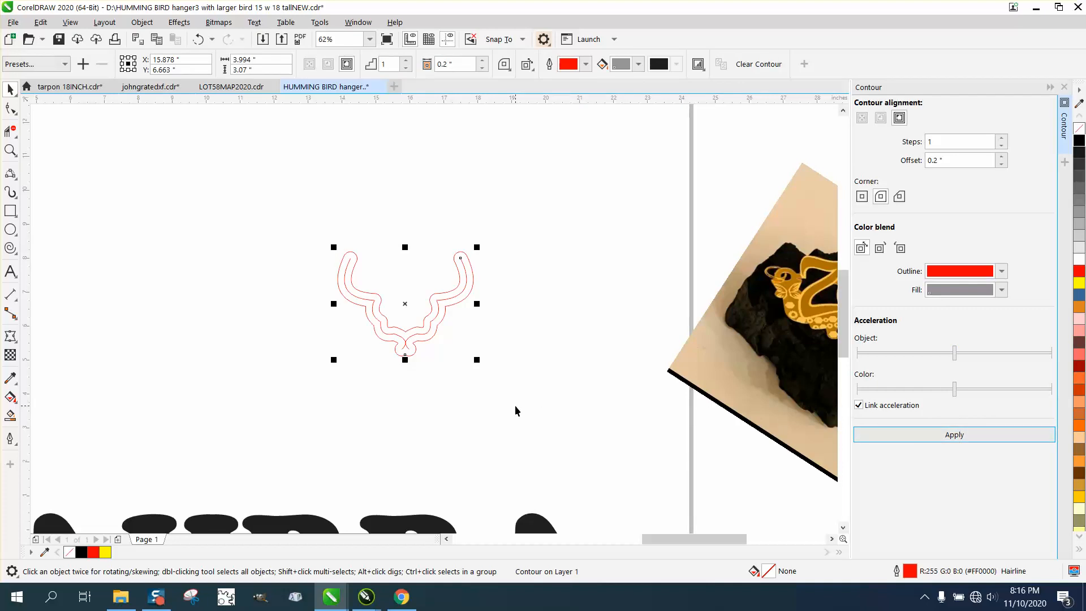
Separate the contour from the original curve and delete the original centre line, leaving only the outer outline.
click(11, 150)
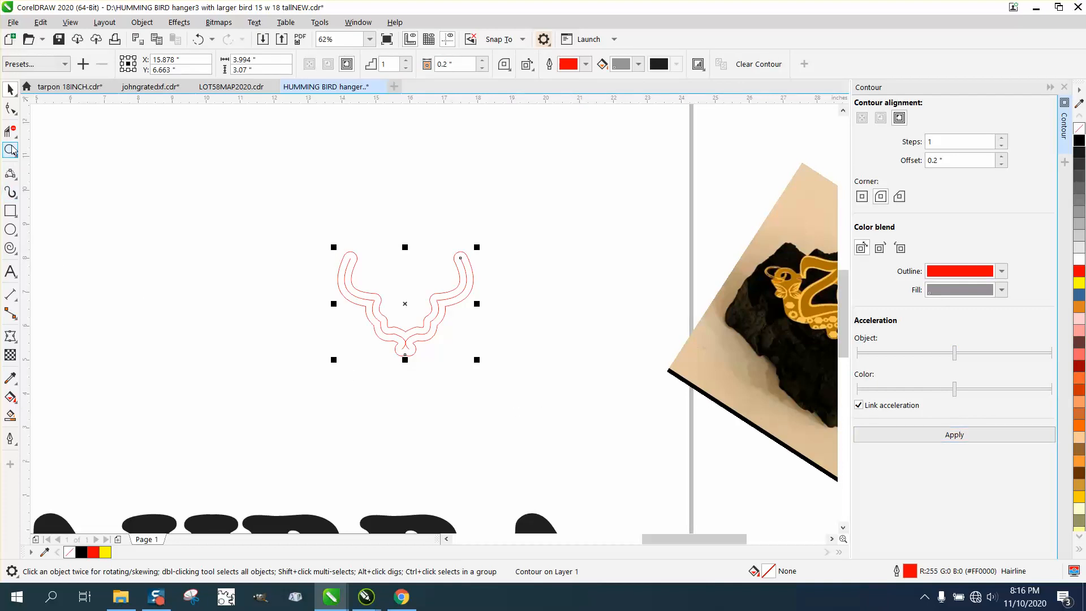
drag(294, 220, 655, 413)
click(10, 89)
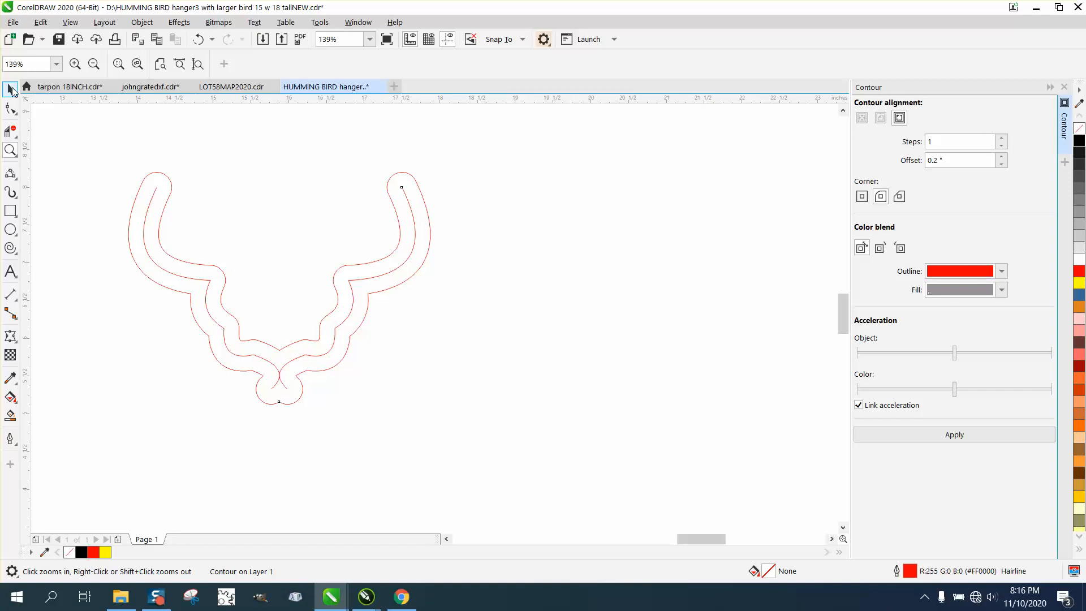
click(173, 184)
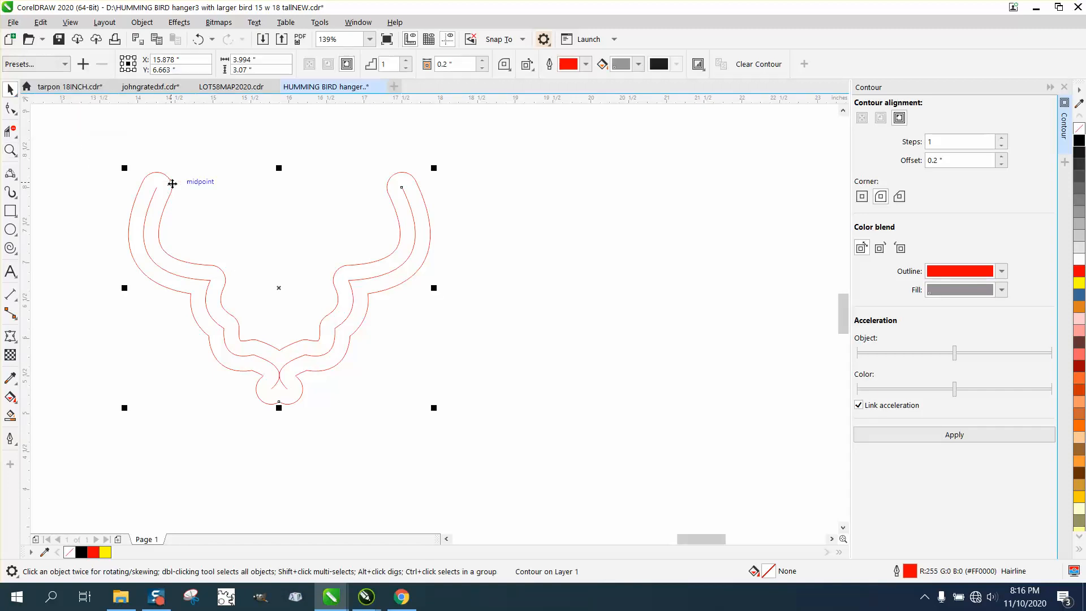
click(367, 191)
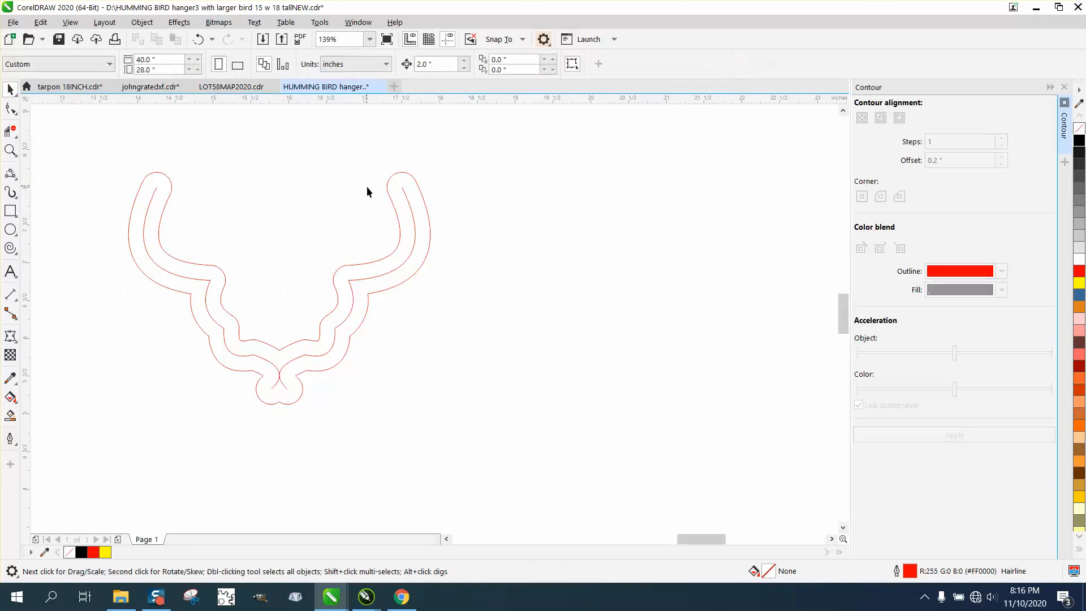
click(406, 201)
key(Delete)
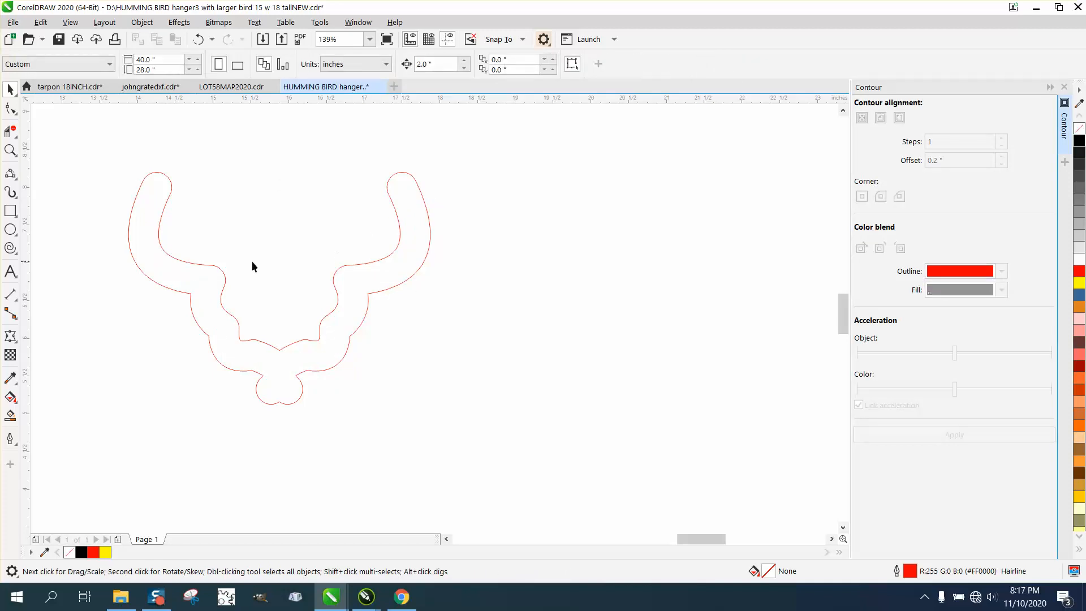
Draw a shallow, downward-bowed 3-Point Curve about 2.49 inches wide between the inner edges of the outline's two arms.
click(12, 174)
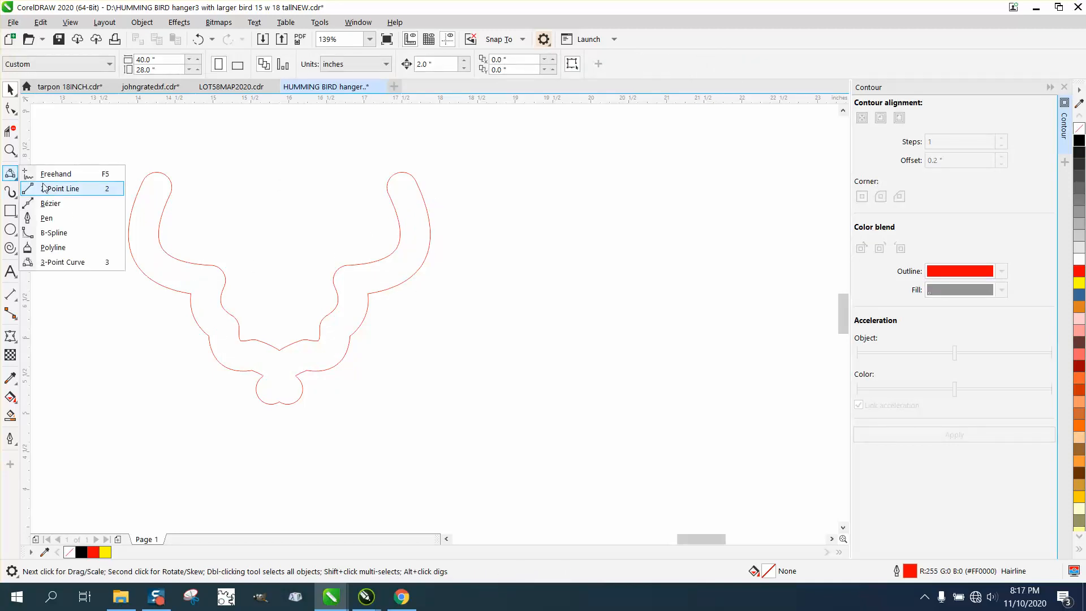
click(52, 247)
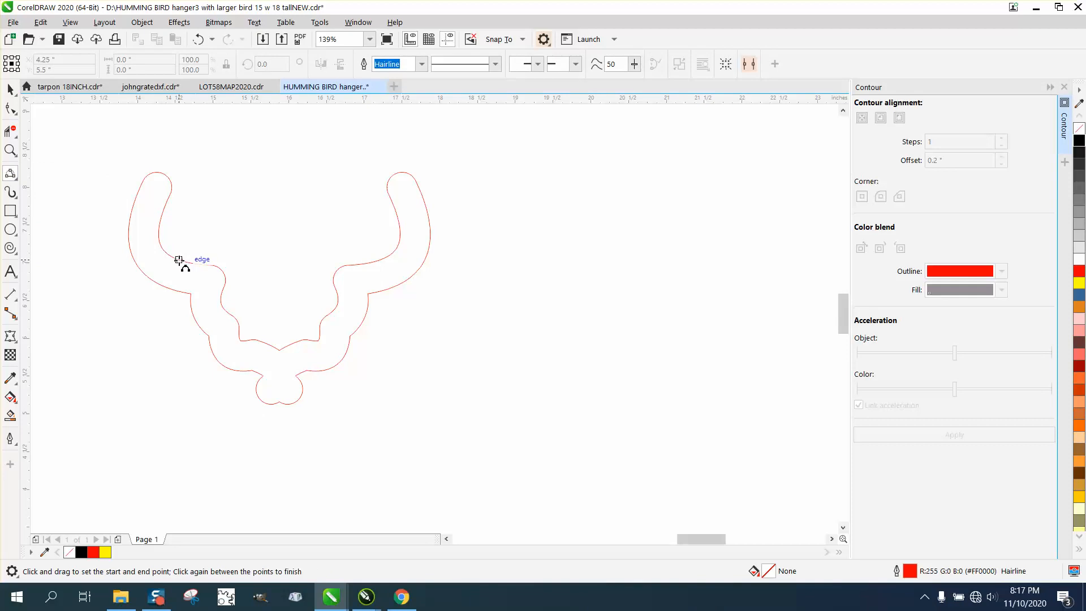
drag(181, 261, 368, 263)
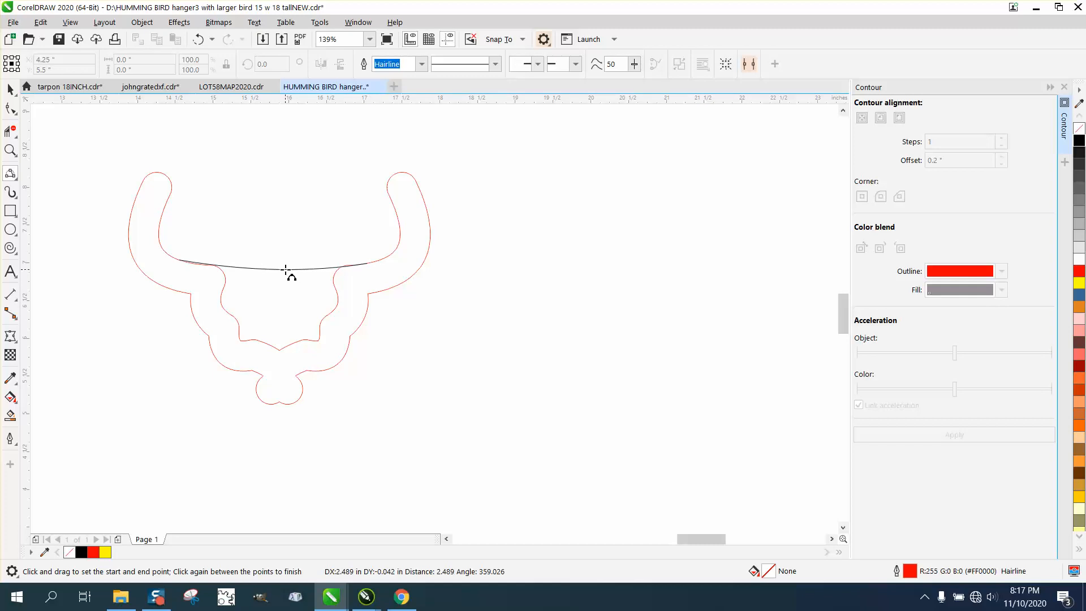
click(291, 271)
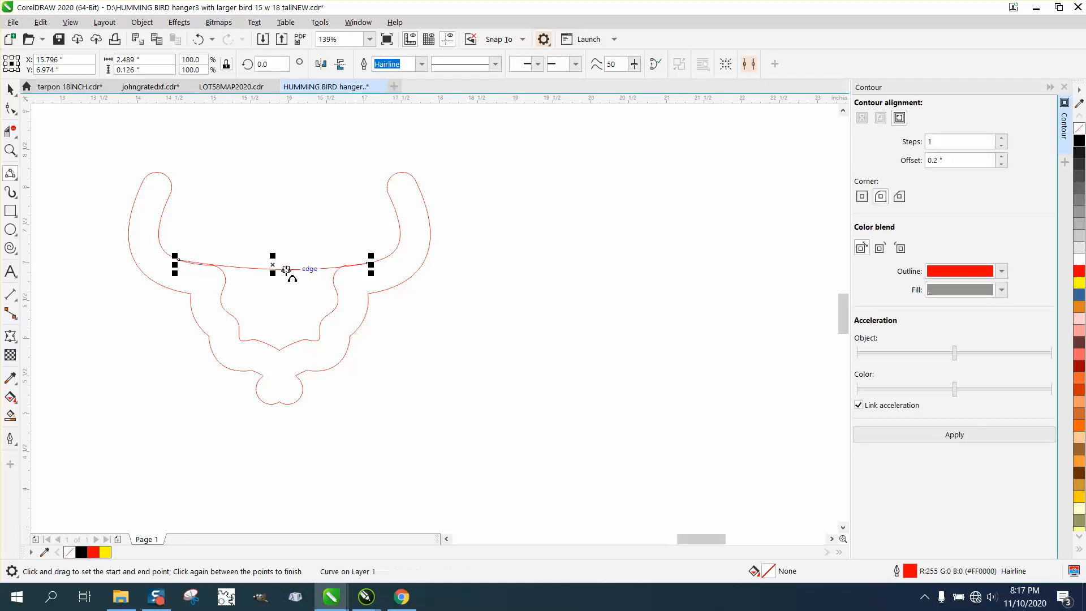
Remove the inner outline segments below the connecting curve and the leftover sliver at its right end with Virtual Segment Delete.
click(11, 131)
mouse_move(218, 287)
mouse_down()
mouse_move(347, 300)
mouse_move(343, 317)
mouse_up()
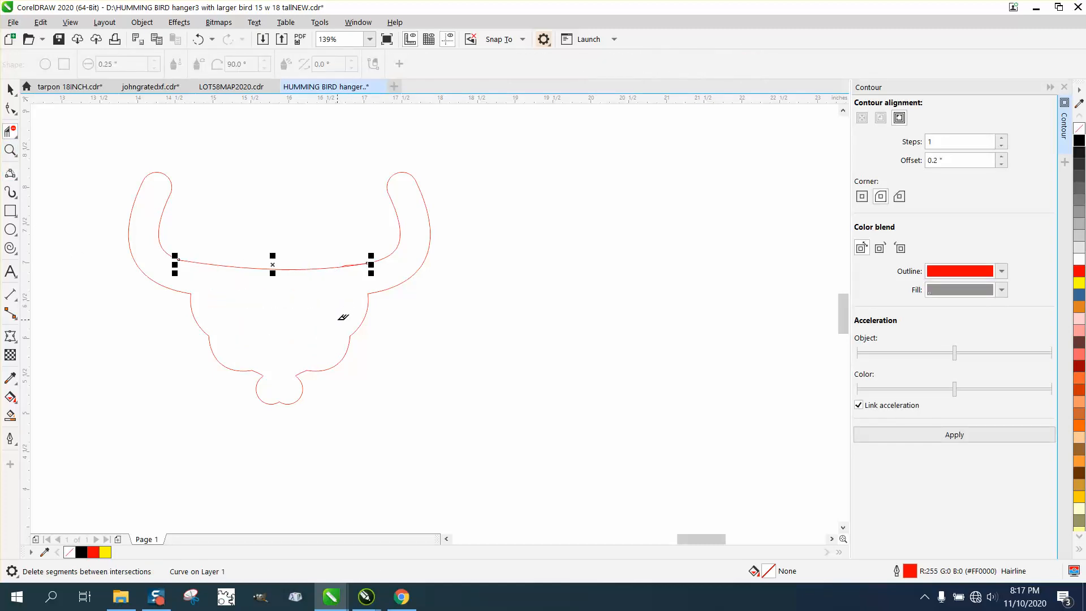
click(10, 150)
drag(274, 240, 419, 298)
click(11, 132)
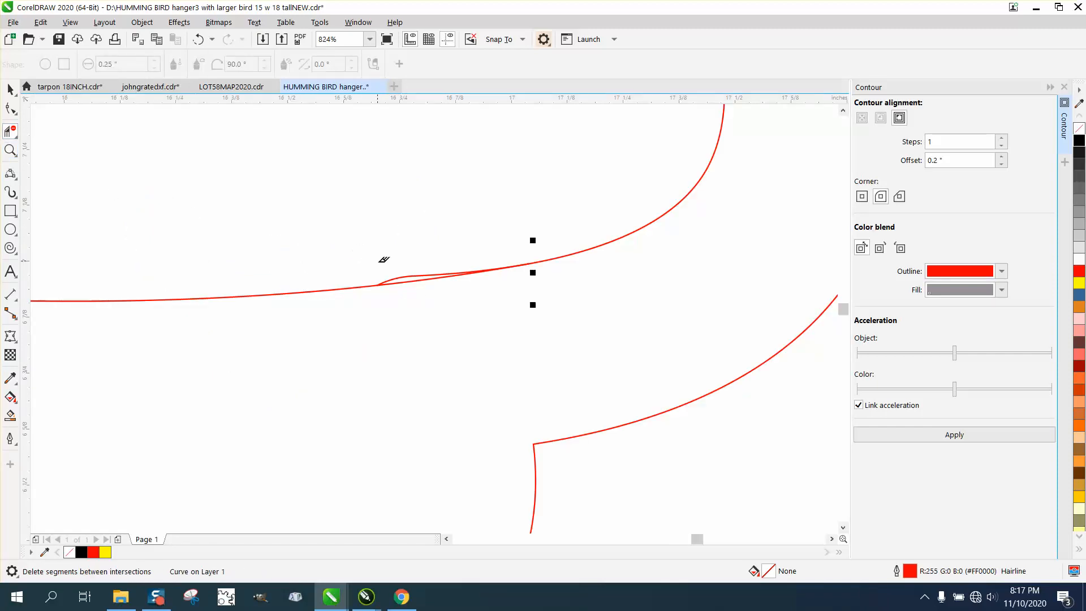
click(410, 271)
Fill the enclosed pendant outline with Smart Fill in yellow without an outline.
scroll(443, 273, down, 3)
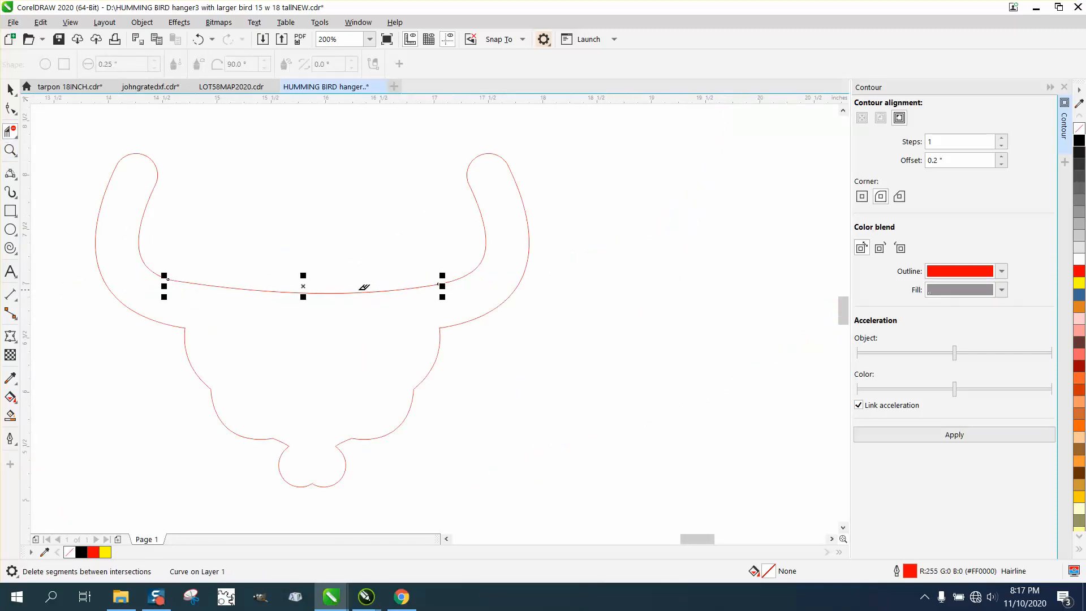
click(10, 415)
click(269, 383)
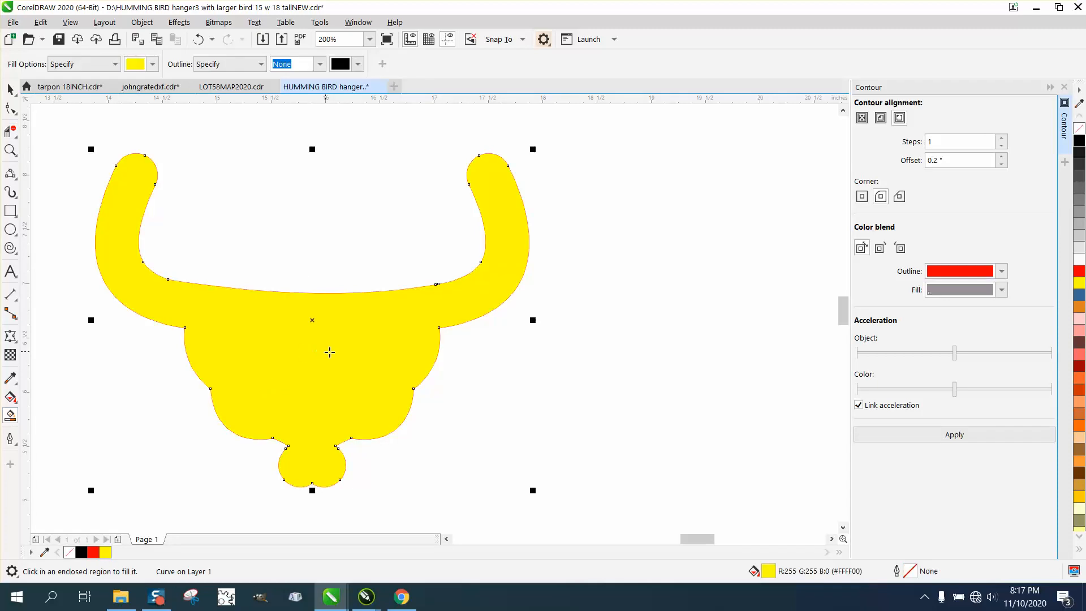
Move the yellow filled shape up and to the right, clear of the red outline.
scroll(330, 352, down, 1)
click(10, 89)
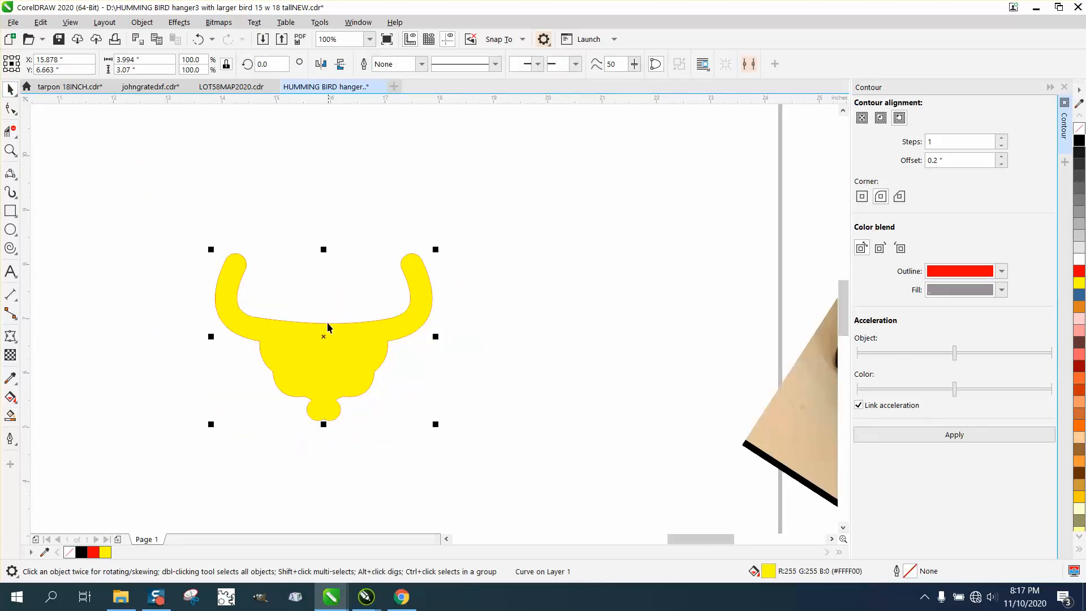
drag(323, 336, 584, 227)
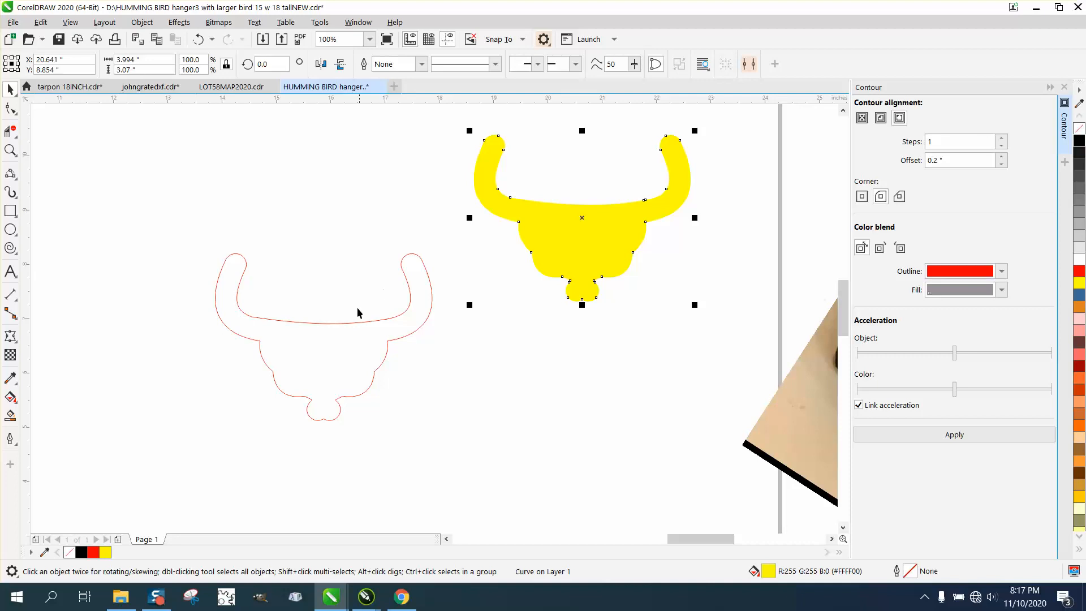
Delete the red outline, then move the yellow shape into its place and give it no fill and a black outline.
drag(203, 232, 516, 451)
key(Delete)
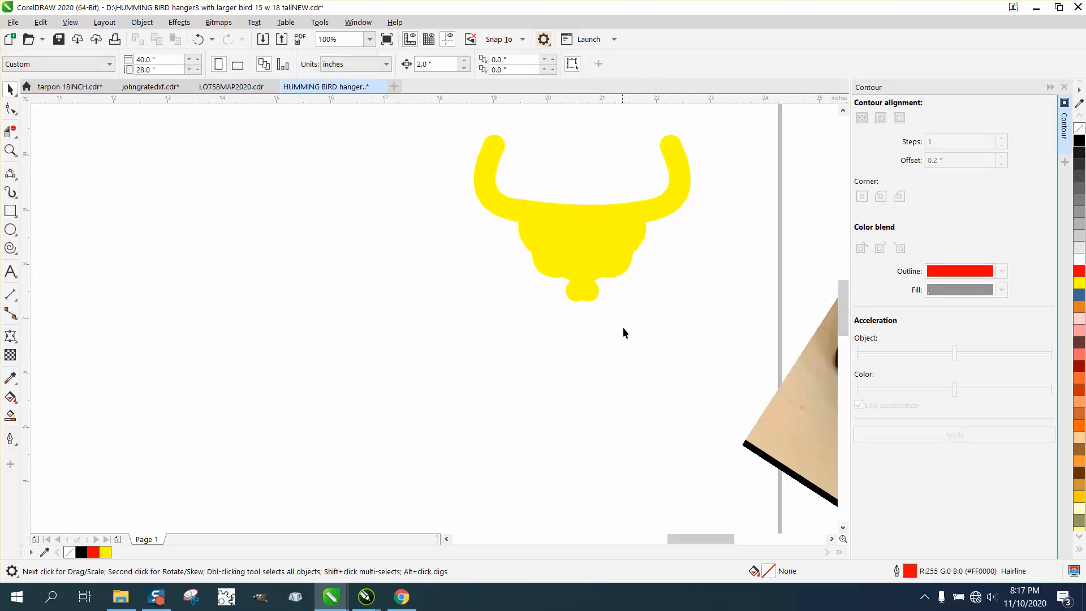
drag(620, 244, 543, 341)
click(1079, 129)
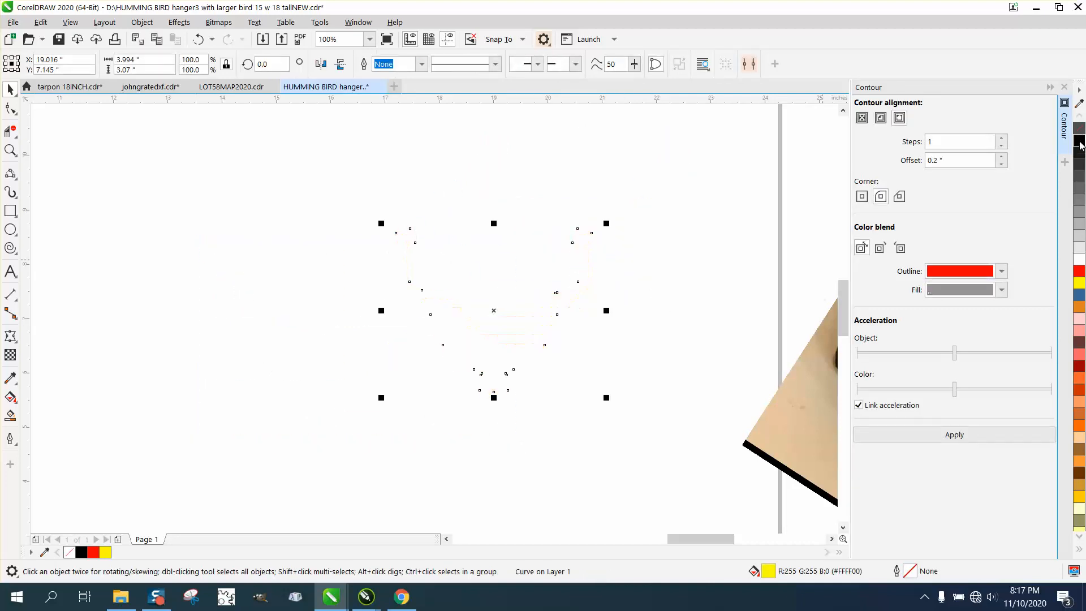
right_click(1079, 140)
Center the pendant outline on the page and shrink the ZAHRRA text to about 5.67 inches wide, just above the outline.
scroll(509, 228, down, 2)
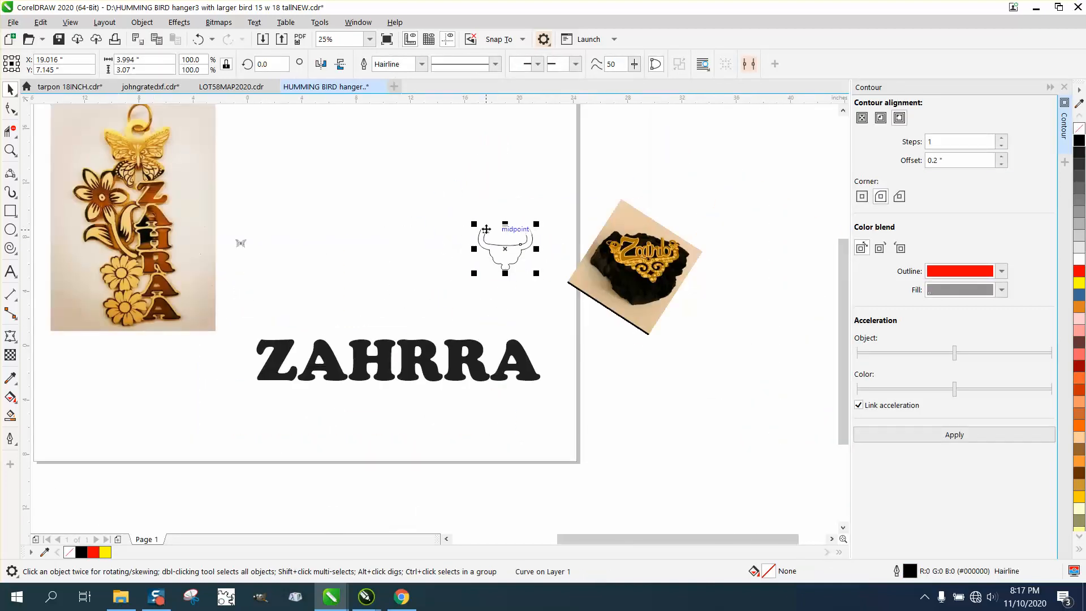
key(p)
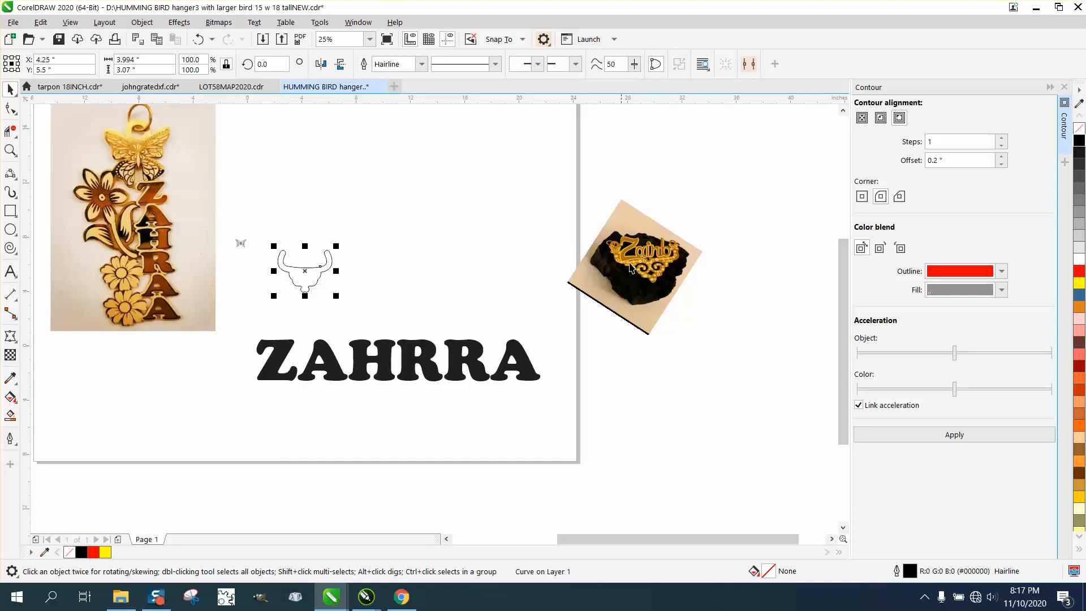
click(518, 356)
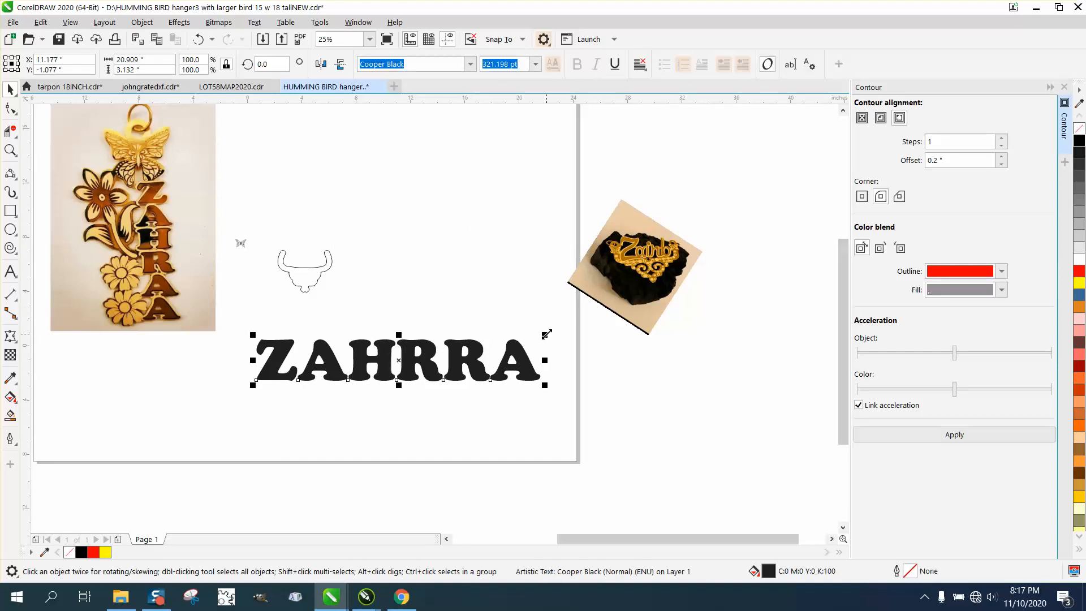
drag(547, 333, 324, 236)
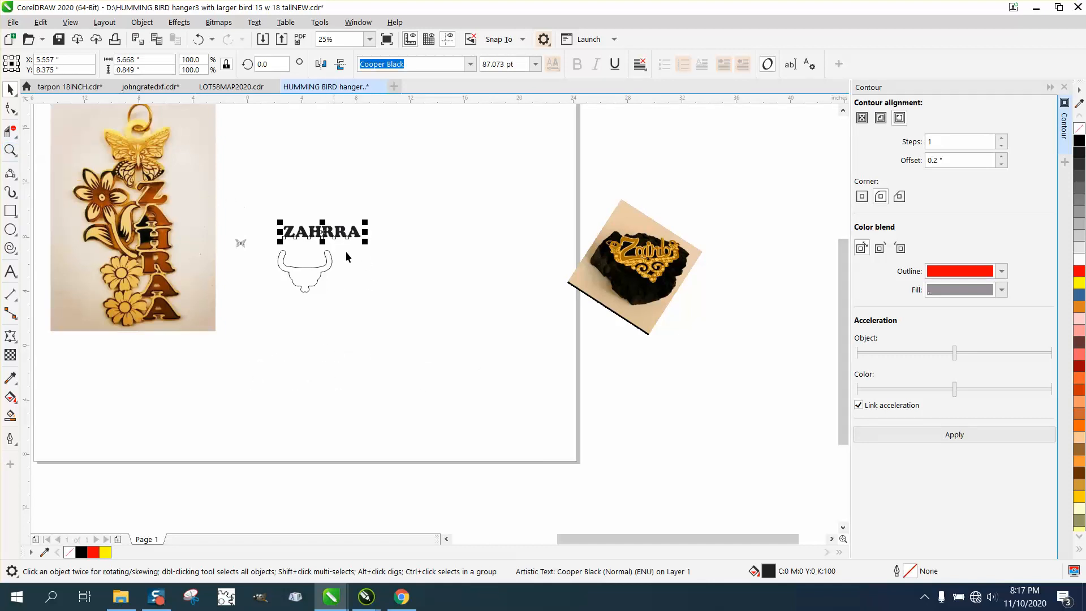
Break the ZAHRRA text apart into individual letters and convert all six letters to curves.
click(10, 150)
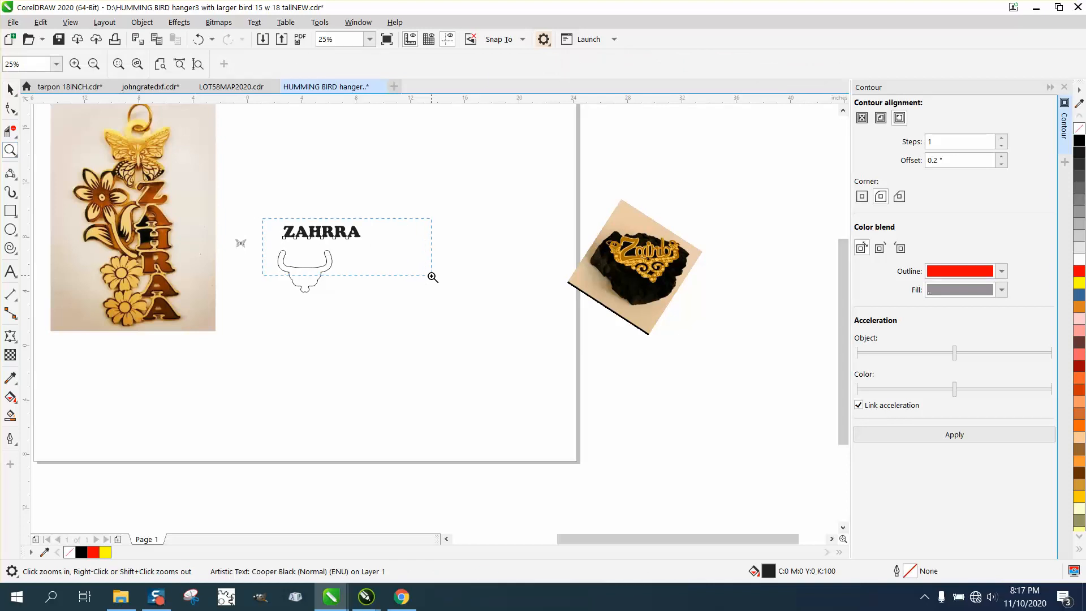
drag(433, 278, 433, 278)
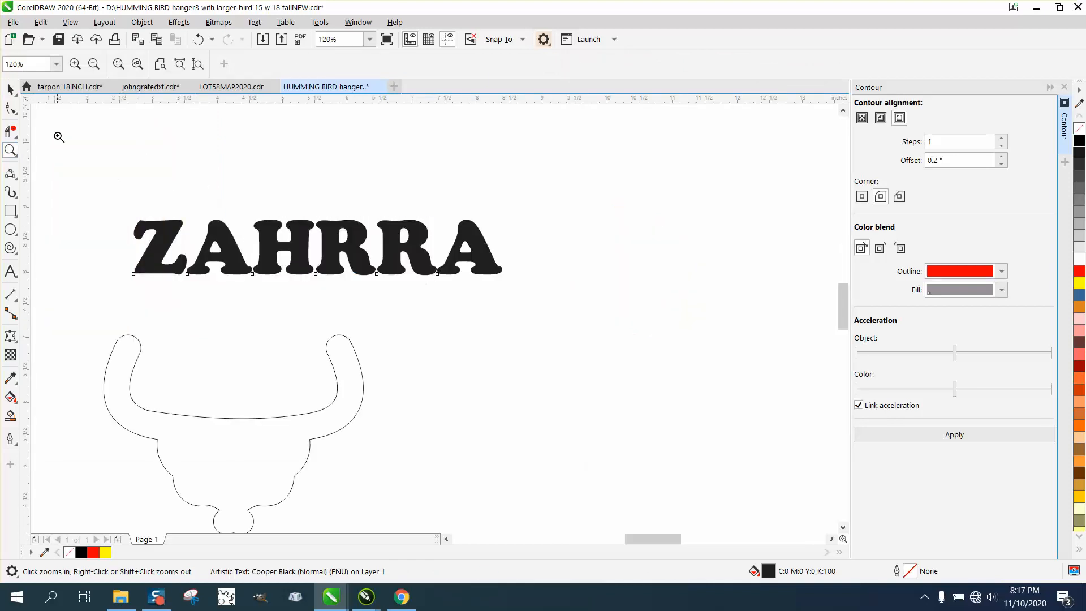
click(10, 90)
click(273, 224)
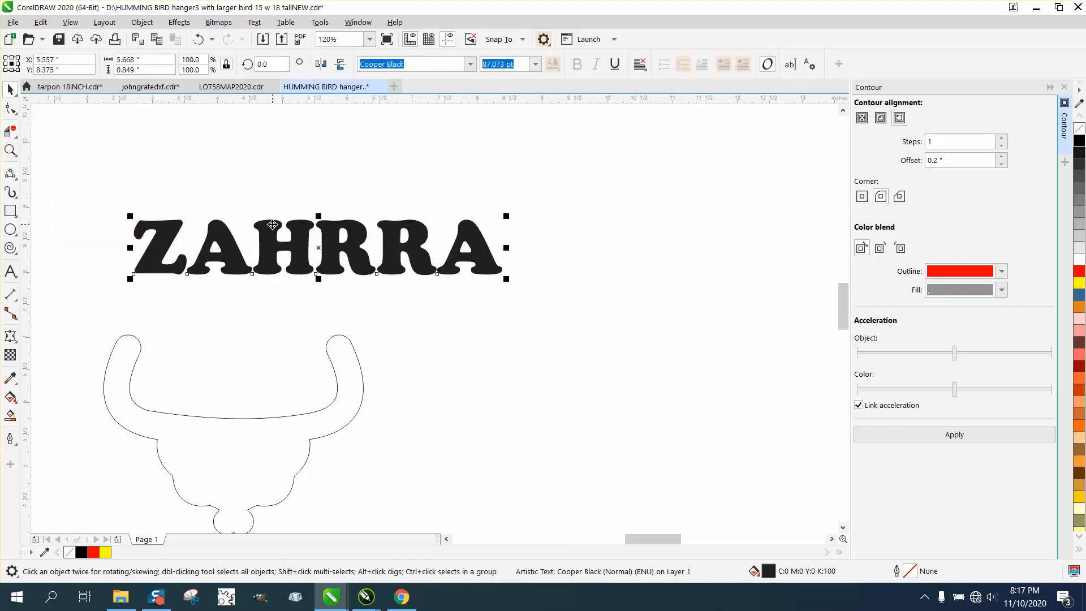
key(ctrl+k)
drag(94, 185, 558, 308)
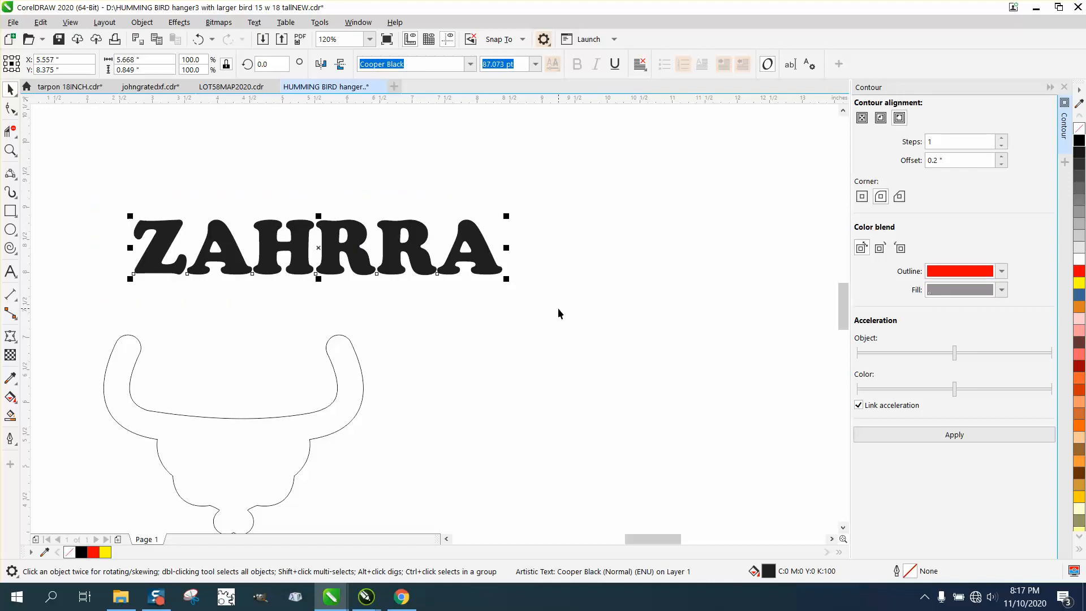
click(143, 23)
mouse_move(158, 232)
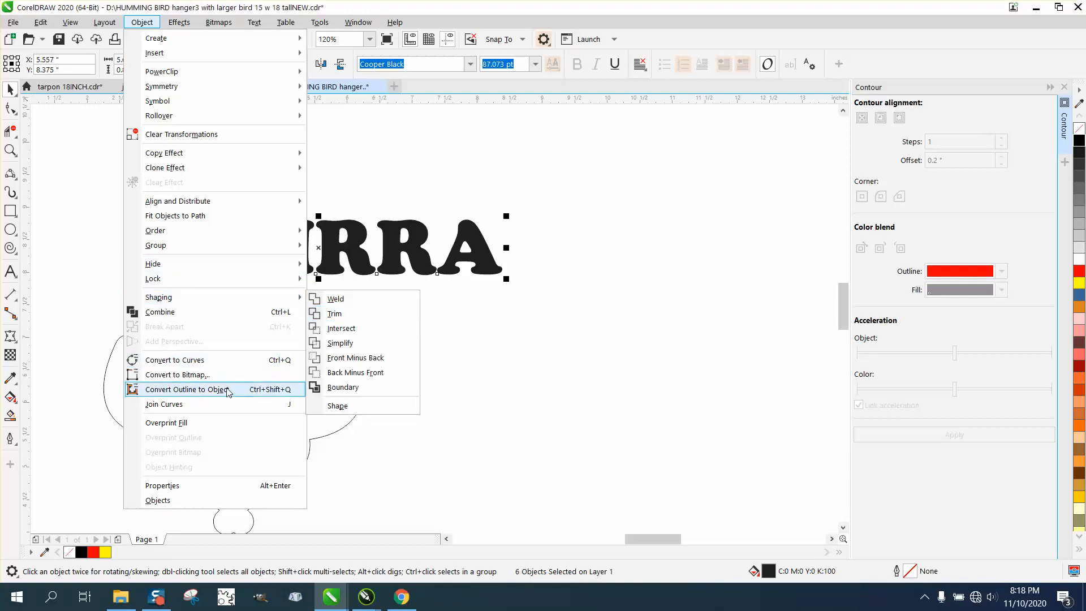
click(183, 361)
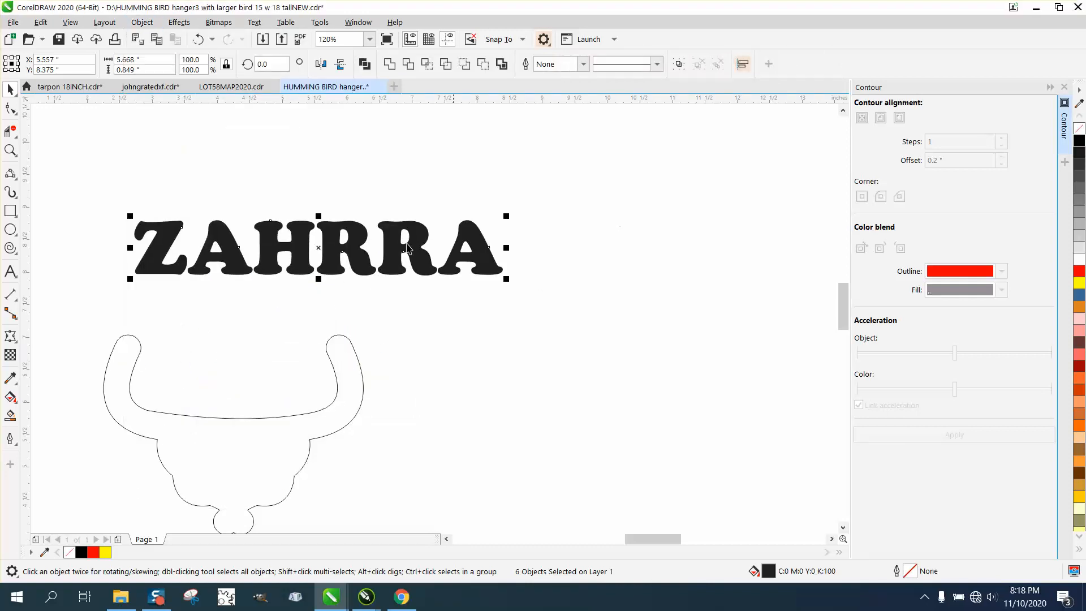
Create a red hairline boundary around the ZAHRRA letters and move it 4 inches right and 2 inches down.
drag(85, 186, 521, 305)
key(ctrl+l)
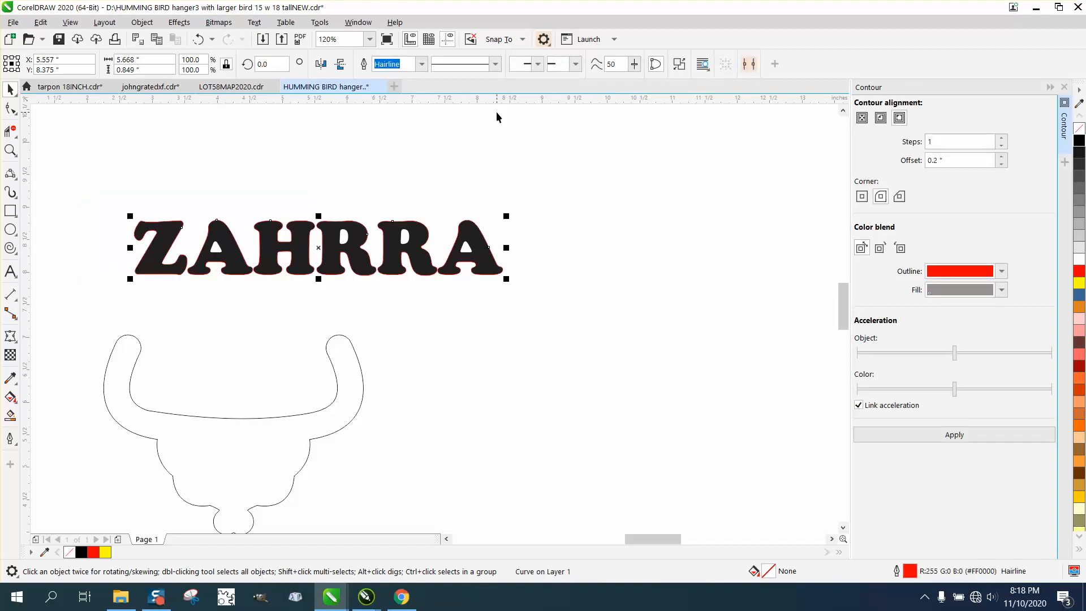
key(ctrl+d)
key(Right)
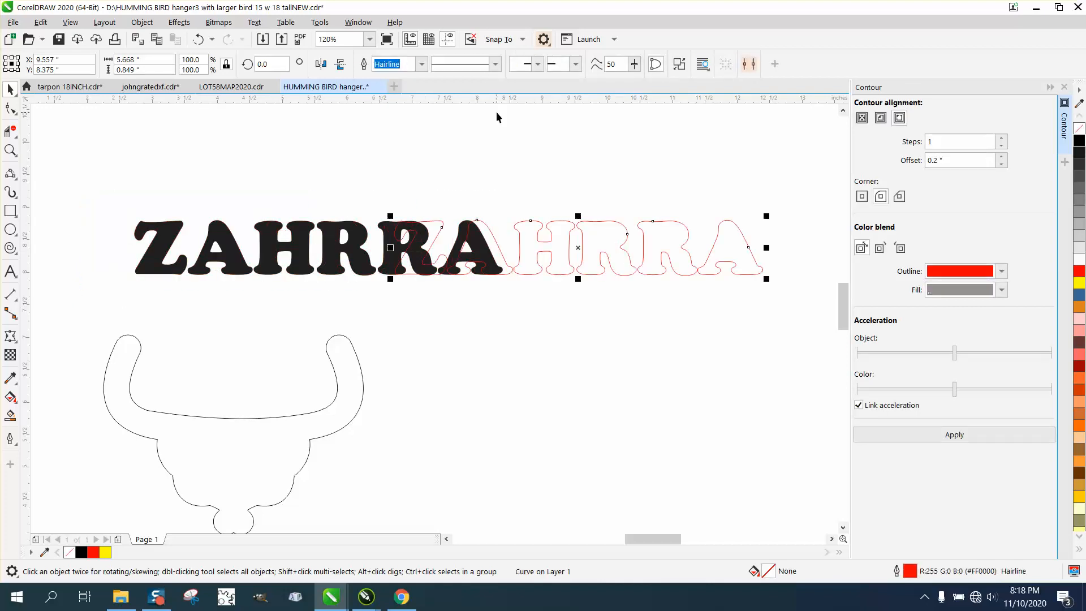
key(Down)
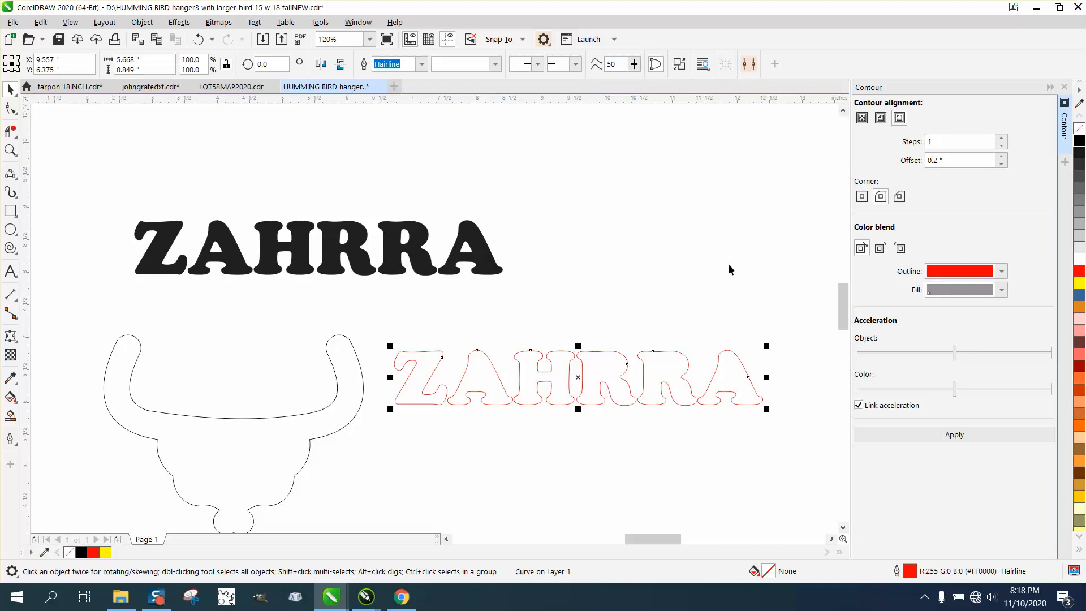
Apply a one-step outside contour with a 0.1 inch offset to the red letter outline and break the contour apart.
double_click(955, 160)
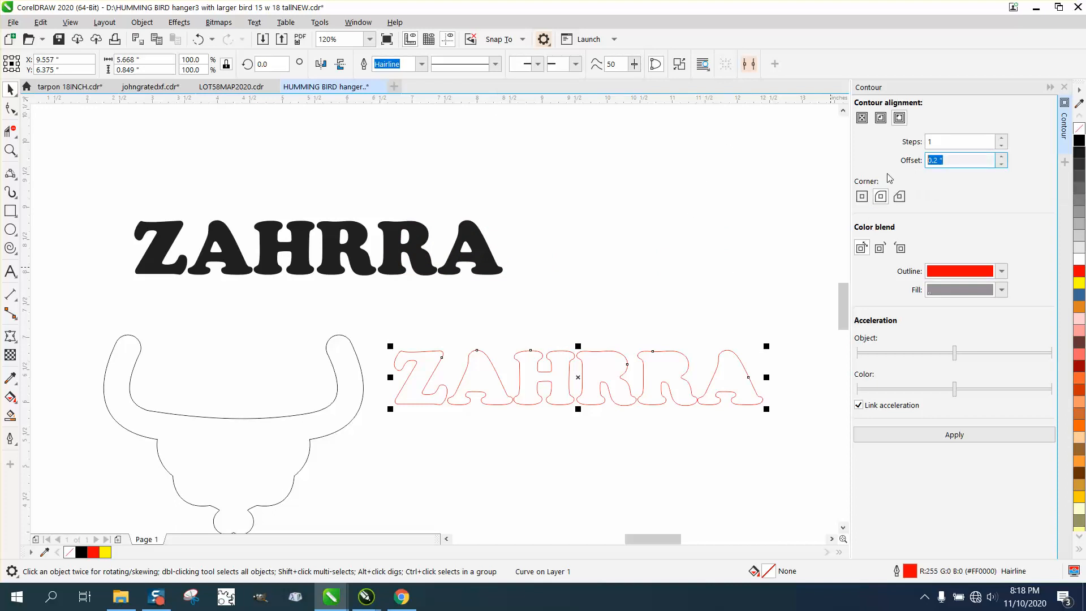
text(.1)
click(956, 434)
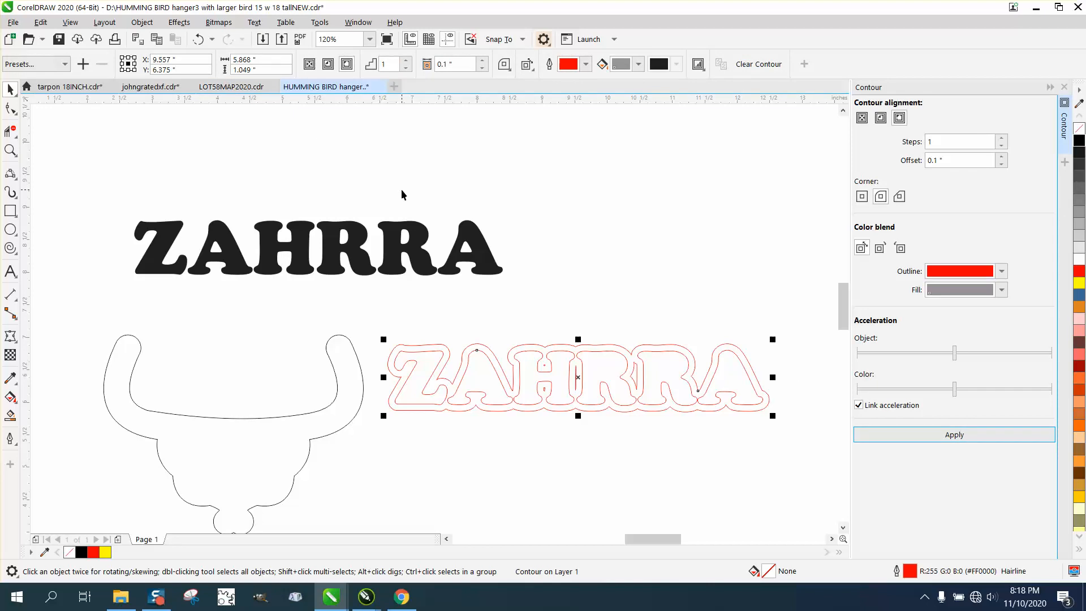
key(ctrl+k)
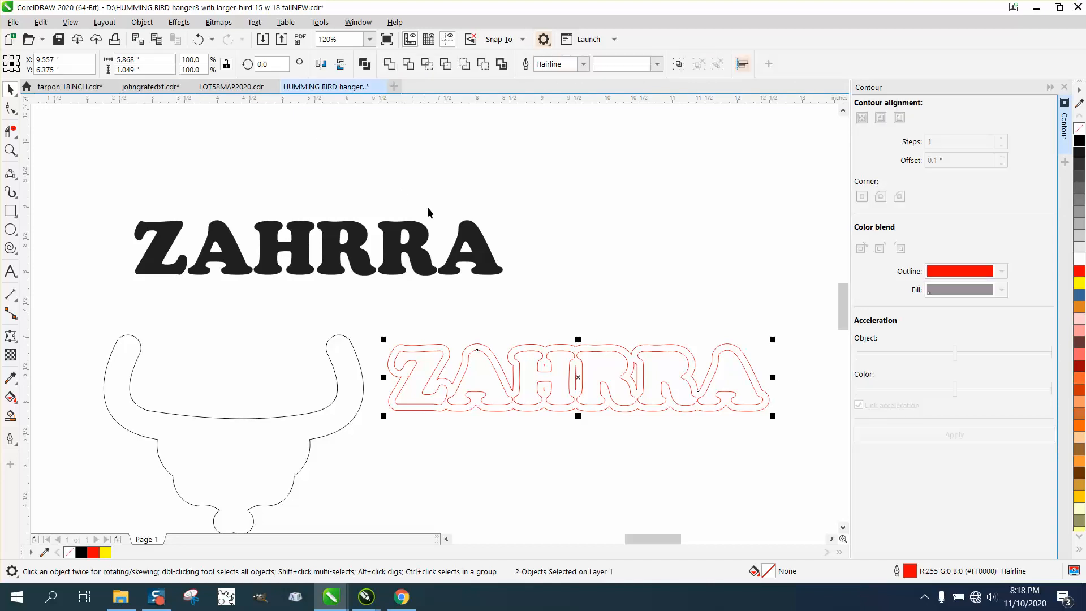
Move the inner letter outline 2 inches down and the contour 2 inches up and 4 inches left, onto the black letters.
click(610, 369)
key(Down)
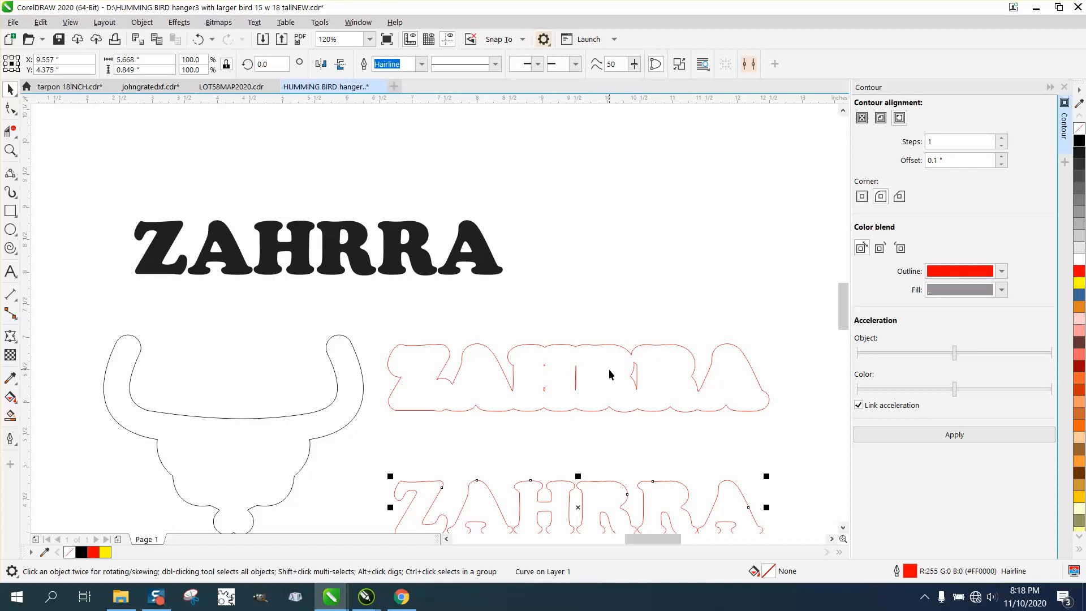
click(603, 357)
key(Up)
key(Left)
key(Left)
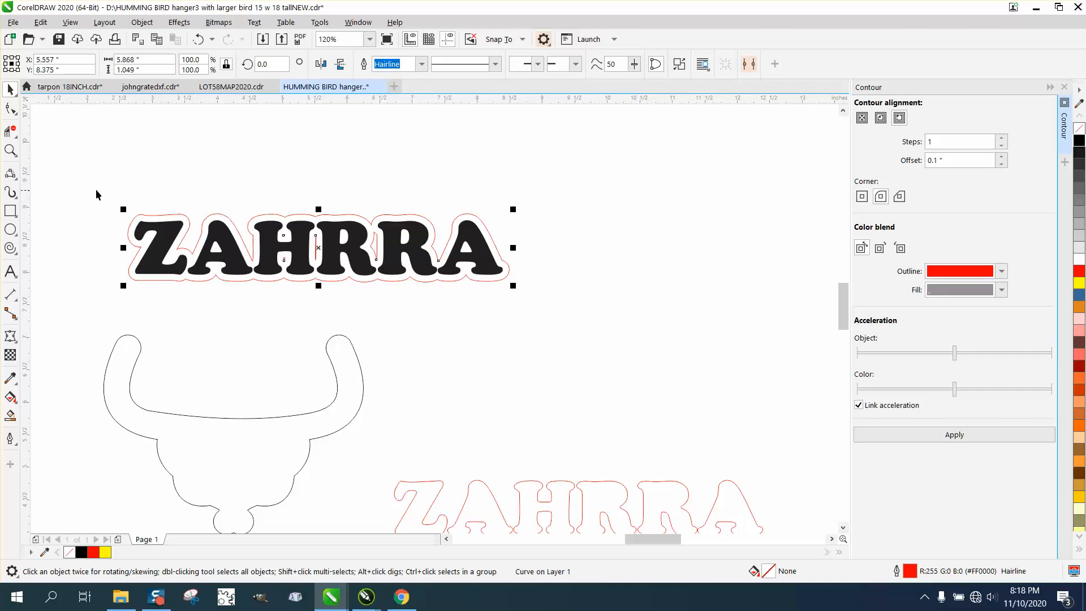
Scale the black letters and their contour together to about 3.5 inches wide and place them between the pendant outline's arms.
drag(96, 194, 545, 324)
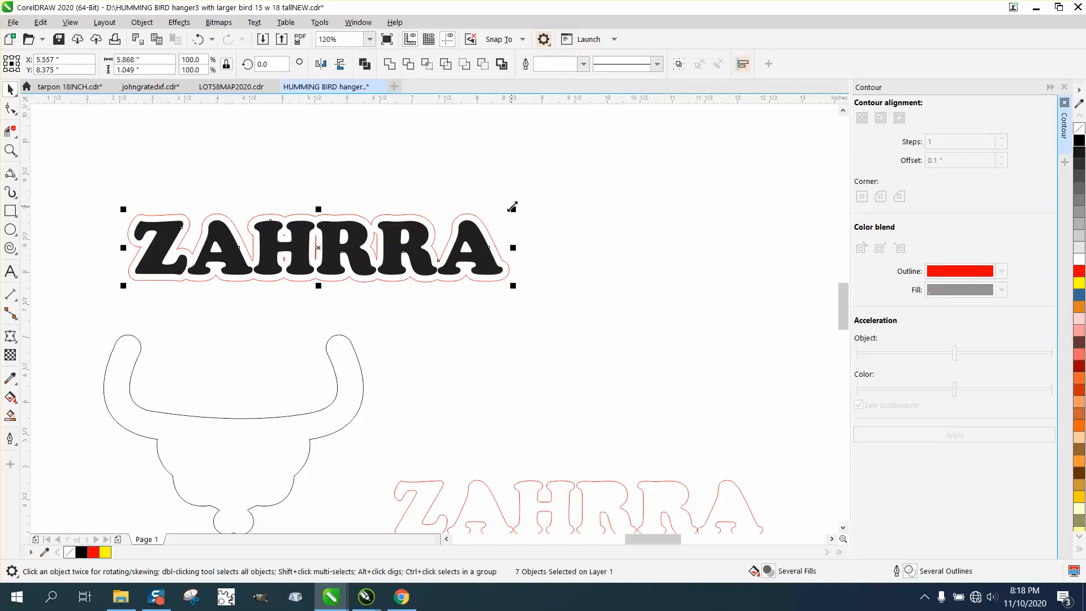
drag(512, 207, 359, 236)
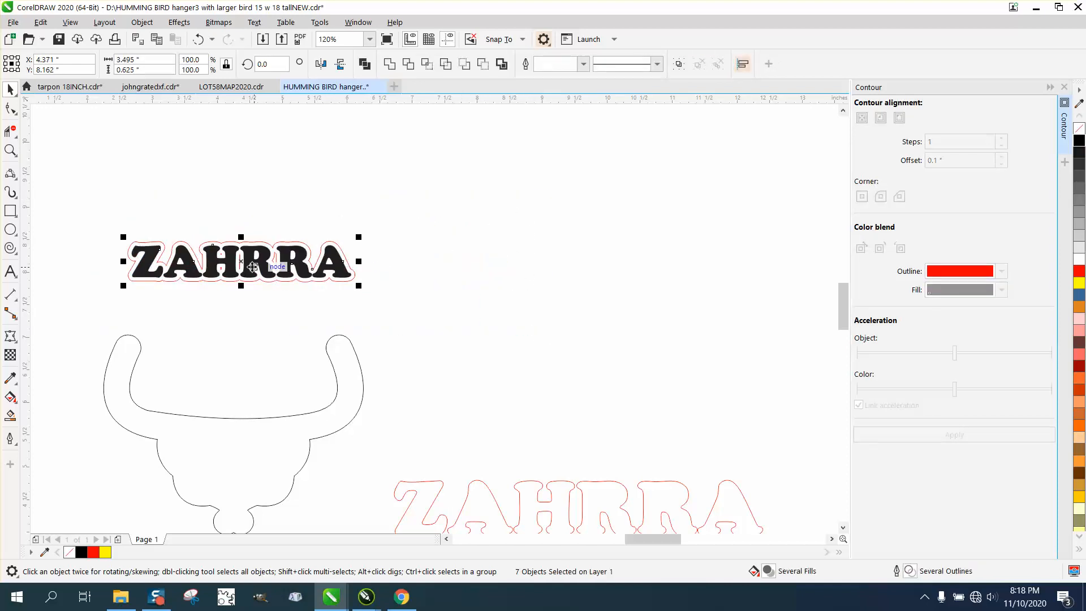
drag(248, 267, 237, 396)
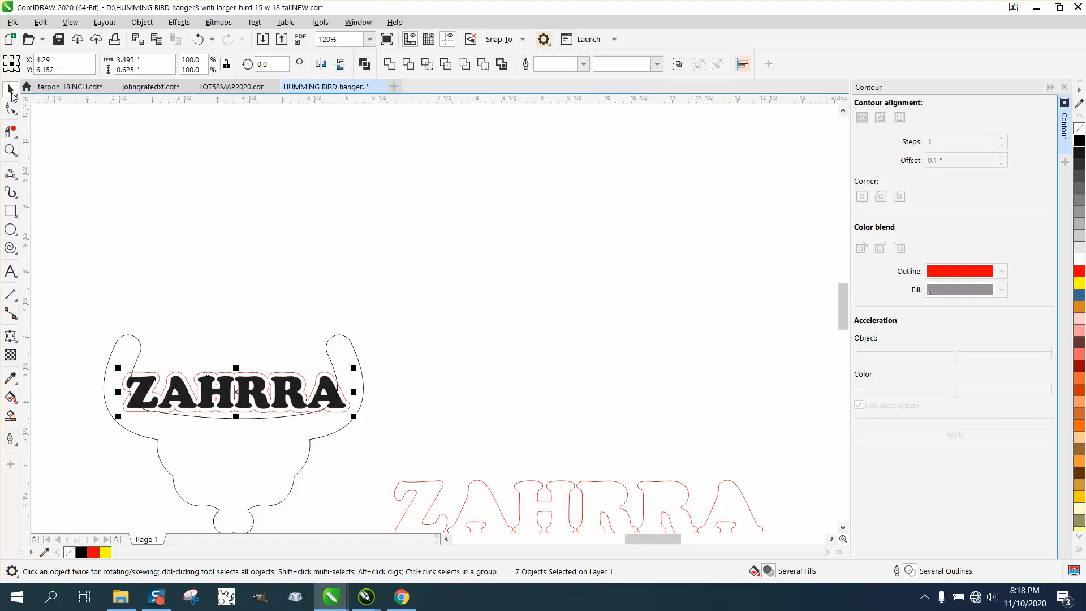
Separate the black letters from their contour by moving them 4 inches up, with only the red contour over the pendant outline.
click(195, 242)
click(224, 376)
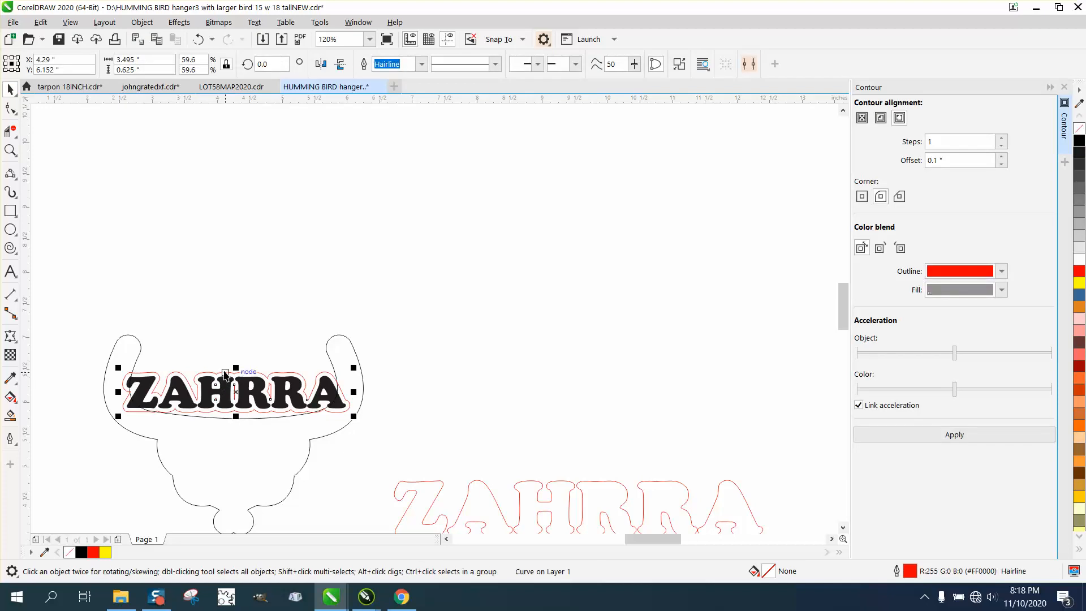
key(Up)
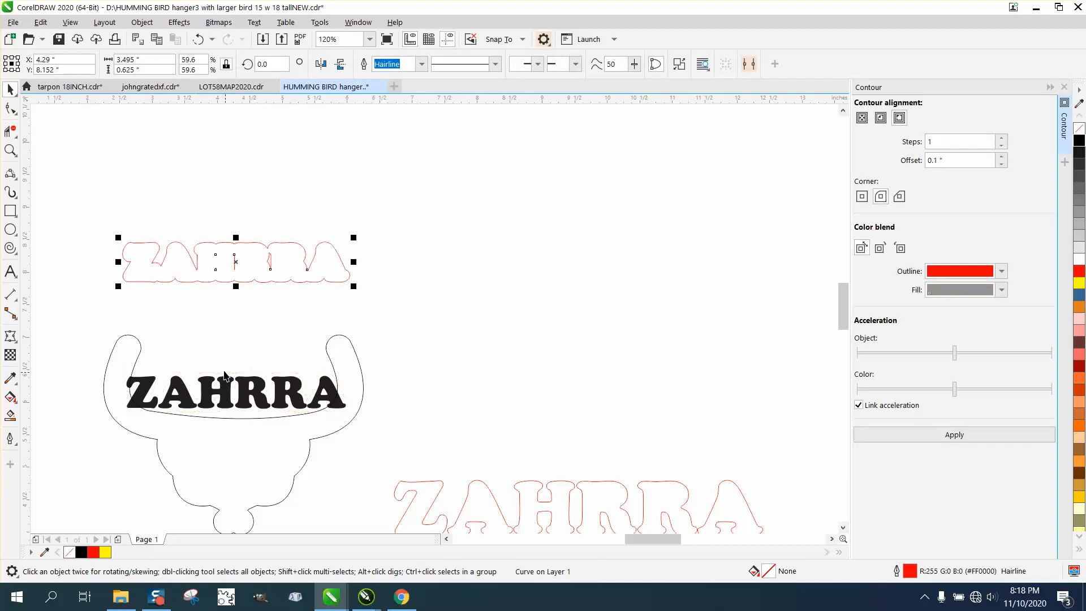
click(256, 404)
drag(86, 368, 366, 422)
key(Up)
key(Up)
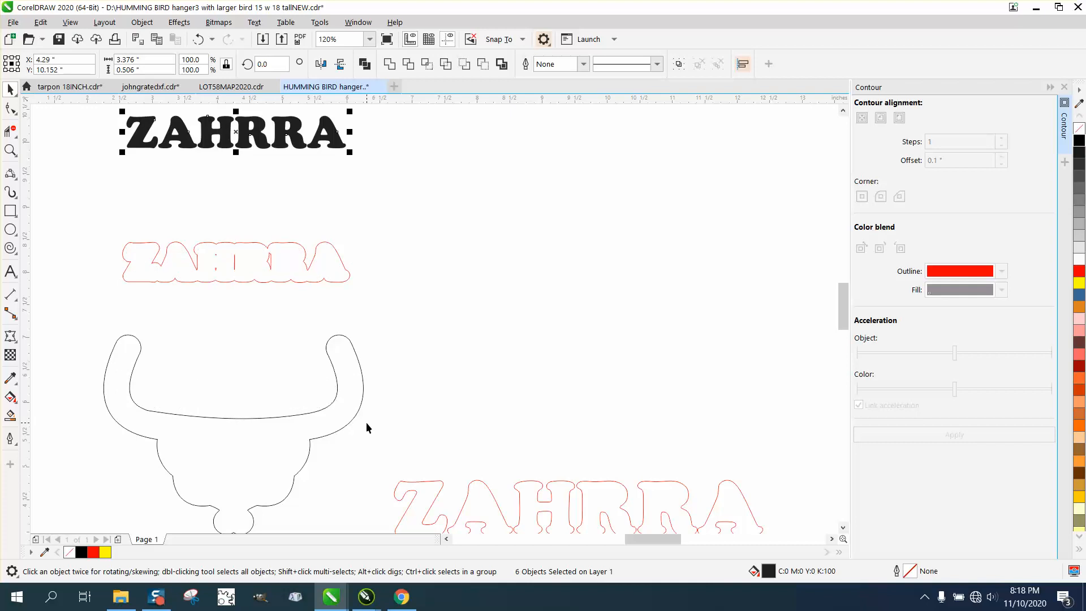
drag(103, 226, 377, 304)
key(Down)
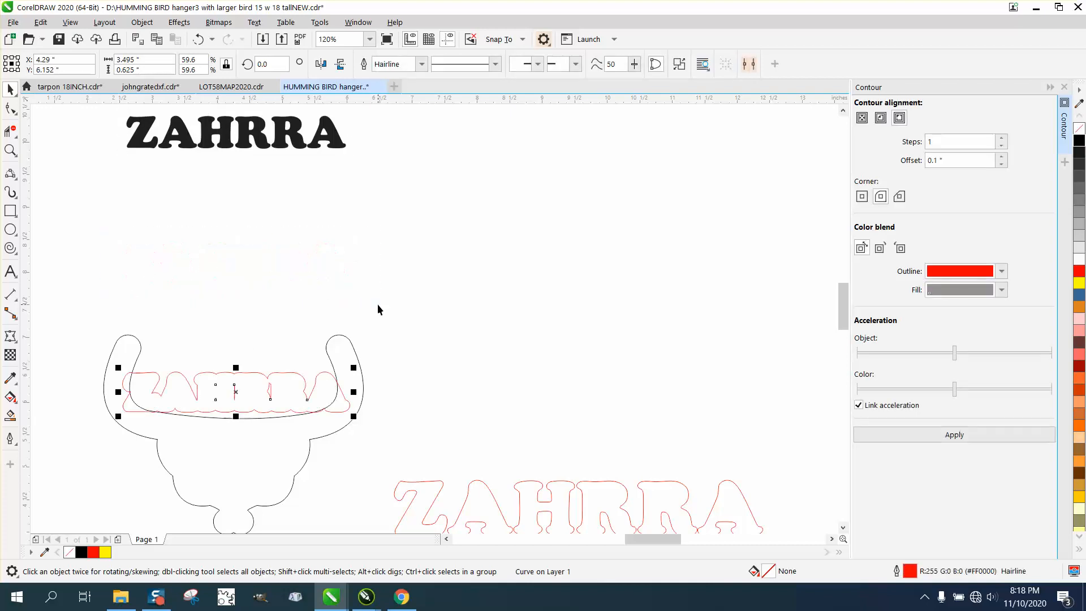
Weld the red name contour and the pendant outline into one shape.
scroll(135, 339, down, 2)
drag(97, 323, 264, 439)
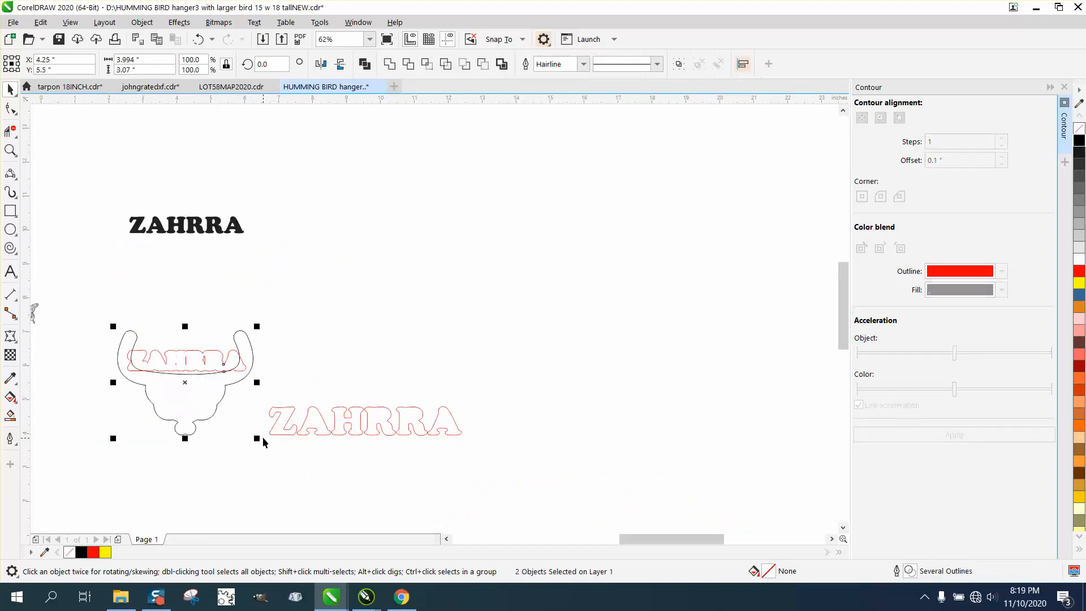
click(390, 65)
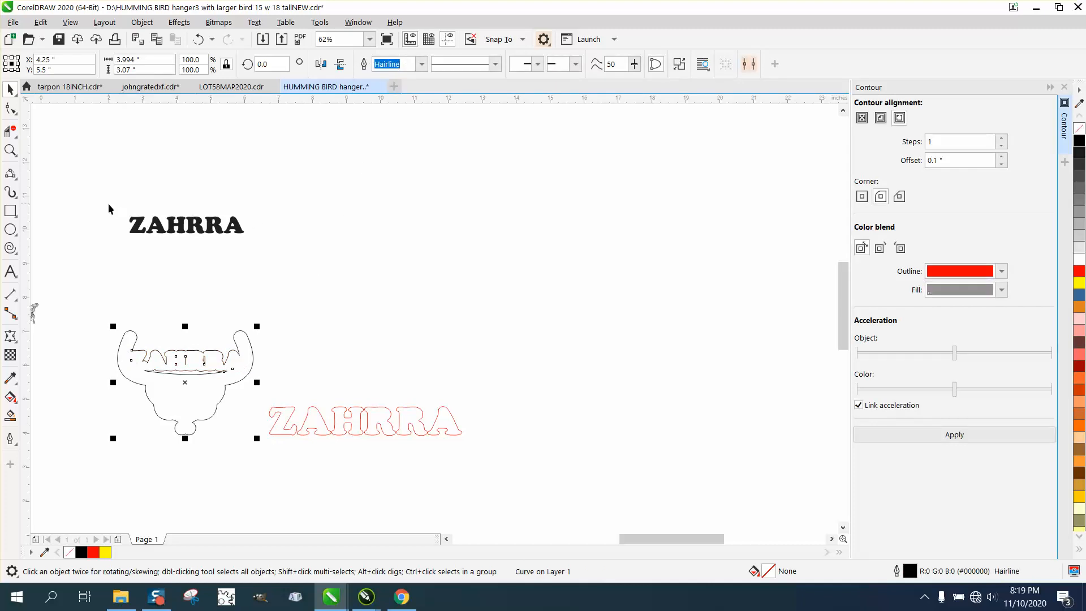
Move the black ZAHRRA letters 4 inches down, back onto the welded pendant shape.
drag(109, 208, 290, 255)
key(Down)
key(Down)
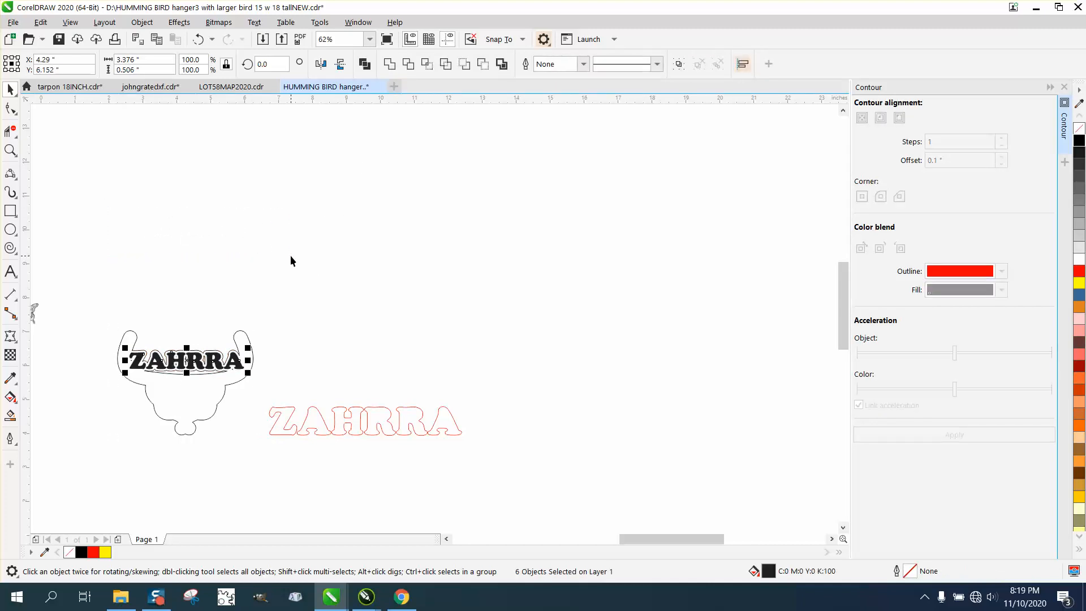
Examine the scroll cutouts and decorative details in the lower part of the reference pendant photo.
click(11, 150)
right_click(234, 331)
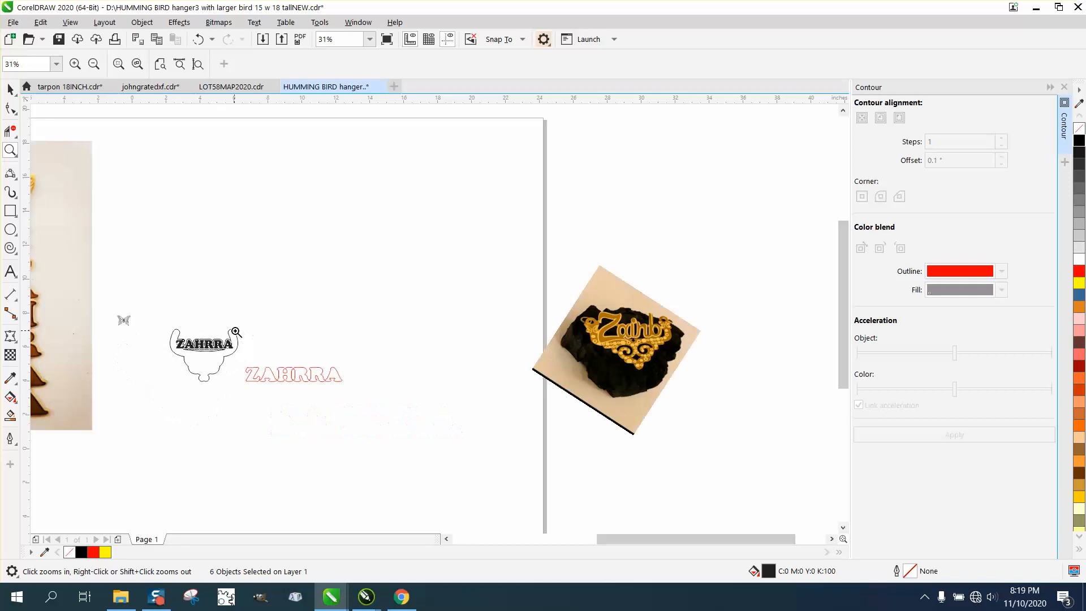
drag(619, 338, 674, 379)
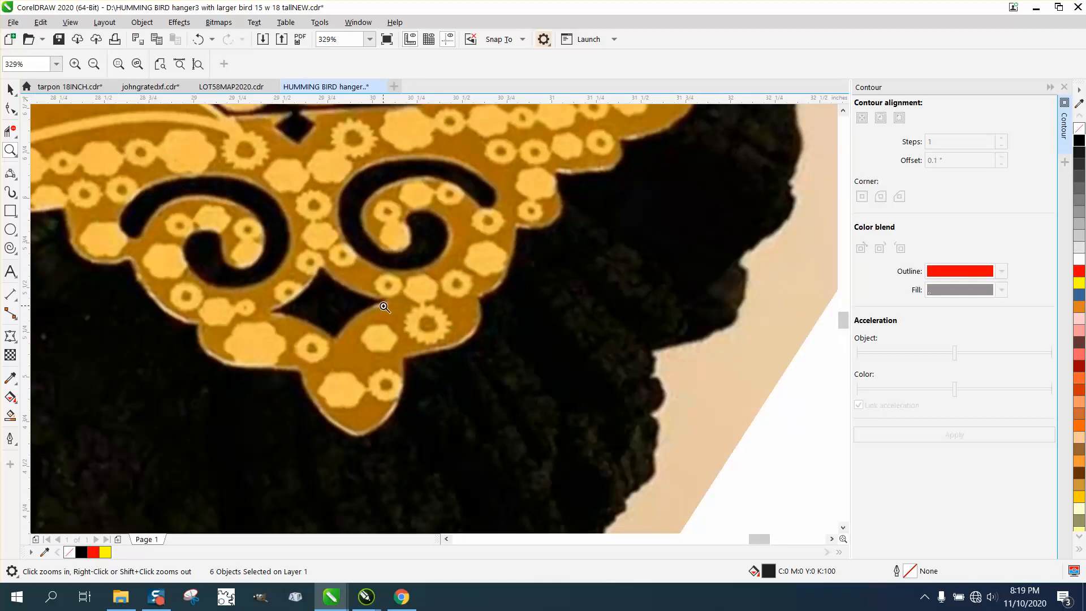
right_click(357, 306)
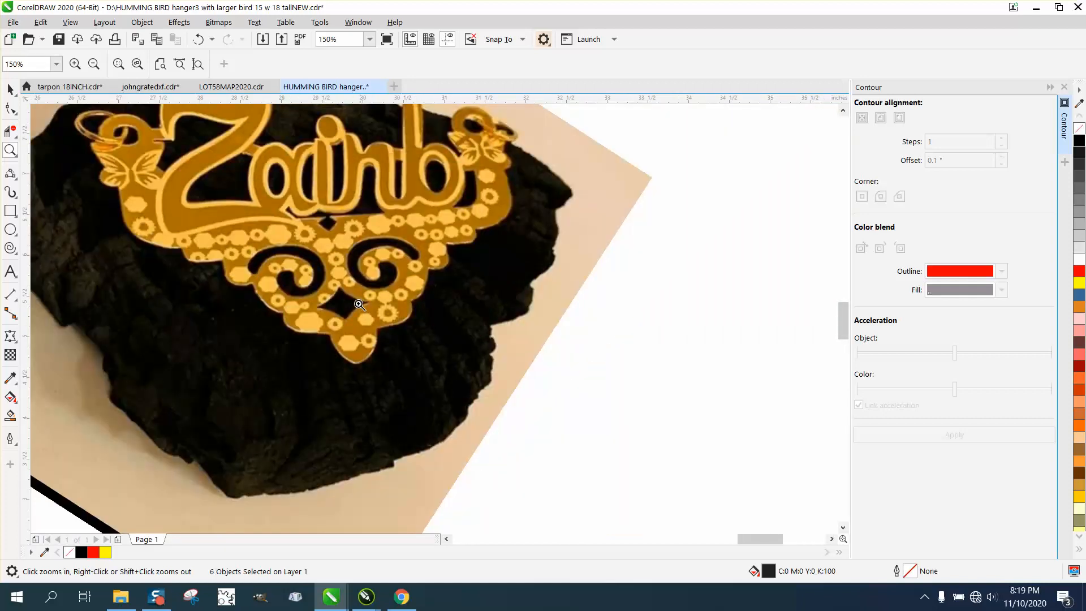
right_click(362, 312)
right_click(441, 322)
right_click(468, 337)
right_click(469, 336)
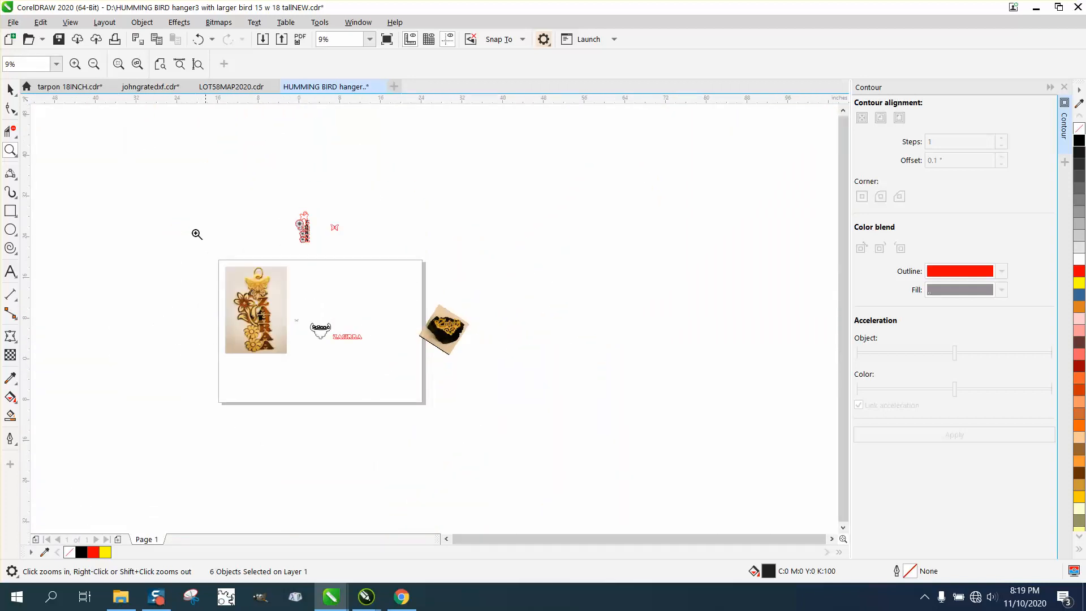
Draw a one-revolution spiral about 0.48 inch wide in the empty space above the ZAHRRA pendant.
drag(290, 305, 402, 347)
click(17, 257)
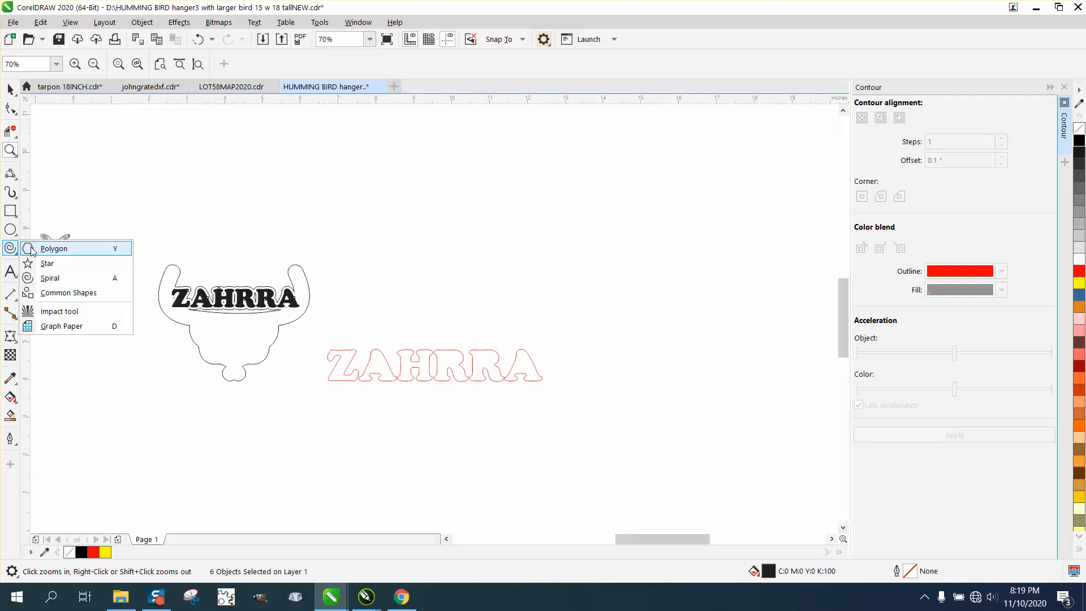
click(34, 278)
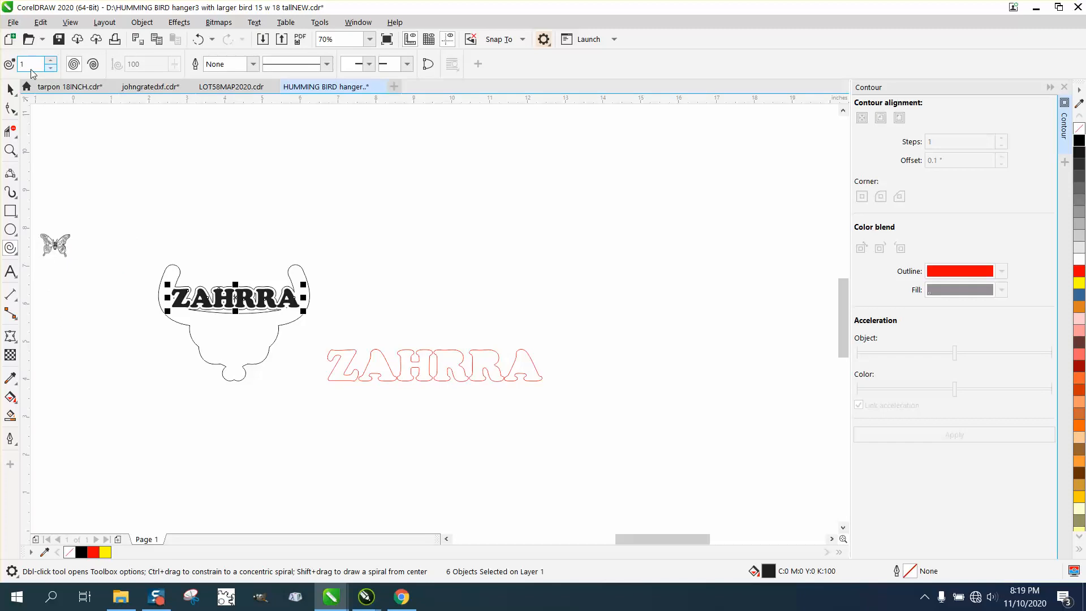
click(298, 175)
drag(297, 172, 273, 193)
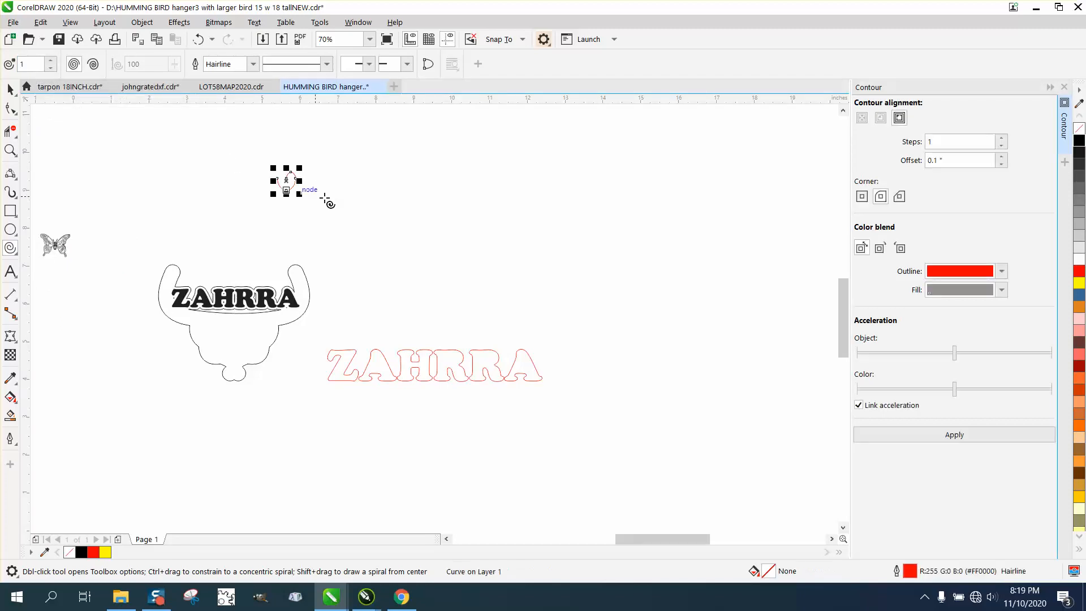
Move the spiral into the left side of the pendant's lower body, just below the name.
click(10, 150)
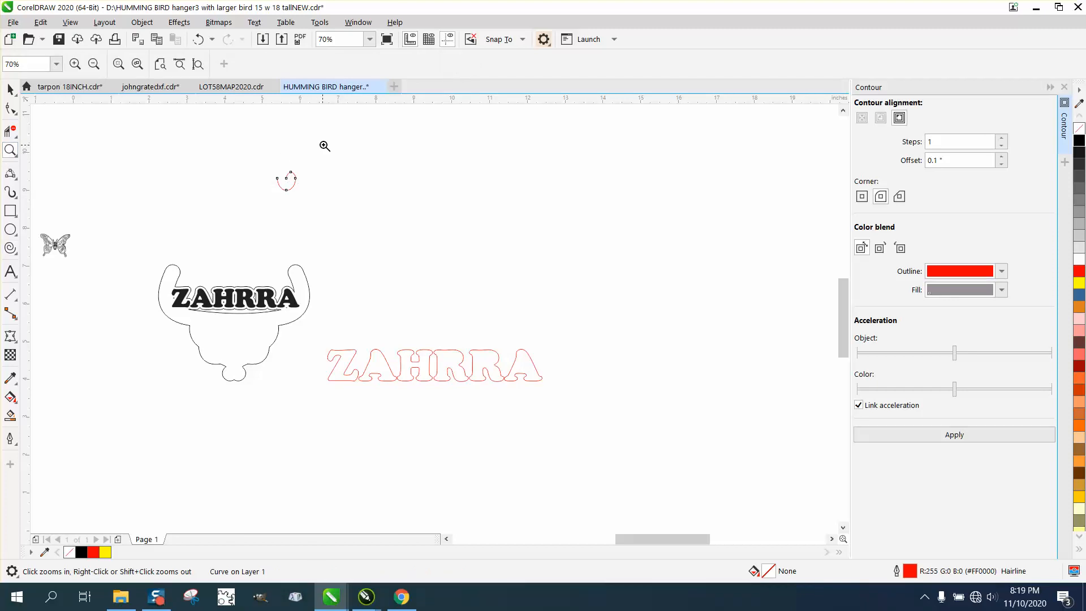
click(10, 89)
click(340, 65)
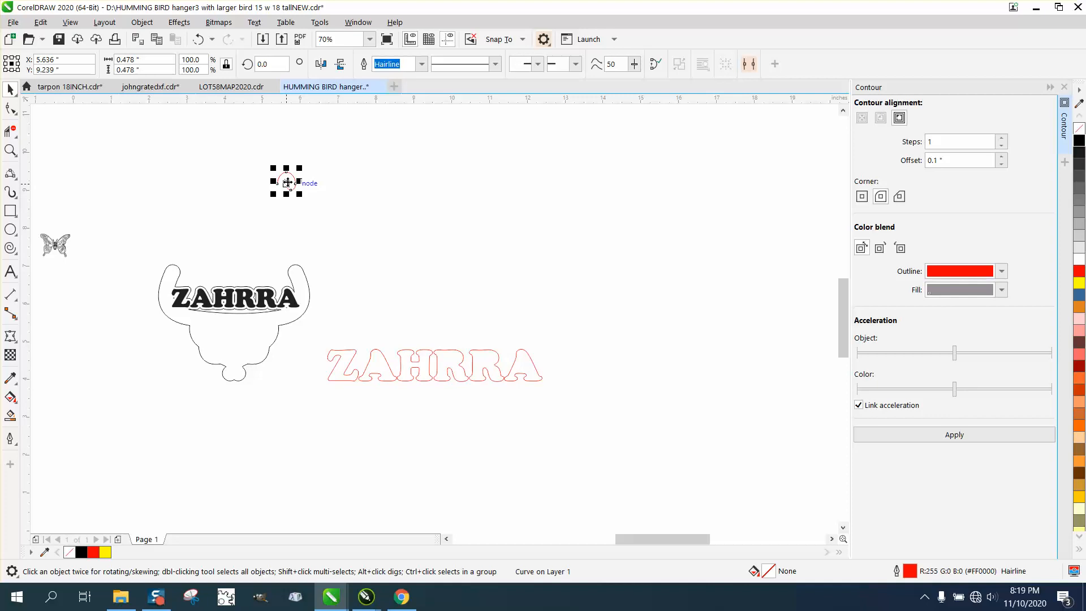
drag(287, 182, 212, 335)
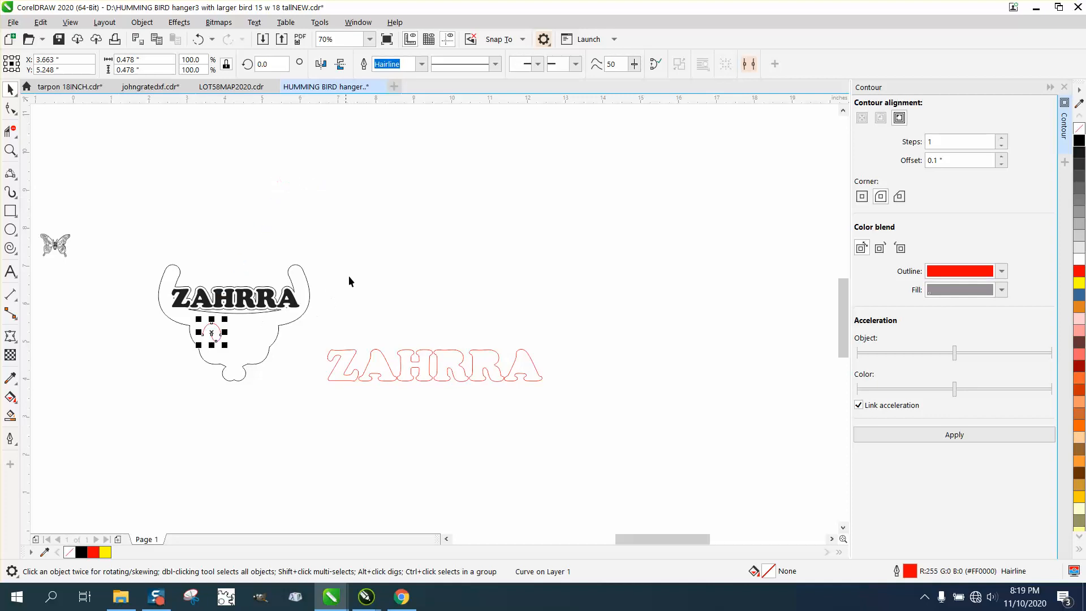
Undo the trial 0.1 inch contour on the spiral and apply a one-step outside contour with a 0.05 inch offset.
click(963, 436)
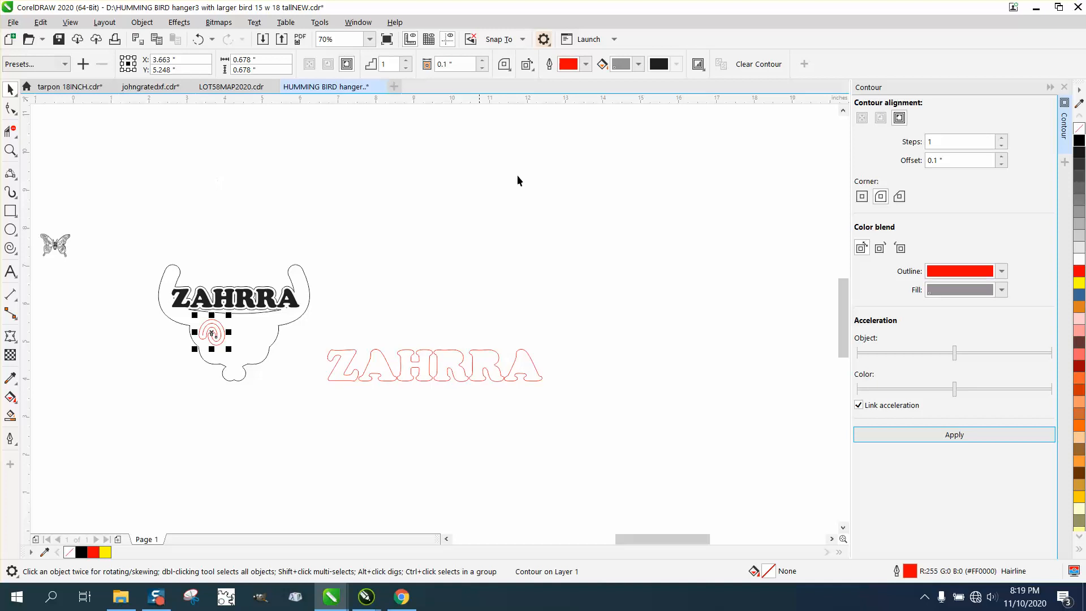
click(198, 39)
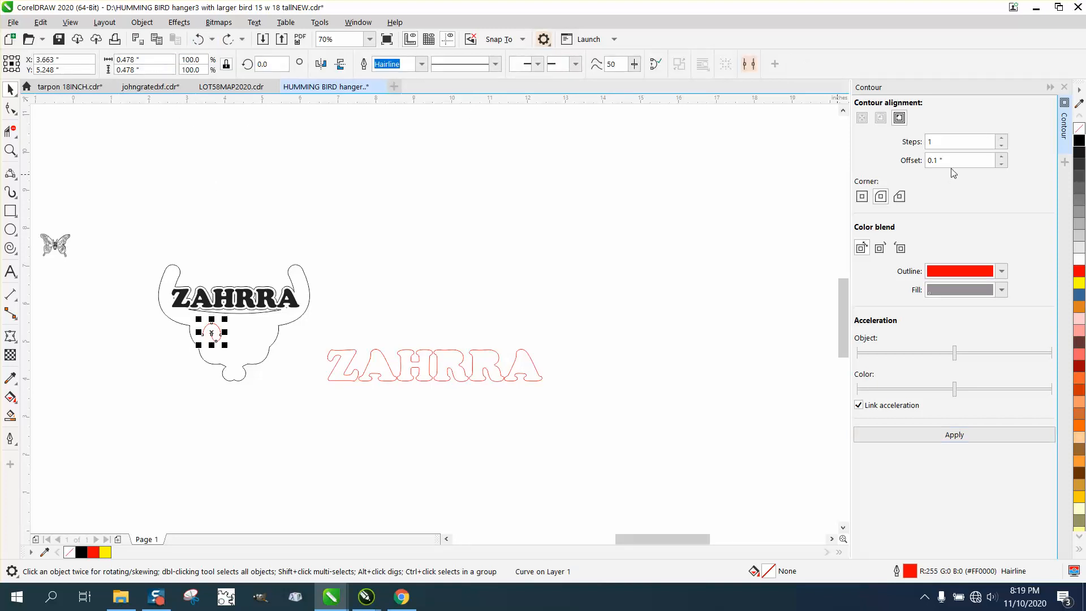
drag(954, 161, 903, 165)
text(.5)
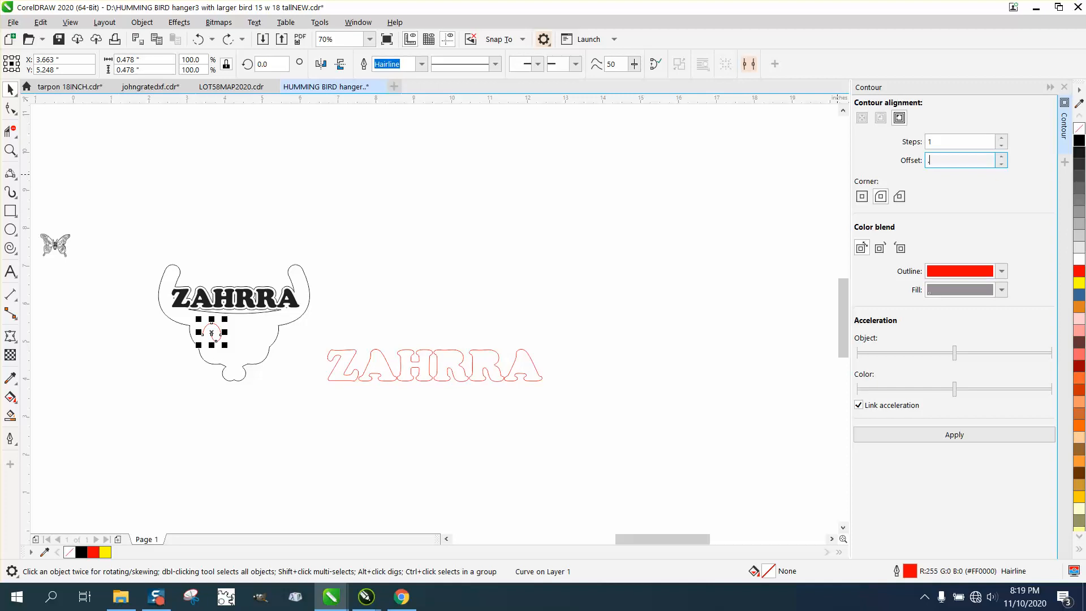
click(942, 433)
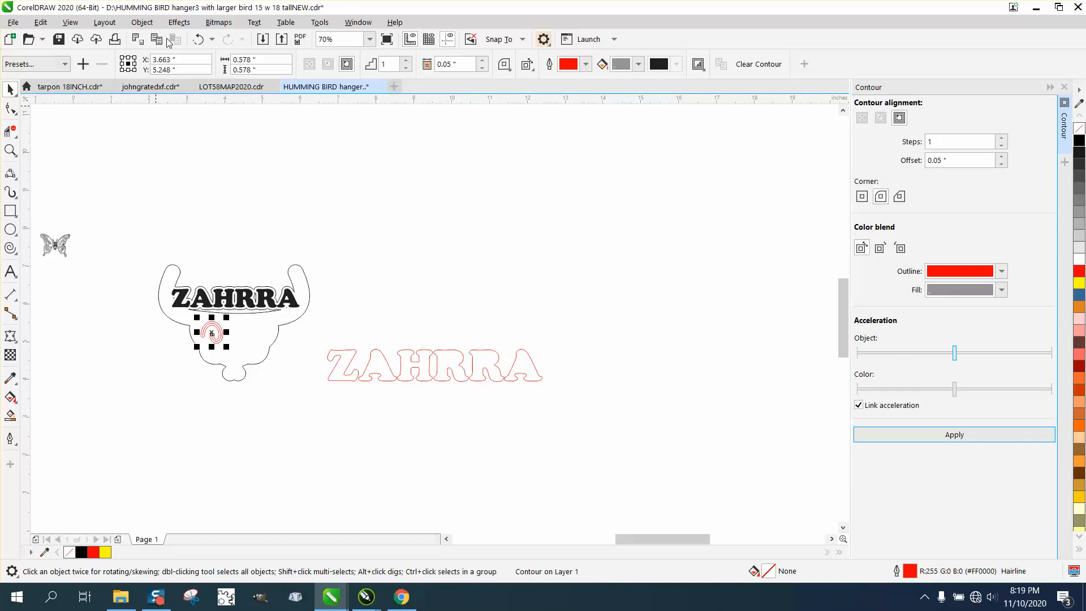
Break the contour apart from the spiral and delete the original spiral centre line, keeping only the outer scroll outline.
key(ctrl+k)
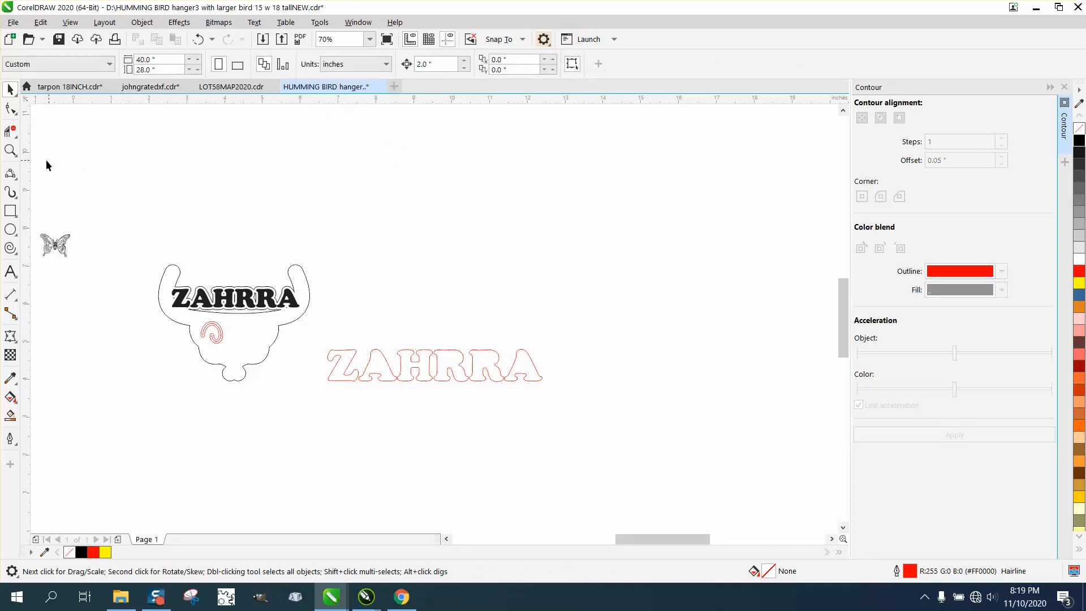
click(10, 150)
drag(168, 313, 327, 376)
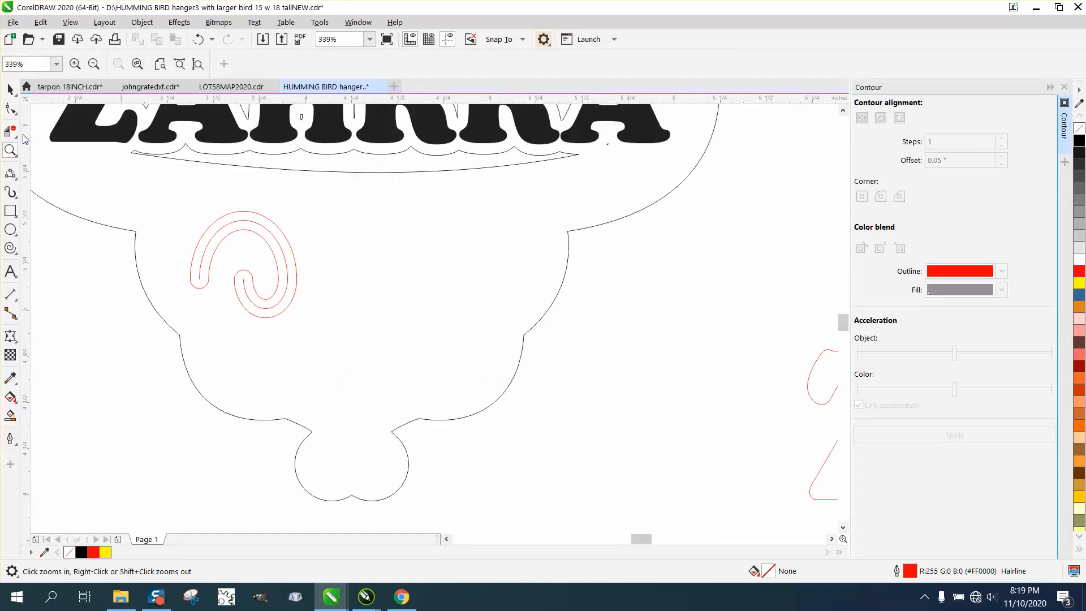
click(10, 89)
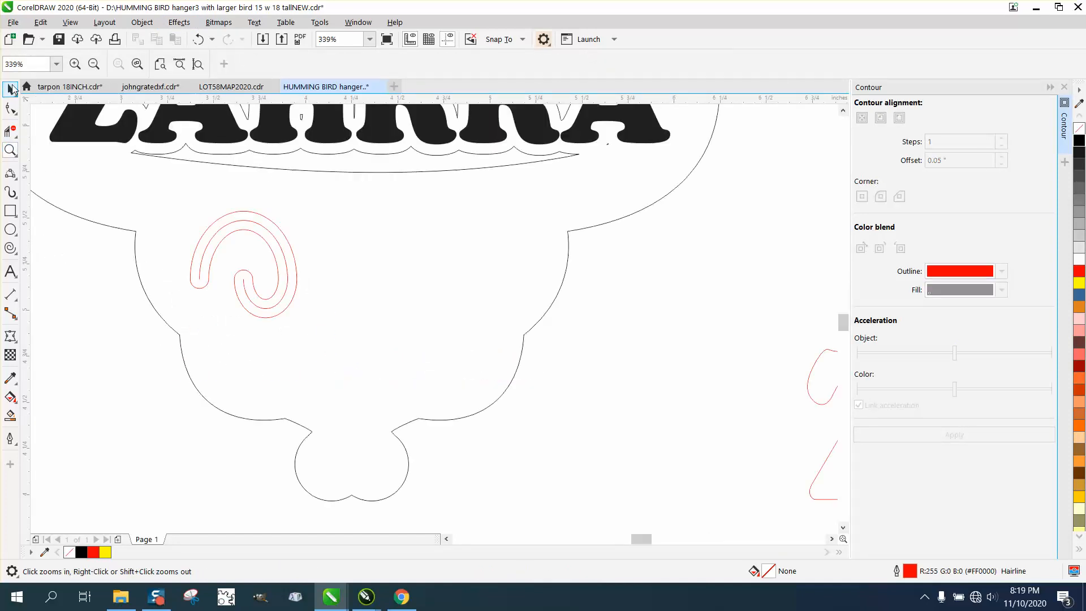
click(256, 221)
key(Escape)
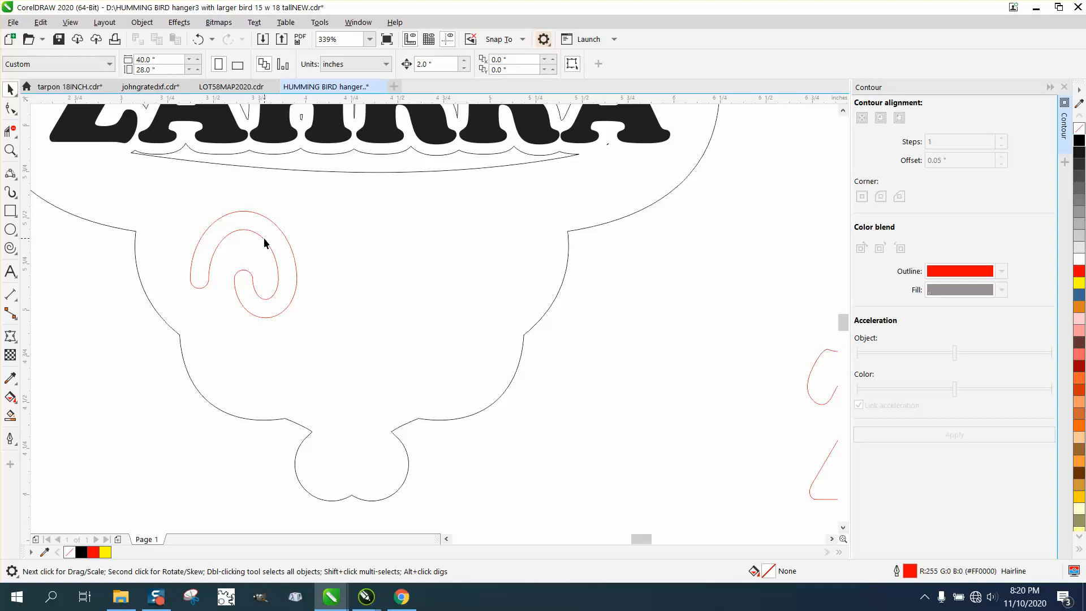
Center the scroll outline on the page, set the nudge distance to 0.25 inch, and shift the scroll down 0.25 inch.
click(265, 238)
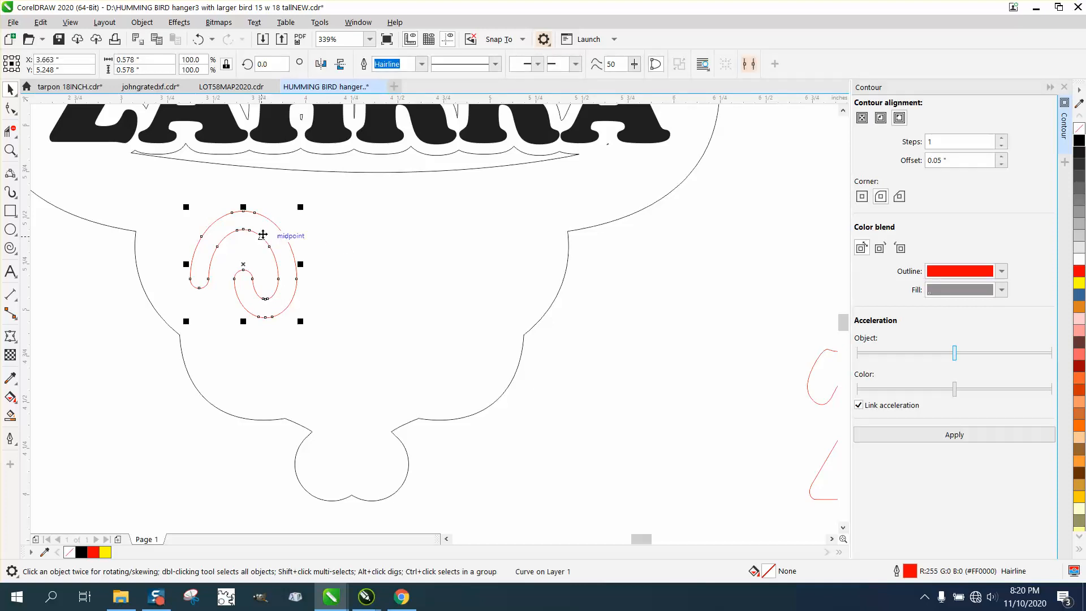
key(p)
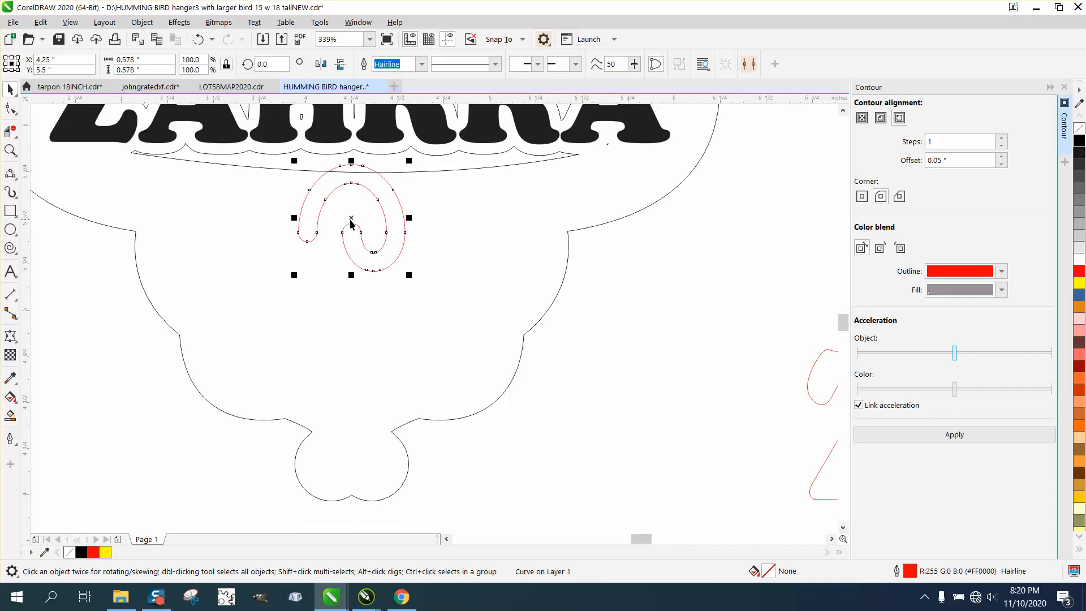
click(695, 249)
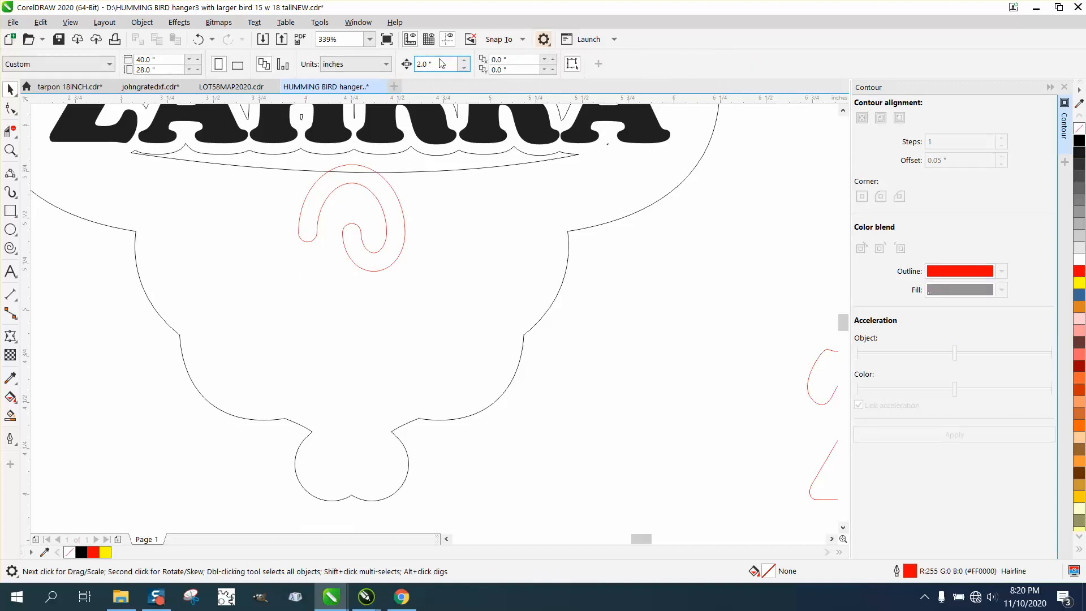
click(436, 64)
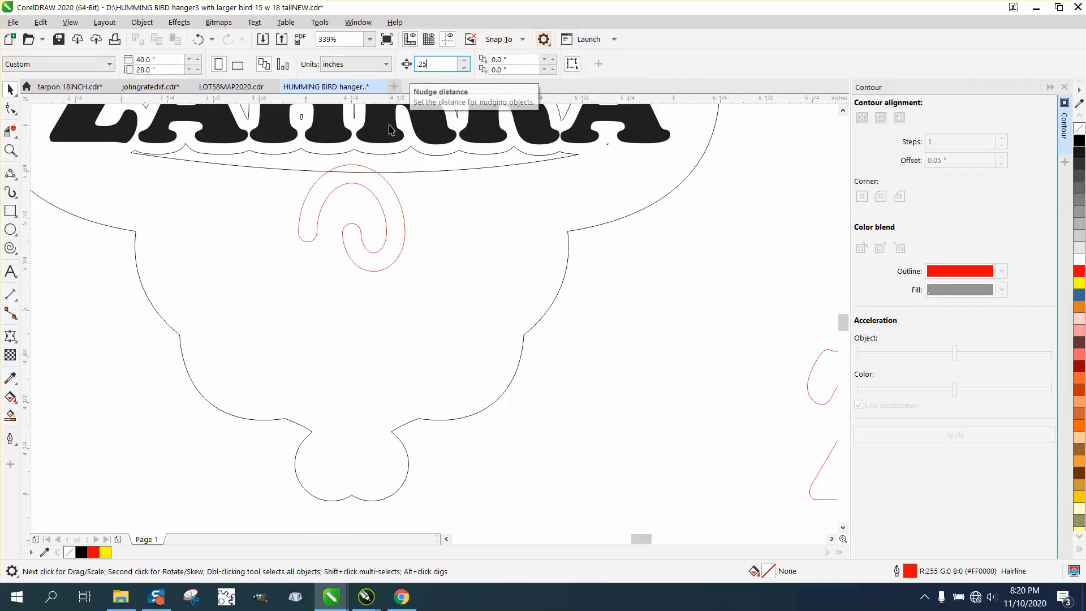
click(380, 200)
key(Down)
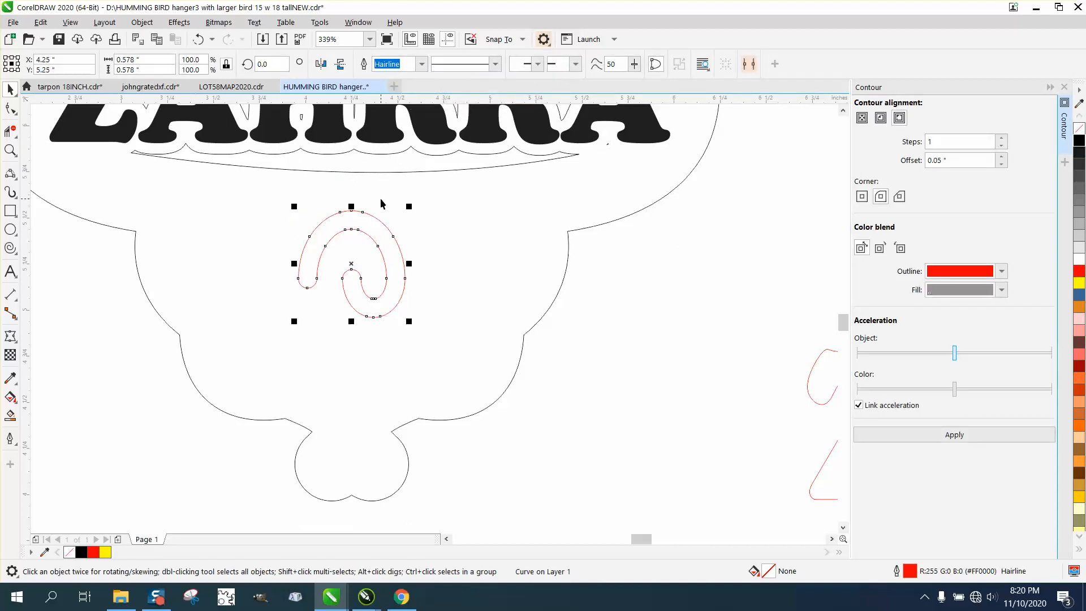
Move the scroll 0.75 inch to the left and create a horizontally mirrored copy touching its right side.
key(Left)
key(Left)
key(Left)
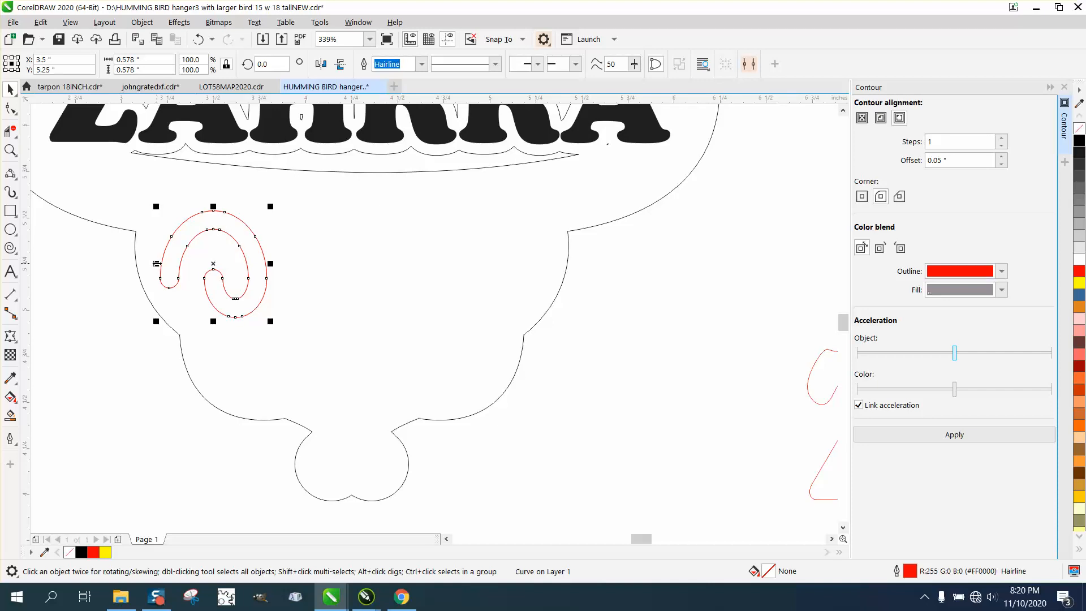
drag(156, 264, 291, 265)
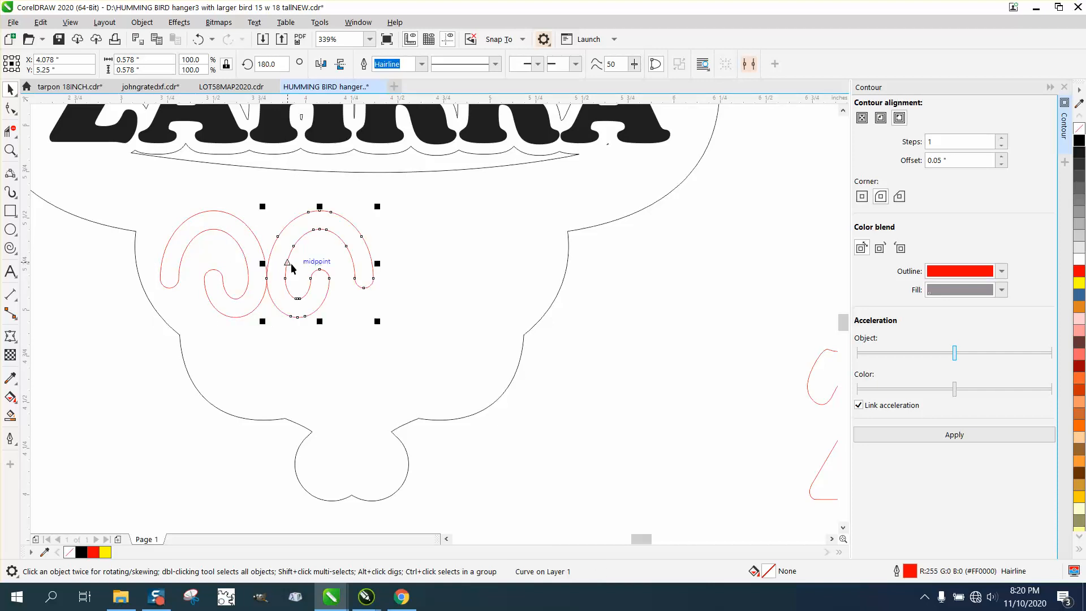
Group the two mirrored scrolls, center the pair on the page, and move it 0.25 inch down.
drag(88, 298, 652, 237)
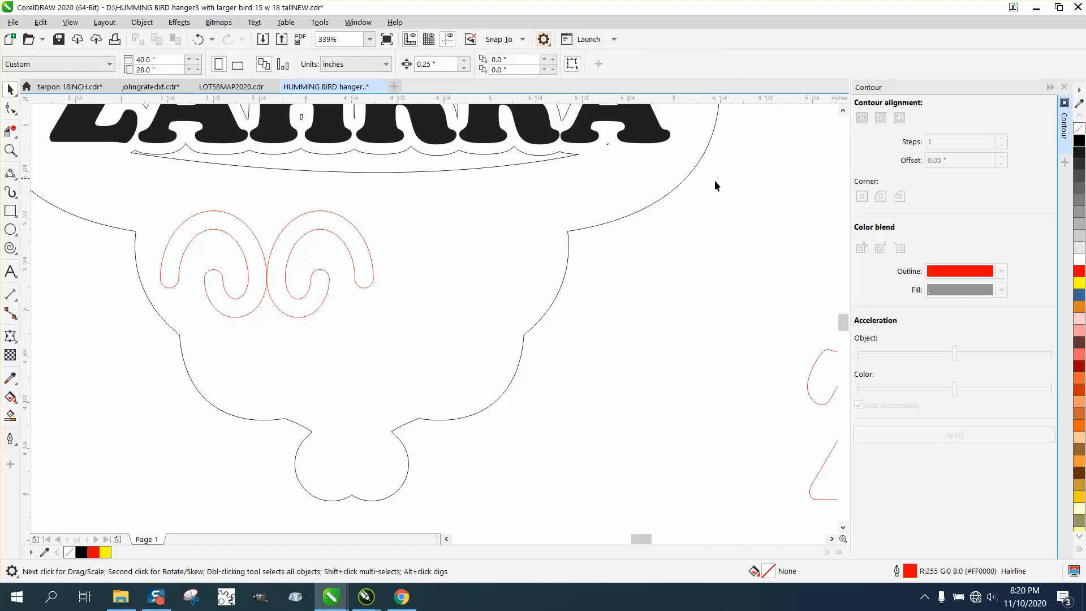
drag(716, 178, 112, 354)
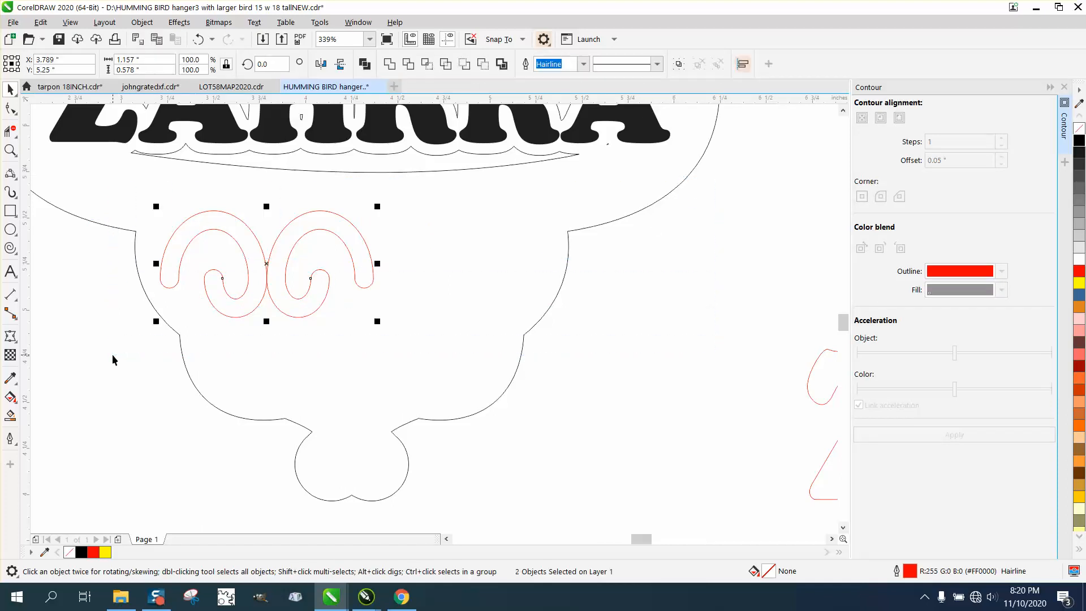
key(ctrl+g)
key(p)
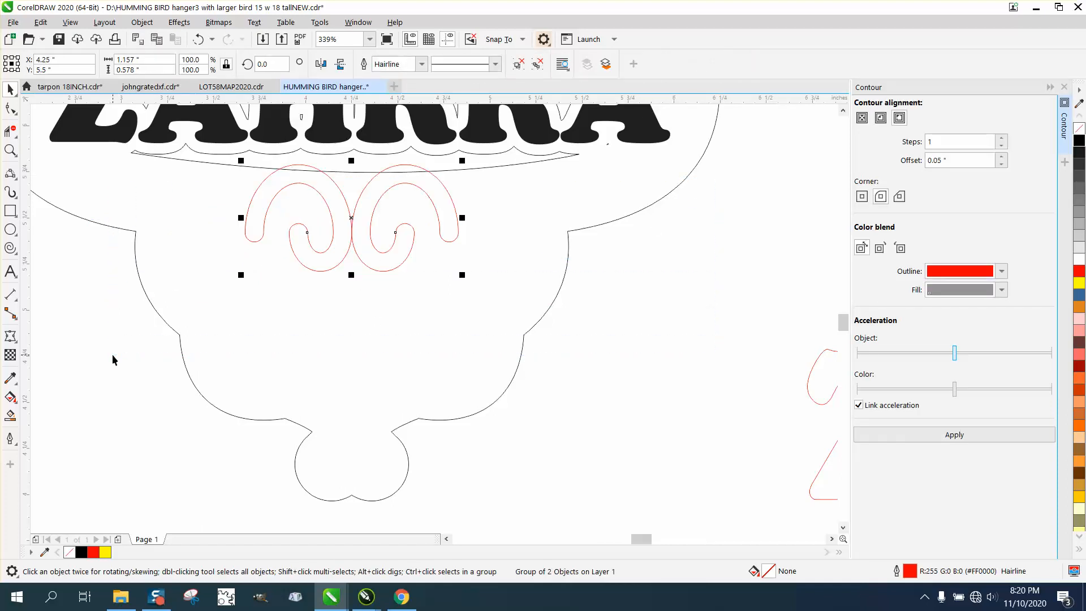
key(Down)
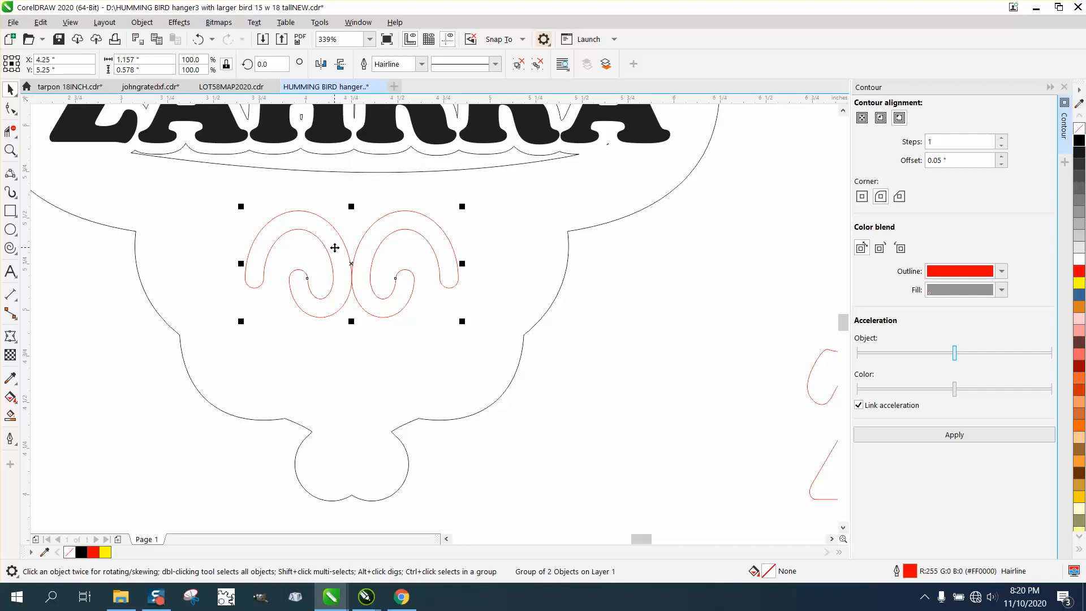
Ungroup the scrolls and spread them apart, moving the left one 0.5 inch left and the right one 0.5 inch right.
click(142, 22)
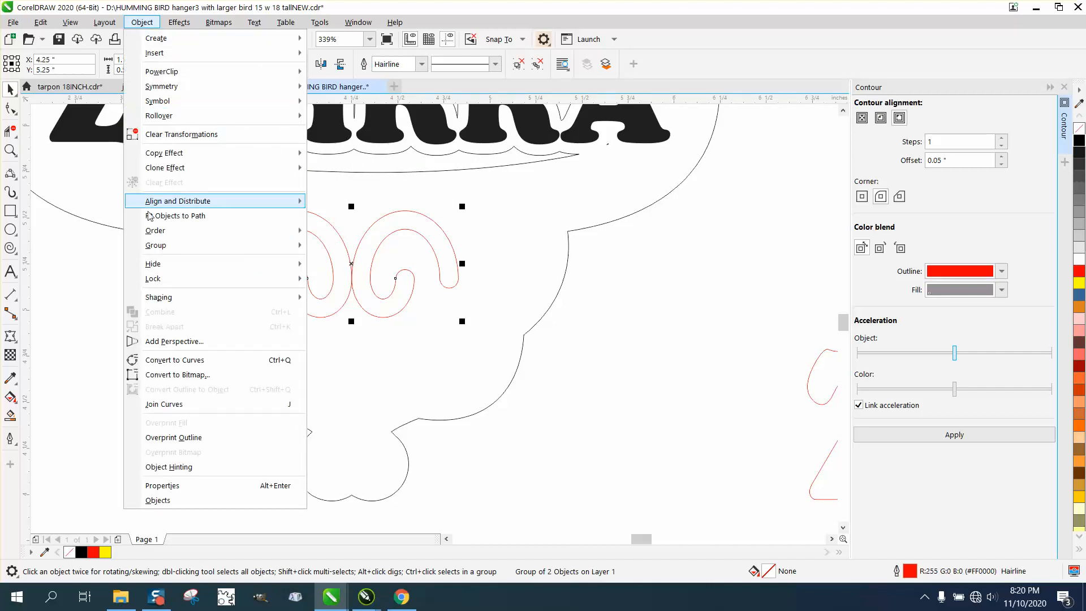
mouse_move(148, 245)
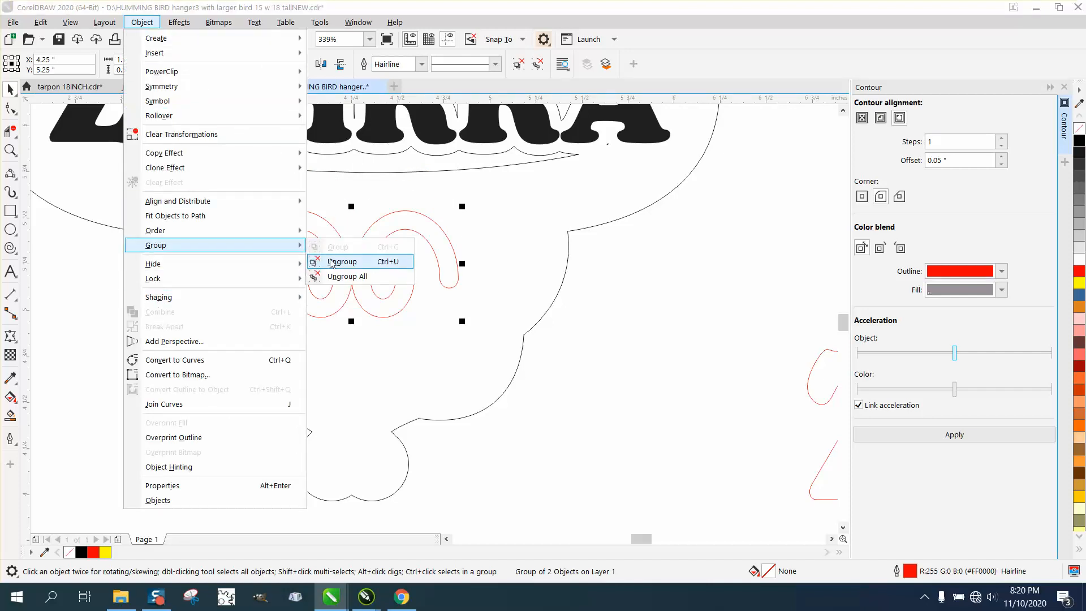
click(331, 260)
click(771, 346)
click(342, 282)
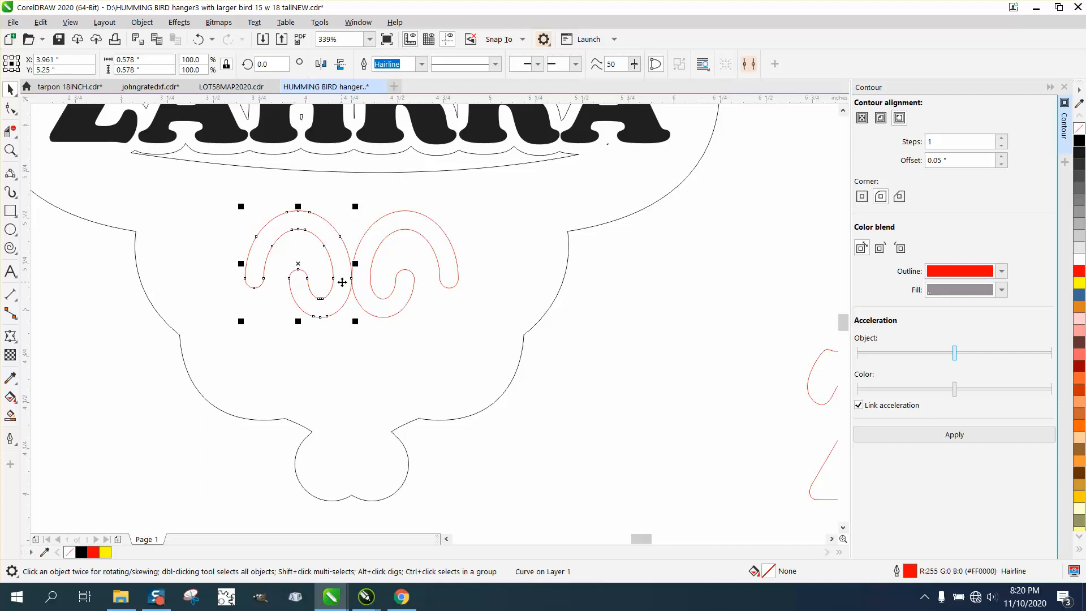
key(Left)
key(Left)
click(369, 273)
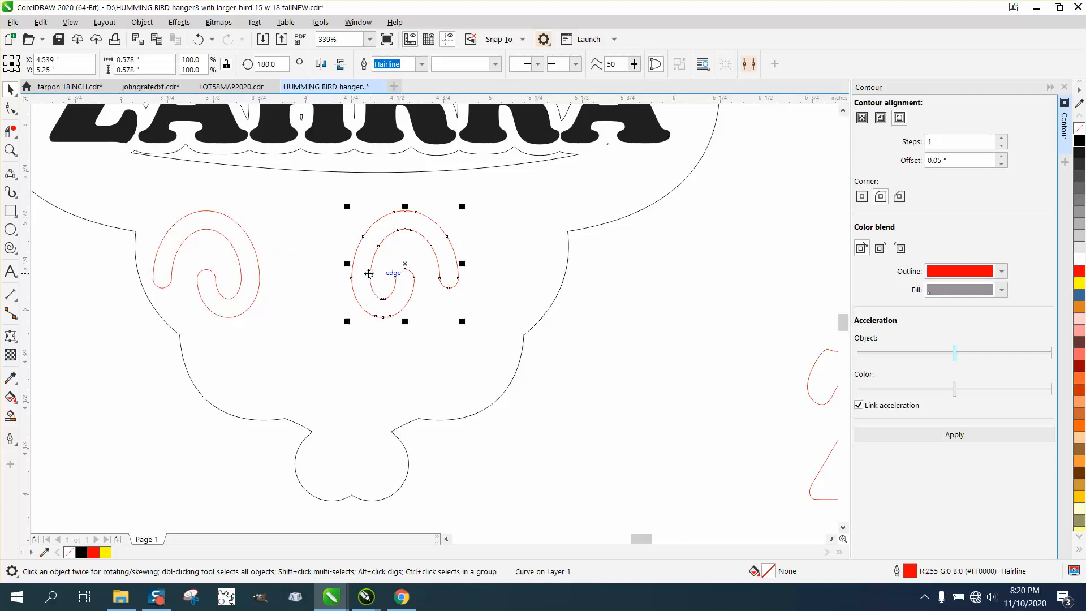
key(Right)
key(Right)
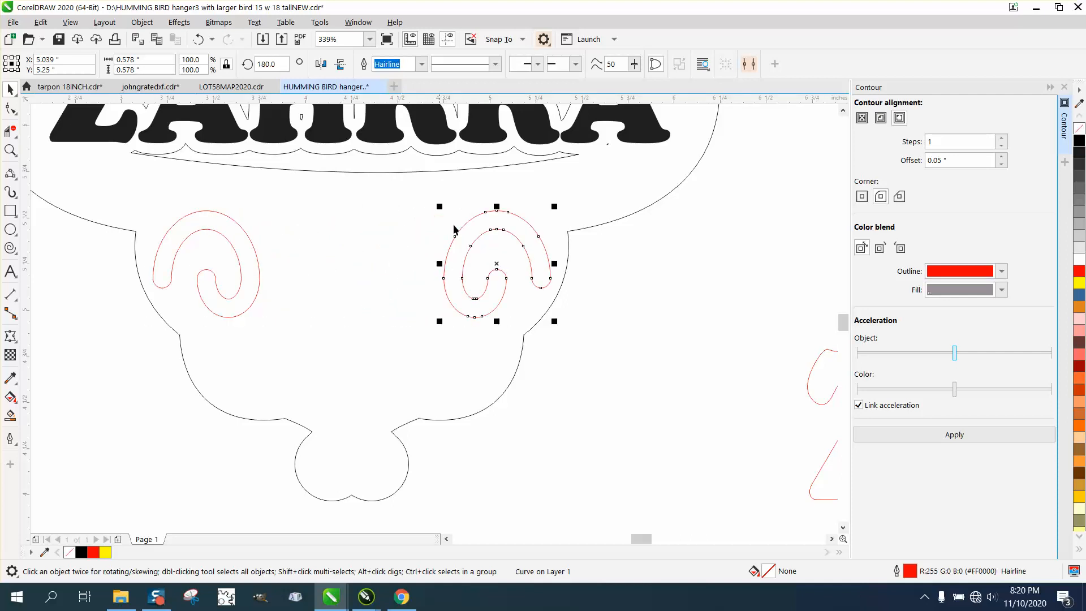
Set the nudge distance to 0.1 inch and move each scroll 0.1 inch inward toward the pendant's center.
click(682, 303)
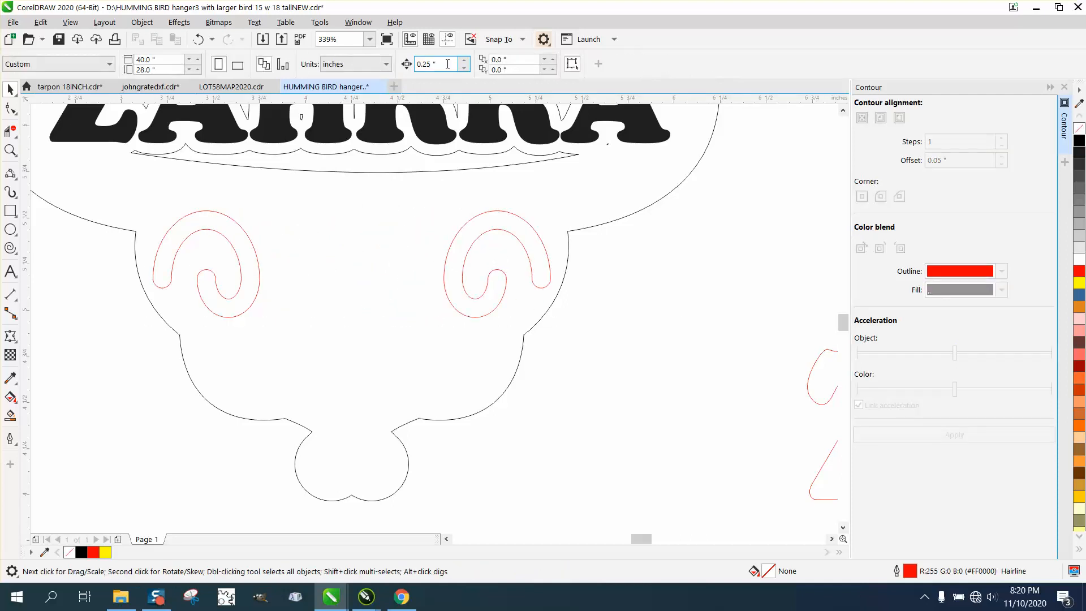
drag(444, 64, 394, 67)
text(.1)
click(500, 212)
key(Left)
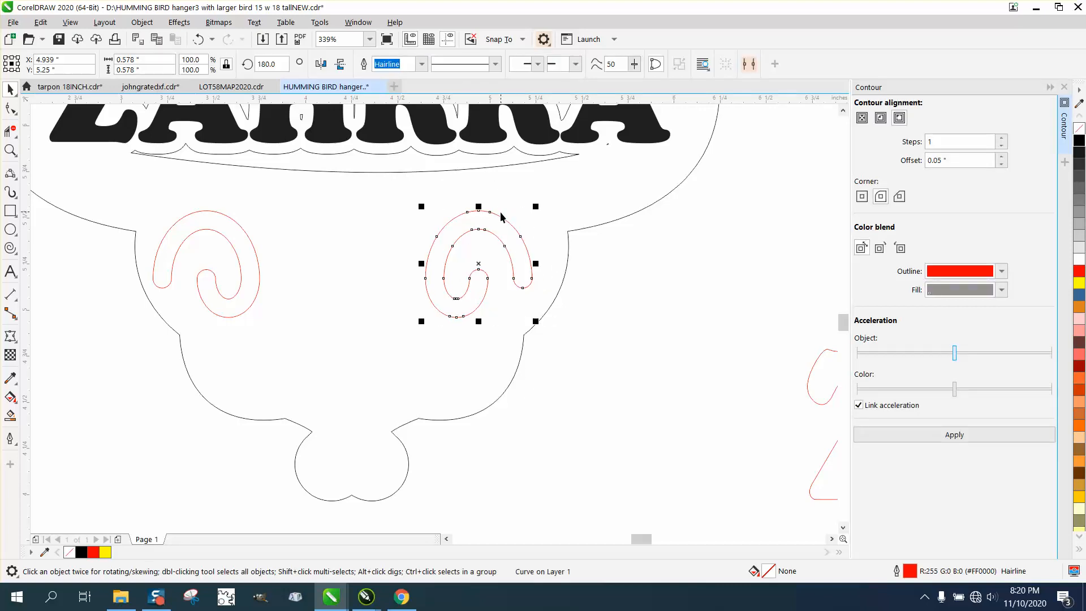
click(251, 229)
click(249, 237)
key(Right)
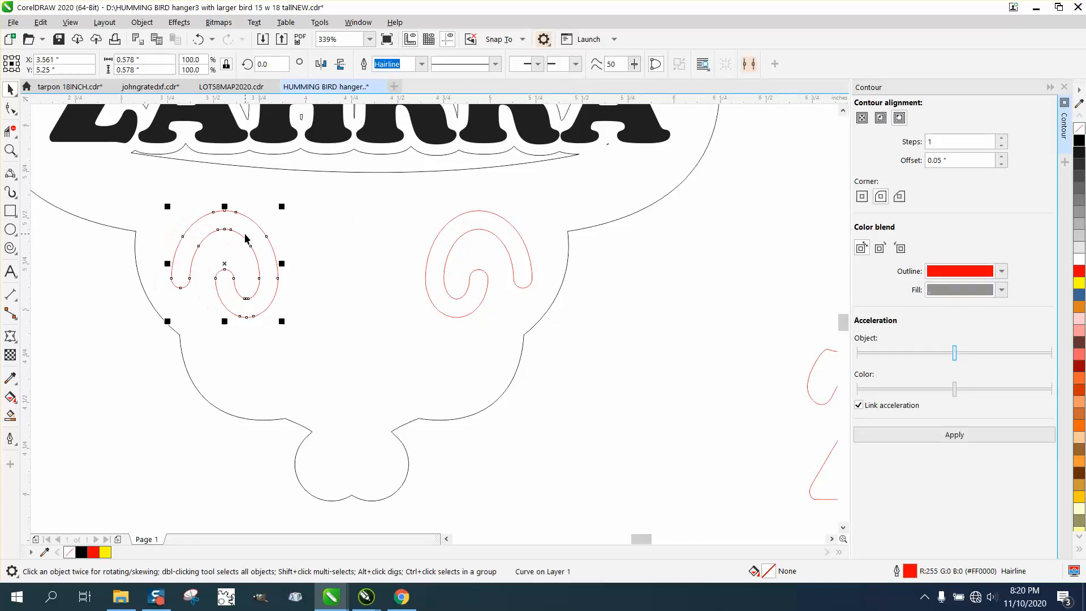
Draw a four-sided polygon as a tall diamond about 0.45 by 0.88 inch between the scrolls and center it on the page.
click(19, 259)
click(32, 250)
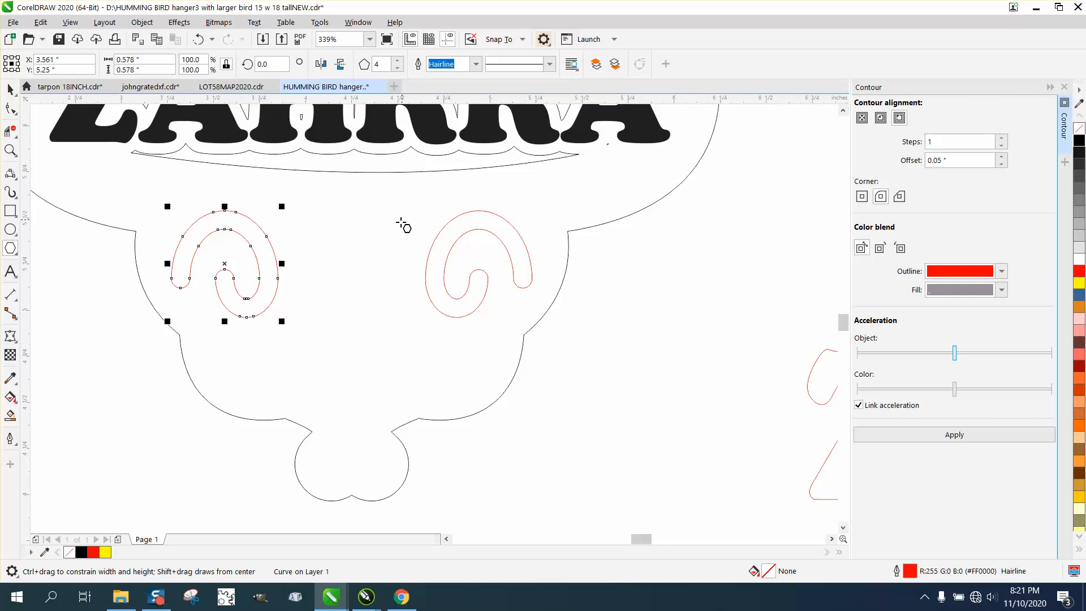
drag(402, 222, 318, 382)
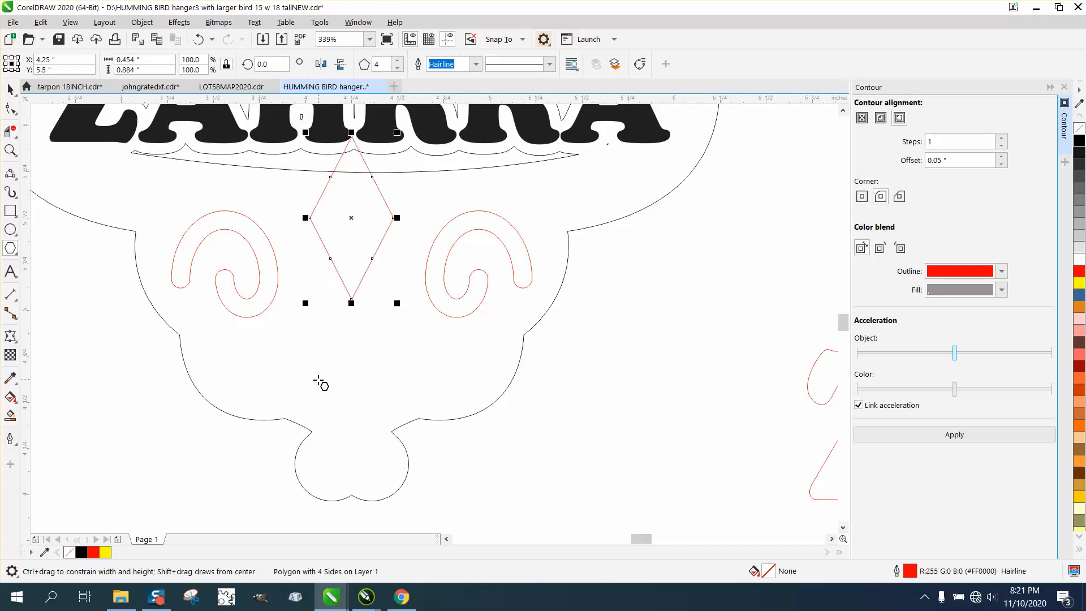
Move the diamond straight down to below the scrolls, at about Y 4.8 inches, and convert it to curves.
click(10, 89)
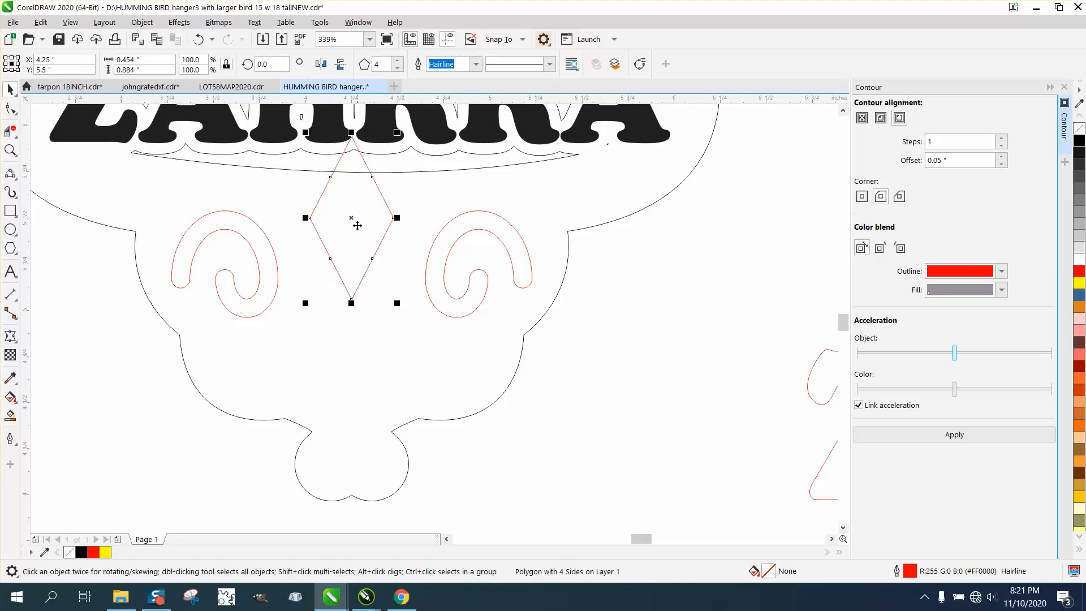
drag(351, 219, 351, 353)
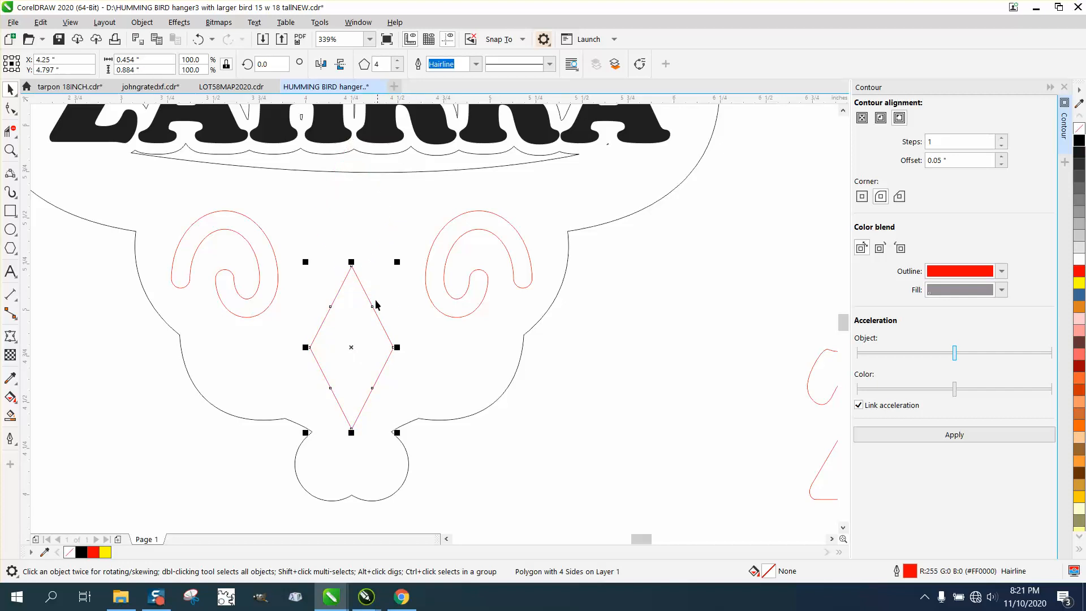
click(142, 22)
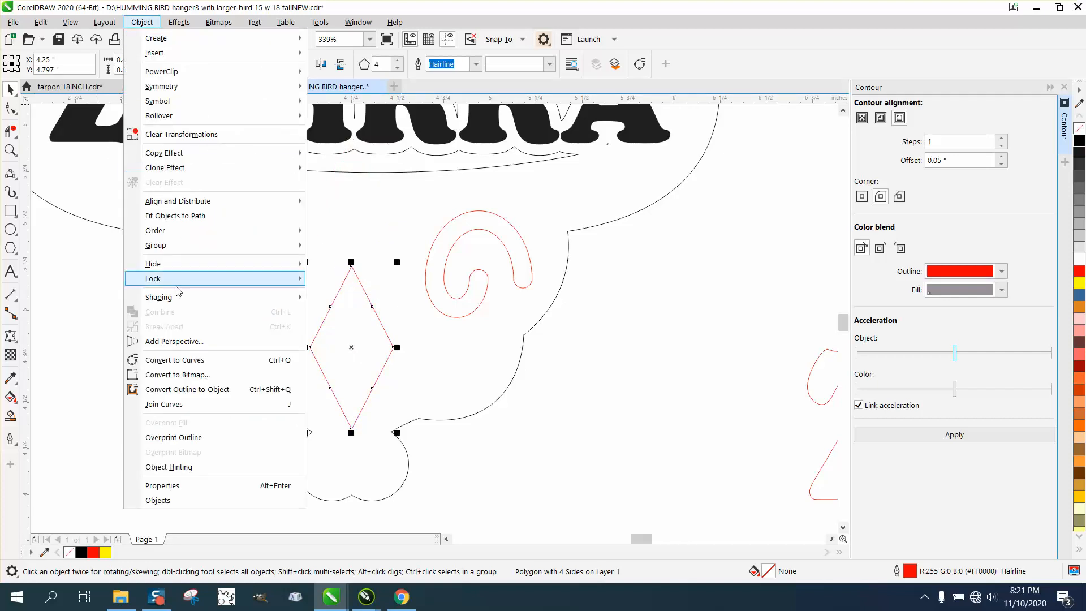
click(174, 360)
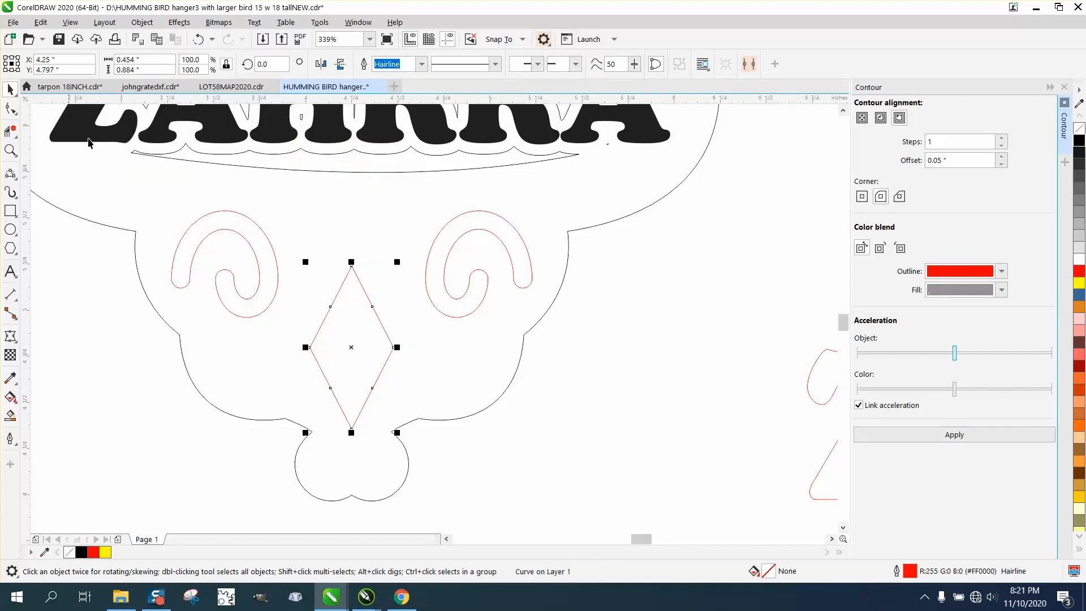
Delete the diamond's four mid-side nodes so that only the corner nodes remain.
click(10, 109)
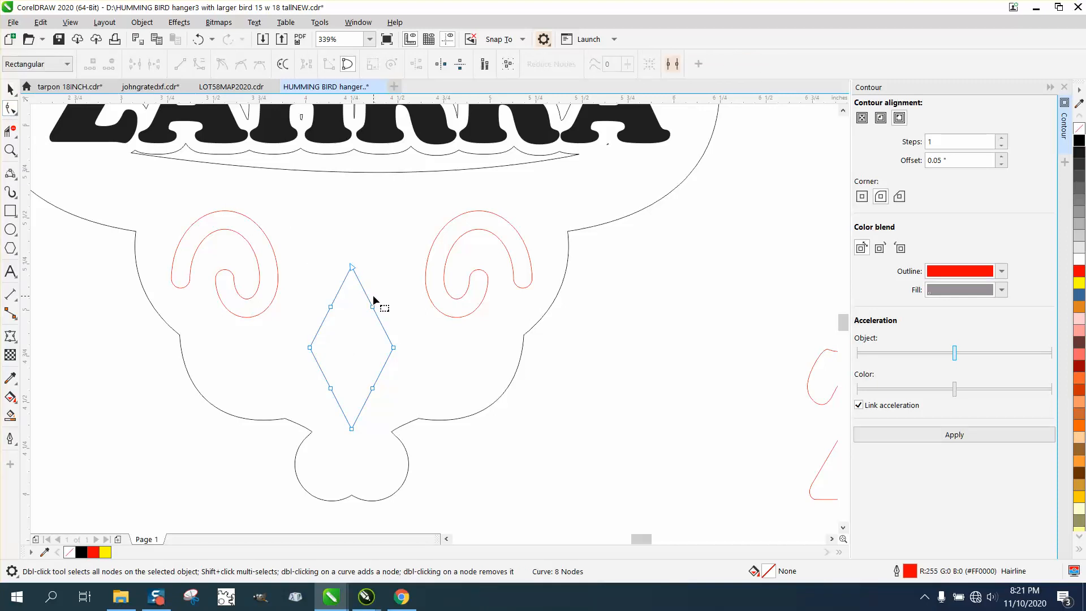
drag(364, 326, 396, 335)
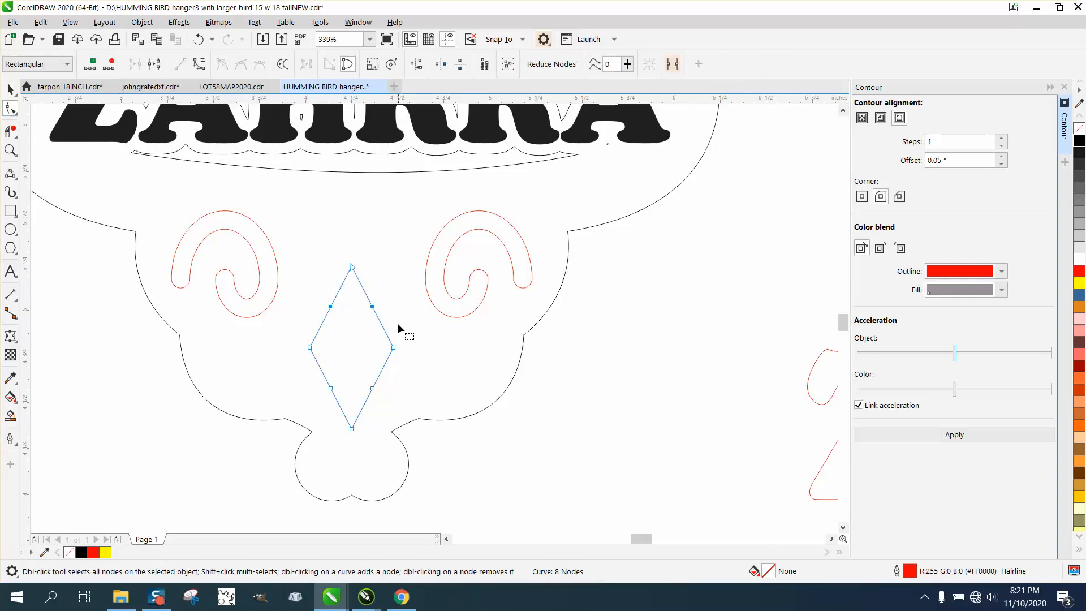
key(Delete)
drag(307, 368, 436, 423)
key(Delete)
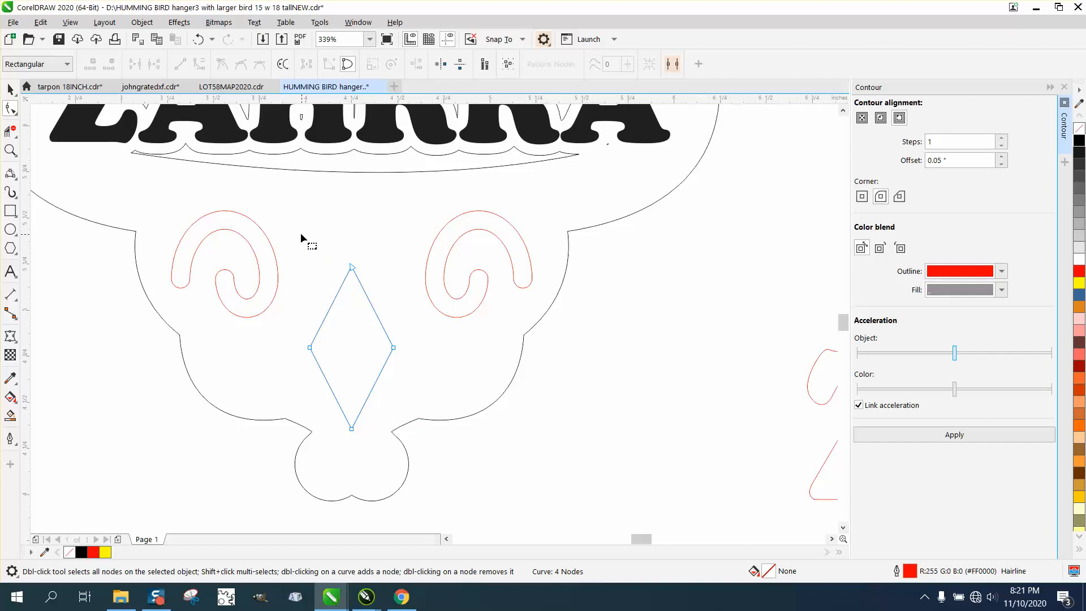
Select all four corner nodes of the diamond and convert its straight segments to curves.
drag(295, 248, 352, 396)
drag(420, 439, 419, 440)
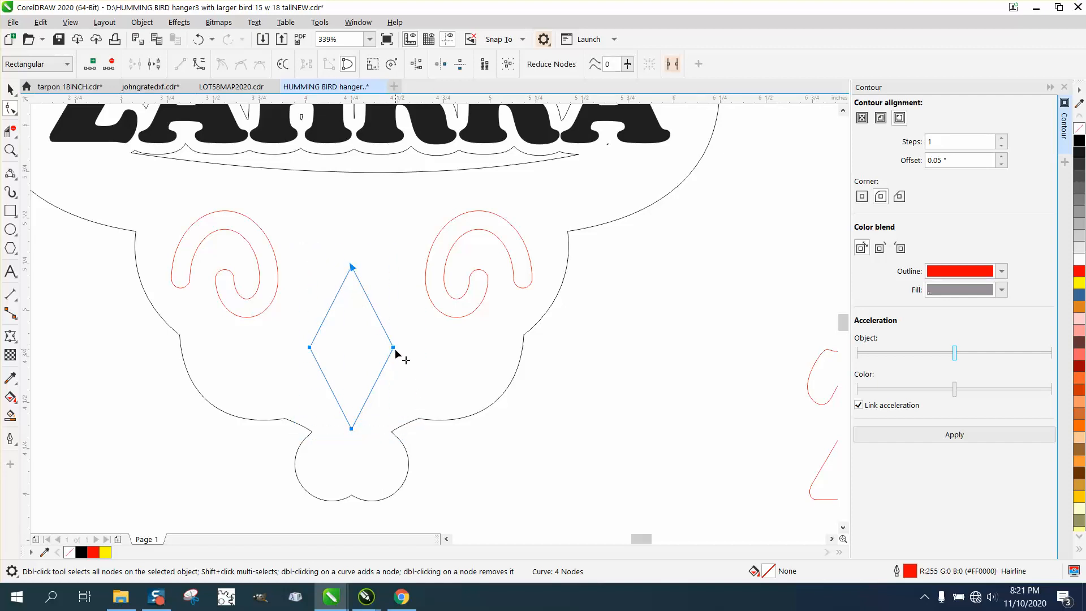
right_click(396, 354)
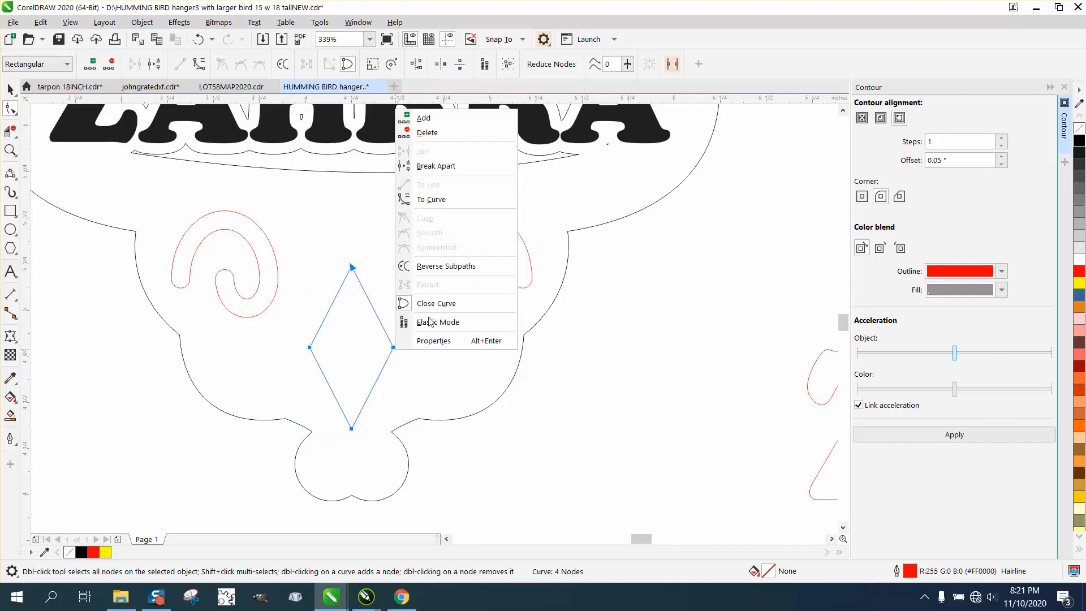
click(444, 201)
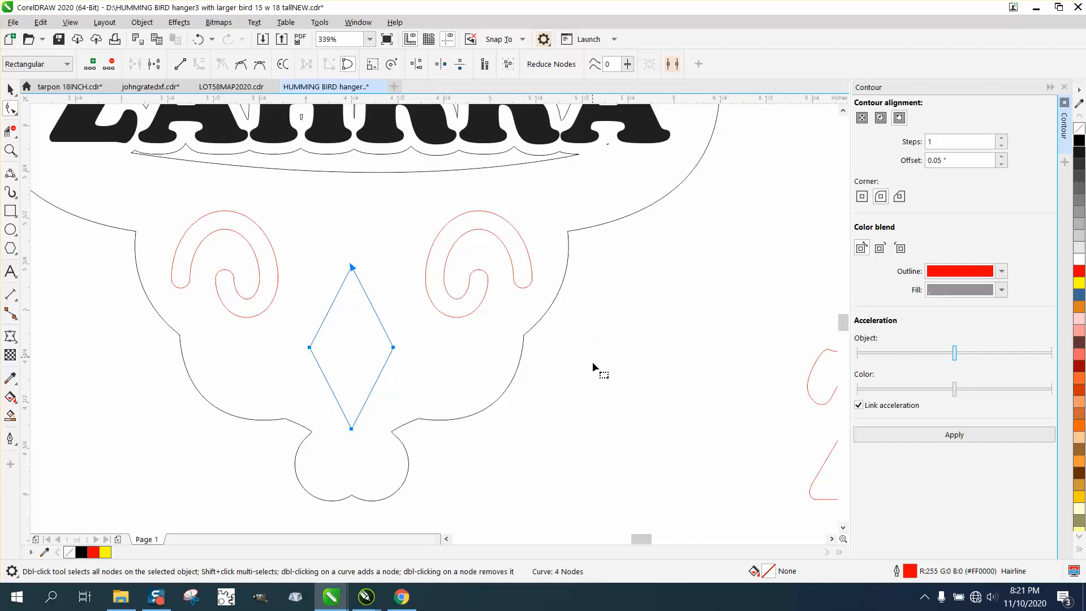
click(398, 310)
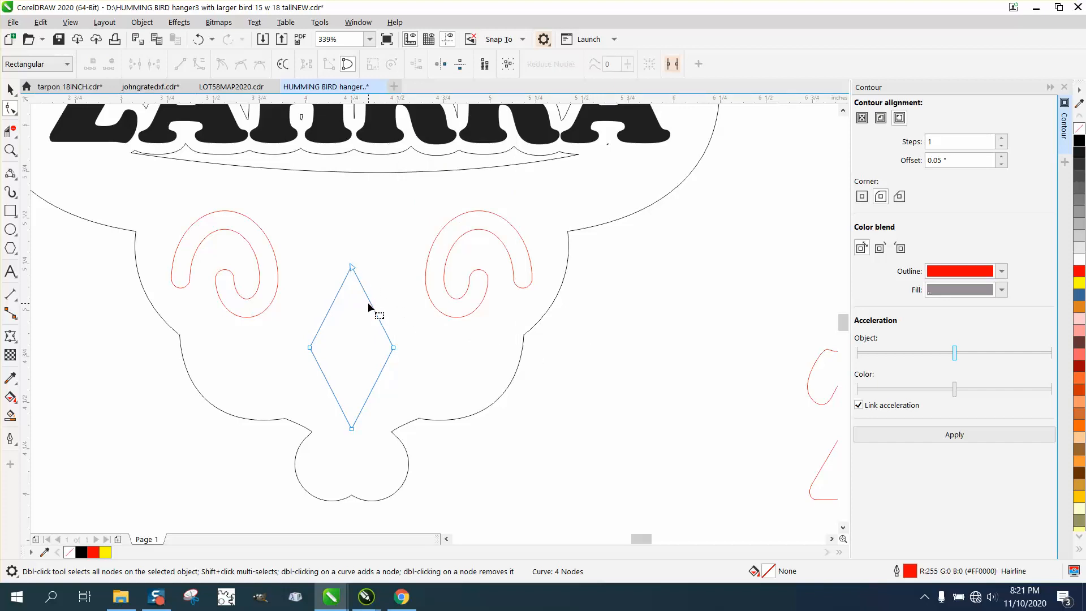
Bend the diamond's four sides inward to form a concave four-pointed star.
drag(368, 306, 335, 314)
drag(374, 384, 368, 383)
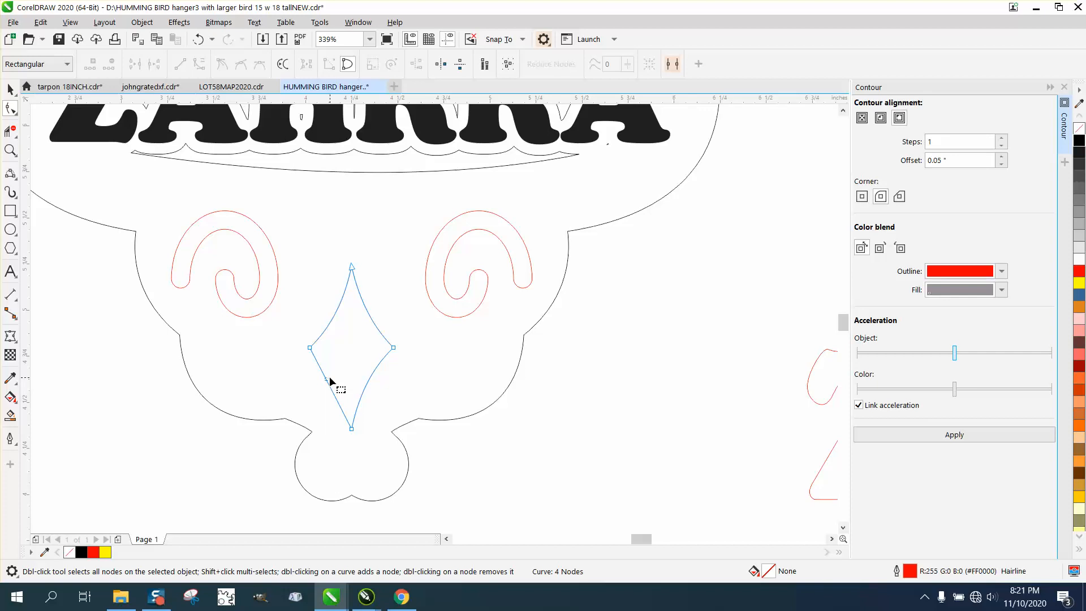
drag(328, 382, 334, 376)
scroll(399, 361, down, 2)
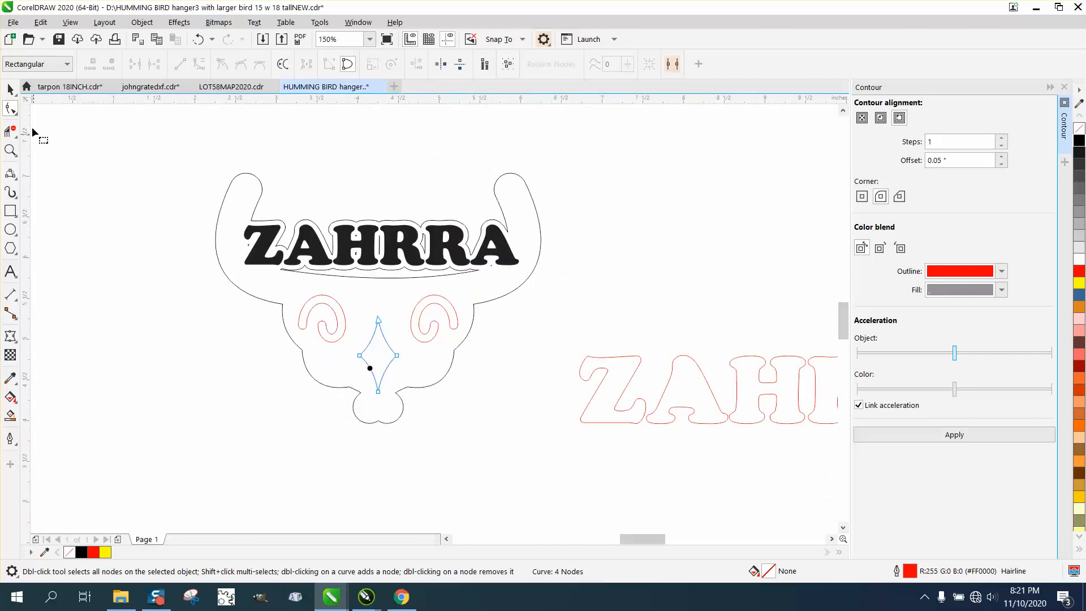
Move the star out beside the pendant and overlay a mirrored copy on it to compare the sides' symmetry.
click(10, 89)
drag(385, 360, 186, 341)
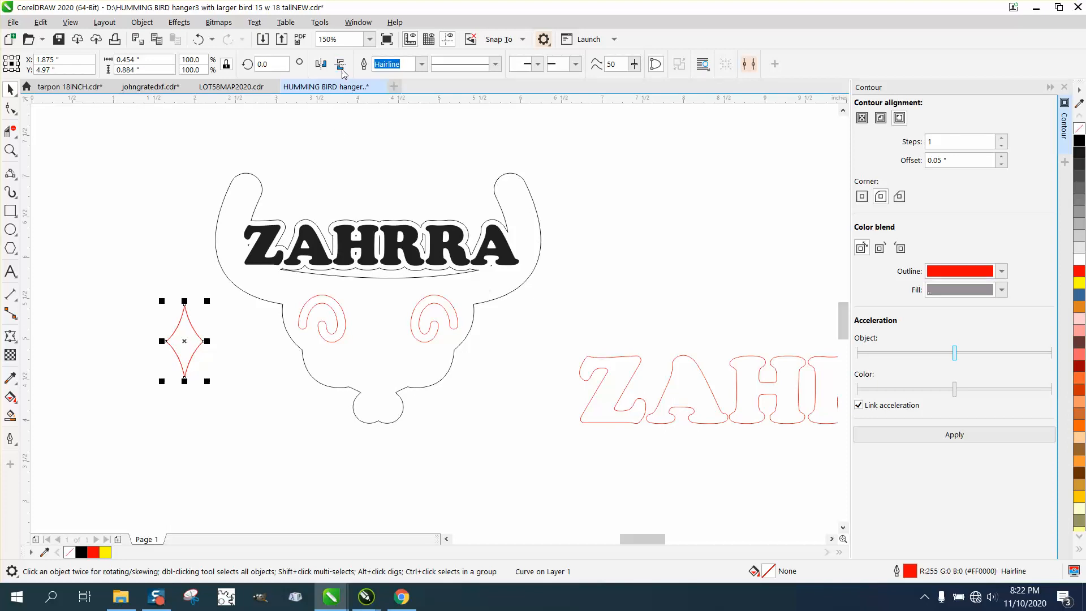
click(10, 150)
drag(149, 298, 249, 390)
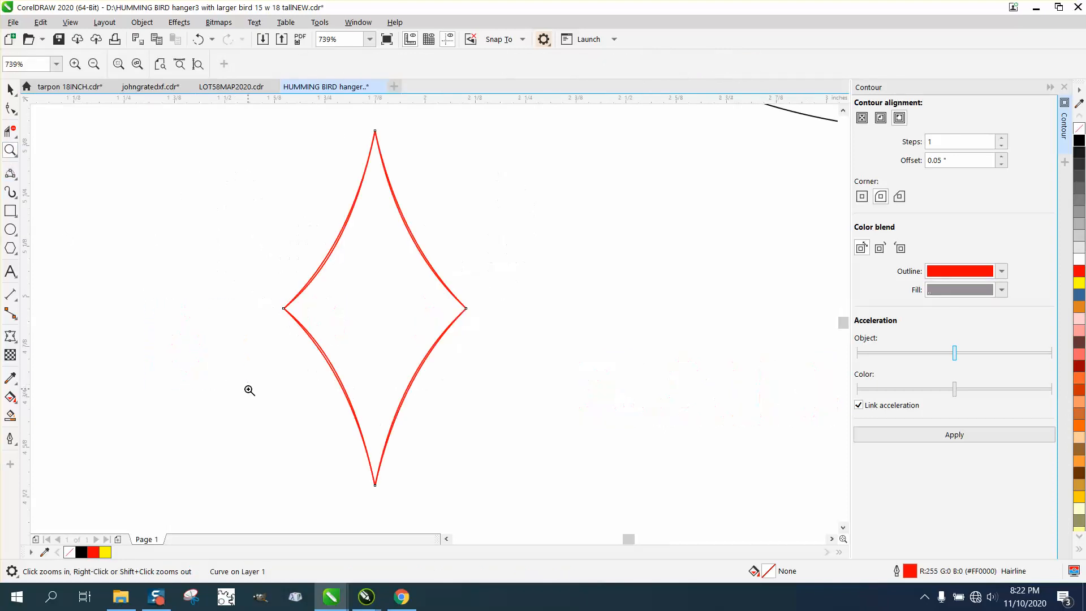
Smart-fill the overlapping red stars, move the new shape beside them, and give it no fill and a black hairline outline.
click(10, 415)
click(365, 318)
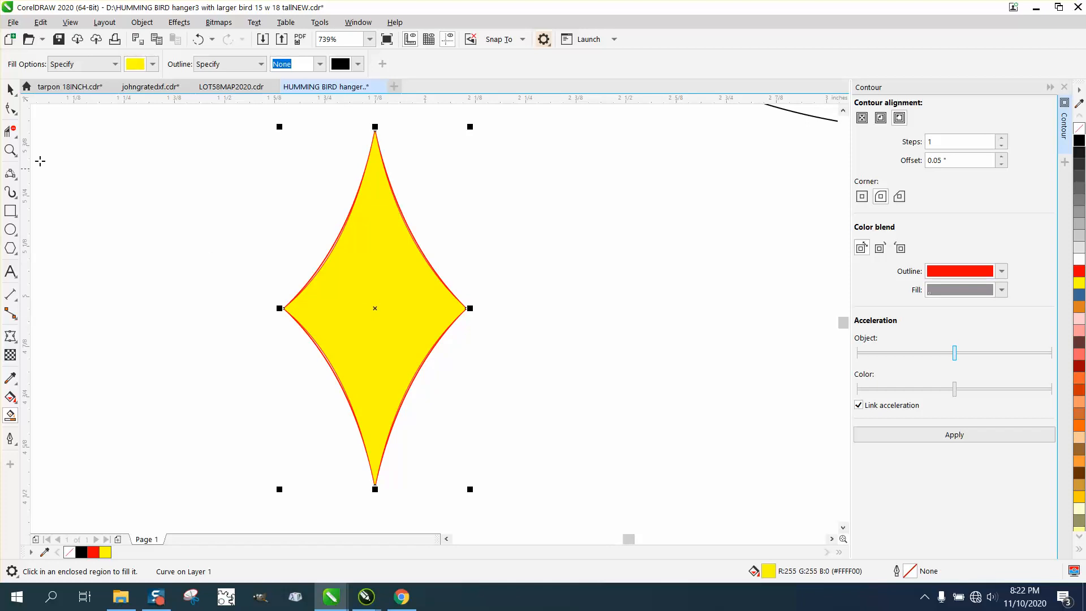
click(10, 89)
drag(376, 309, 584, 324)
click(1079, 136)
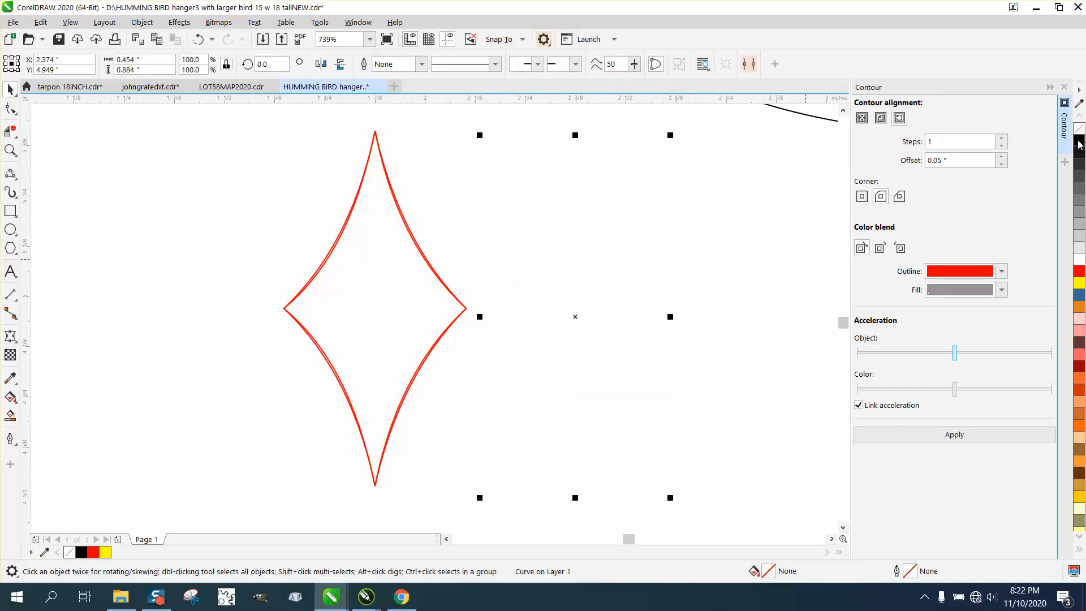
right_click(1079, 142)
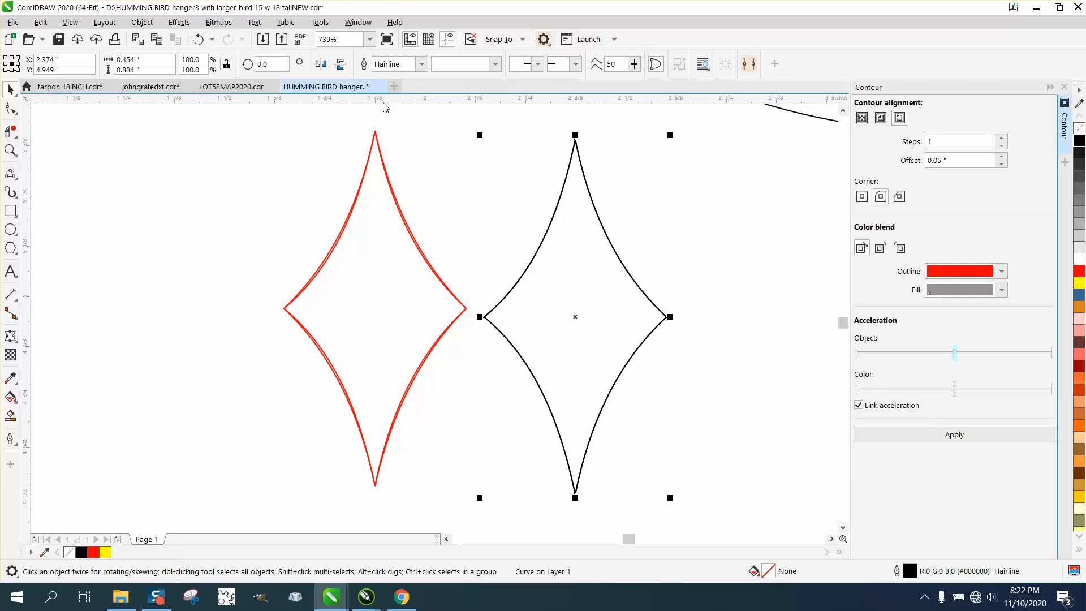
Overlay a copy of the black star mirrored both ways, and smart-fill the overlapping area yellow.
click(324, 63)
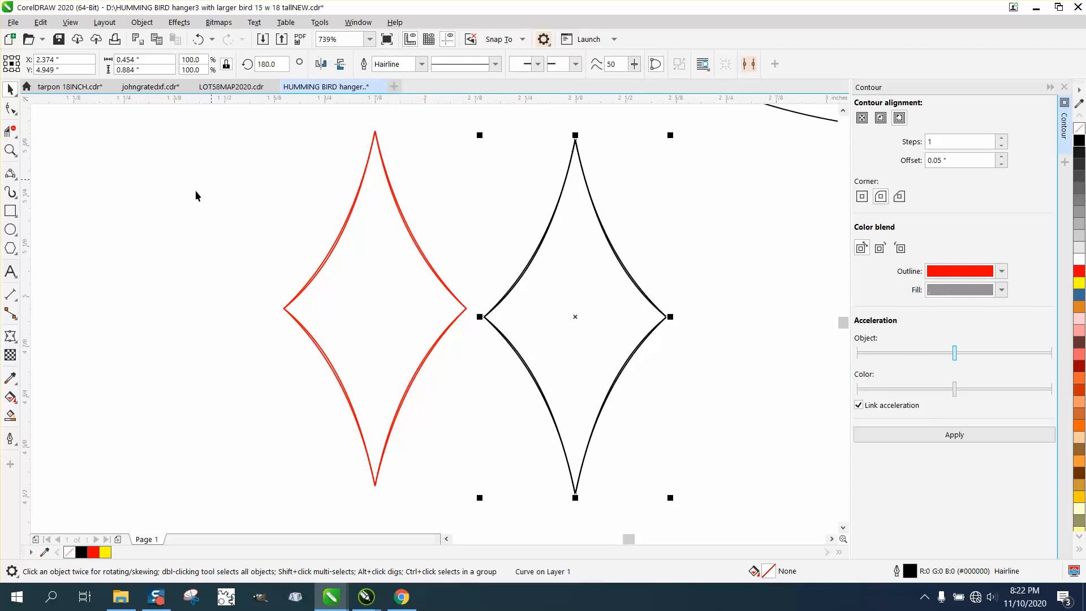
click(10, 416)
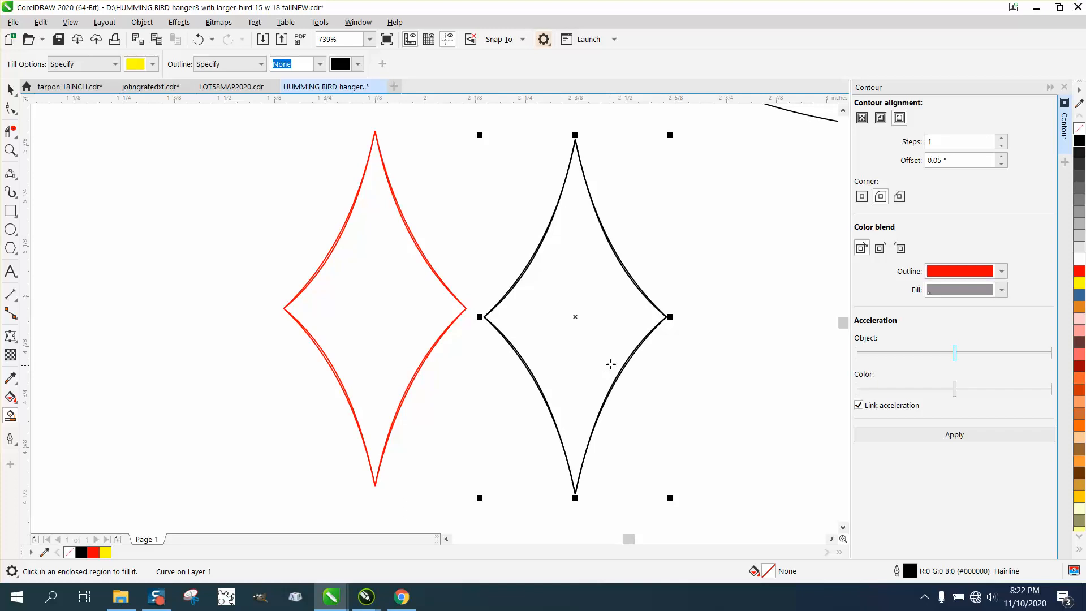
click(594, 329)
scroll(417, 253, down, 2)
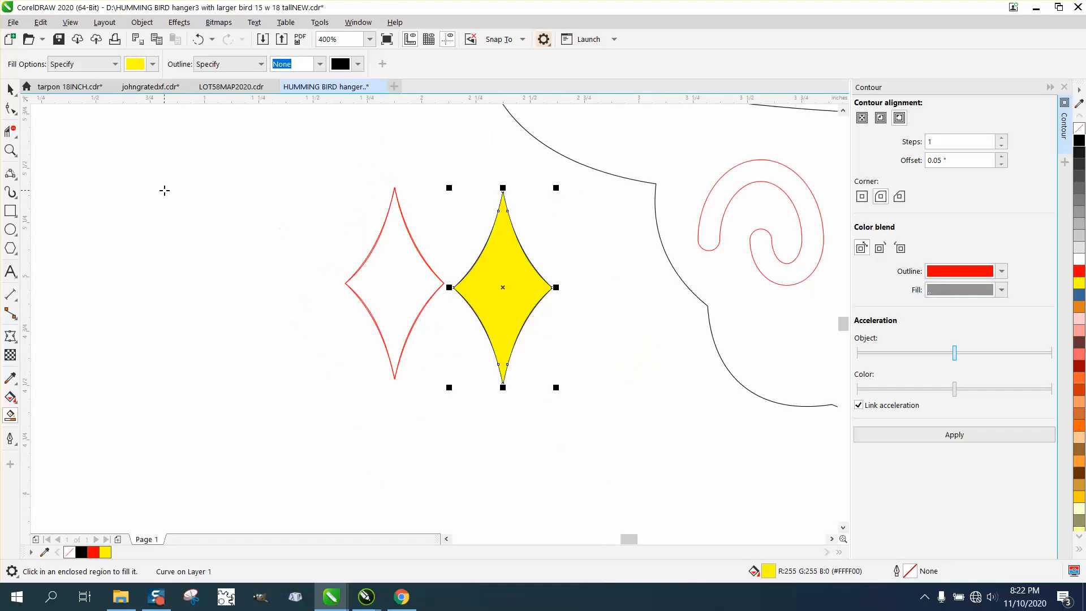
Move the yellow star off the black ones, remove its fill, and give it a red hairline outline.
click(10, 90)
drag(506, 291, 605, 321)
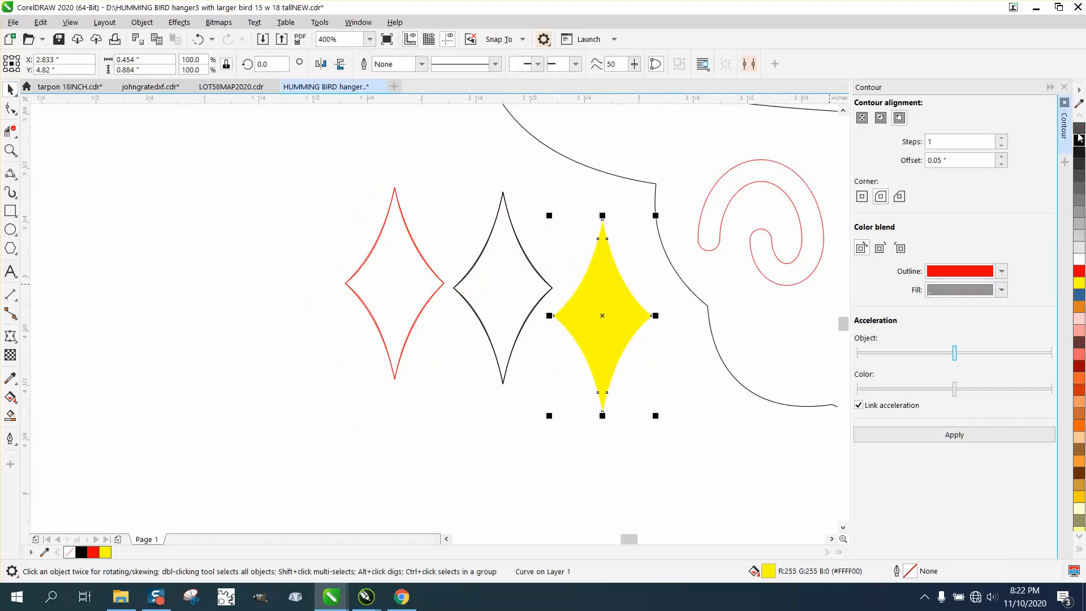
click(1079, 129)
right_click(1079, 282)
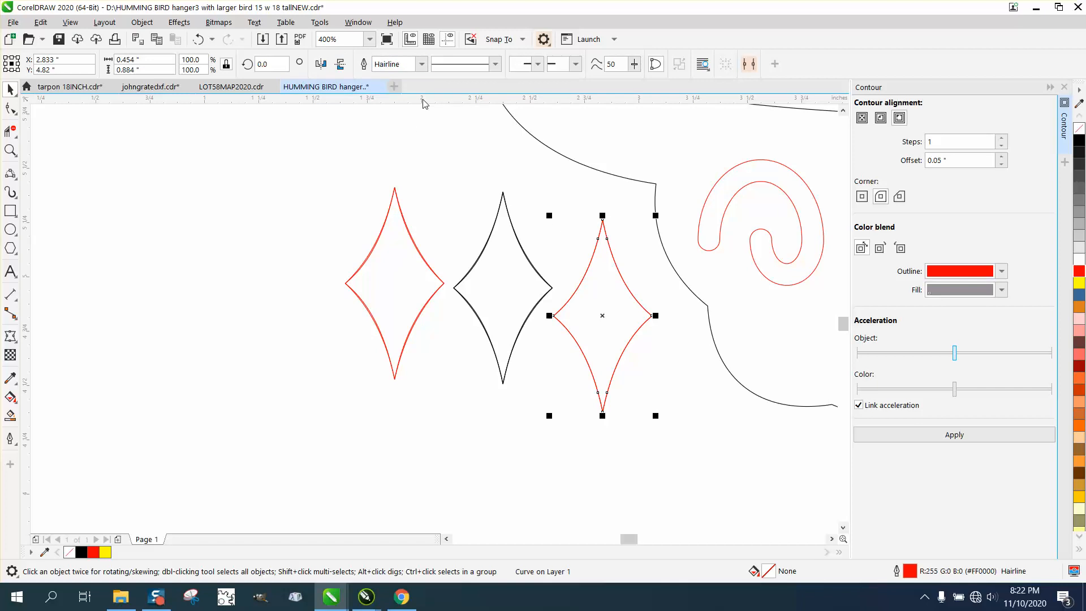
key(Escape)
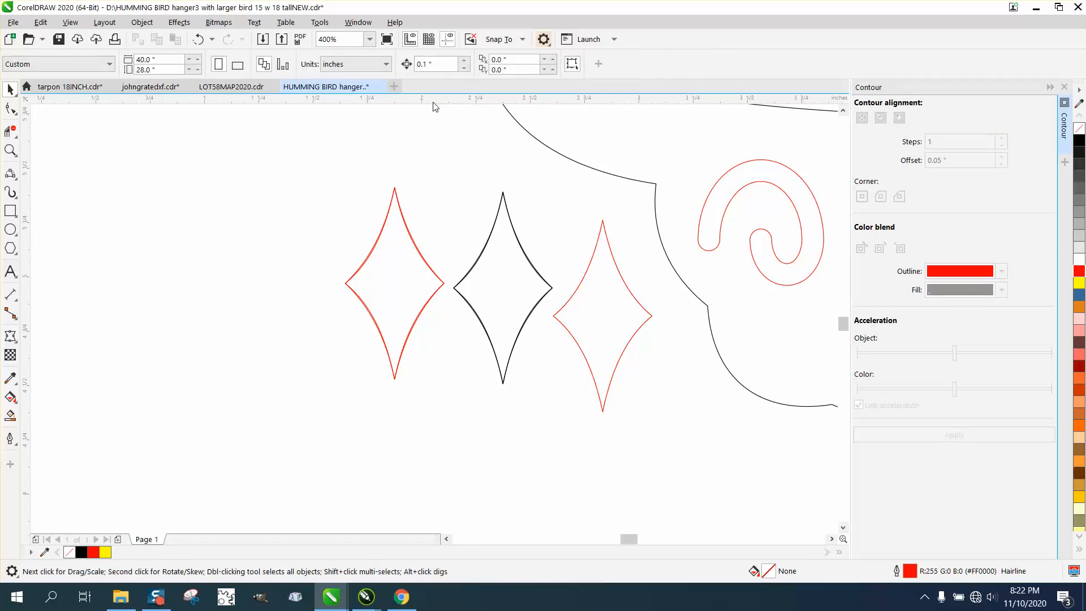
Center the symmetrical red star on the page and move it straight down to about Y 4.65 inches, below the scrolls.
scroll(433, 107, down, 2)
click(497, 214)
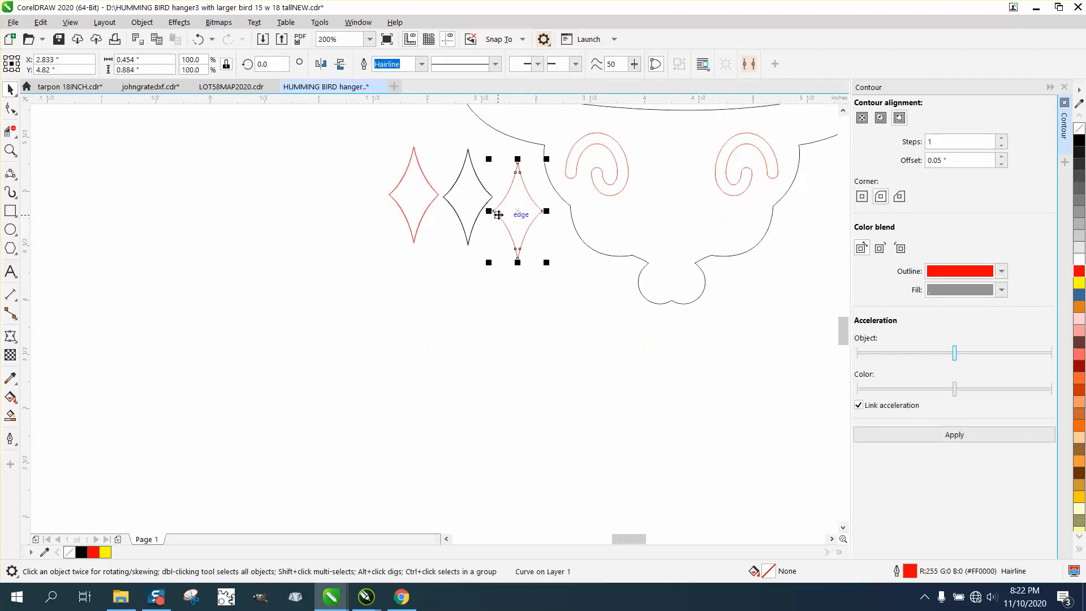
key(p)
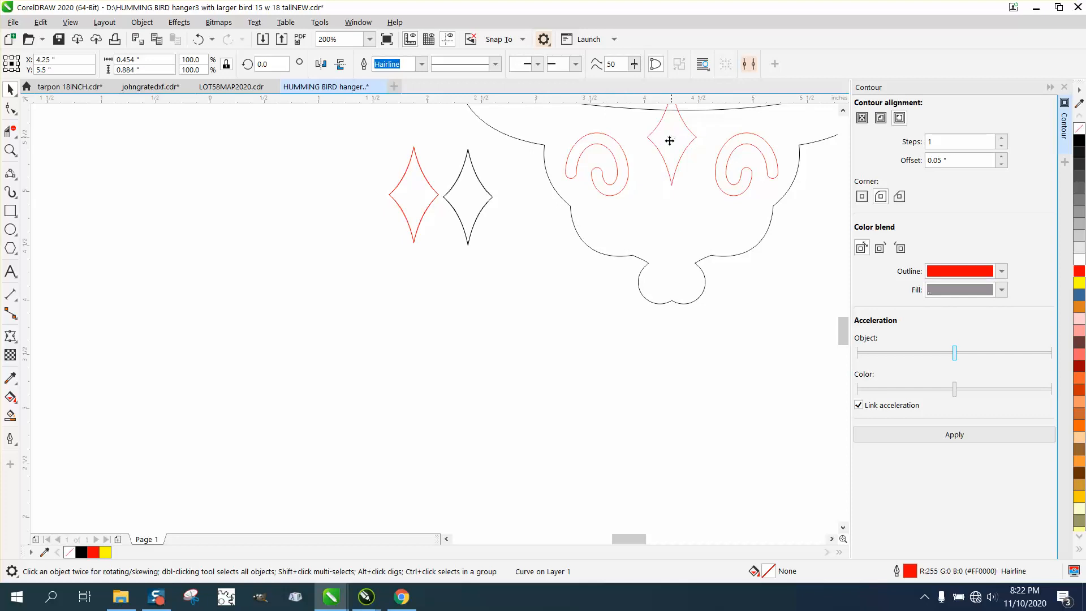
drag(670, 138, 672, 235)
click(714, 266)
Add a copy of the star scaled to about a third of its size, centered between the tops of the scrolls.
click(686, 228)
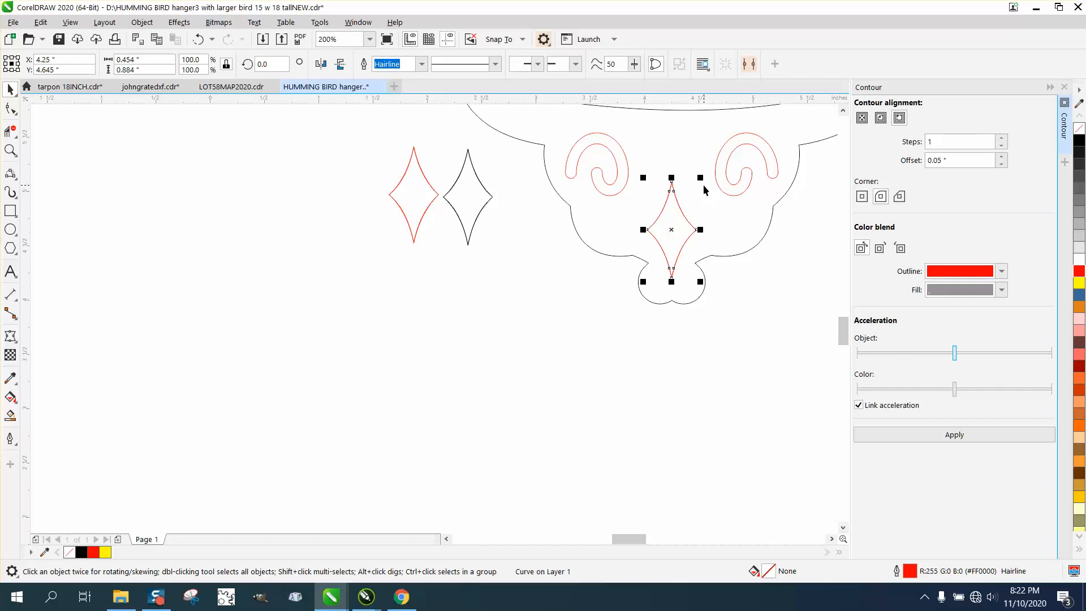
drag(702, 179, 671, 144)
click(552, 319)
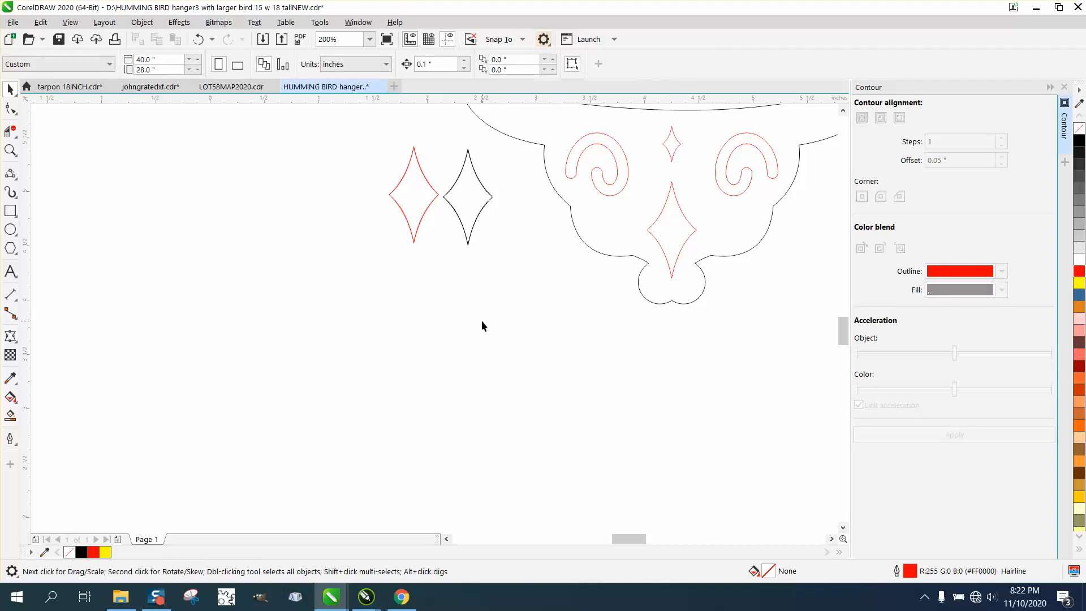
Delete the leftover red and black construction stars and the red outlined name beside the pendant.
scroll(480, 324, down, 2)
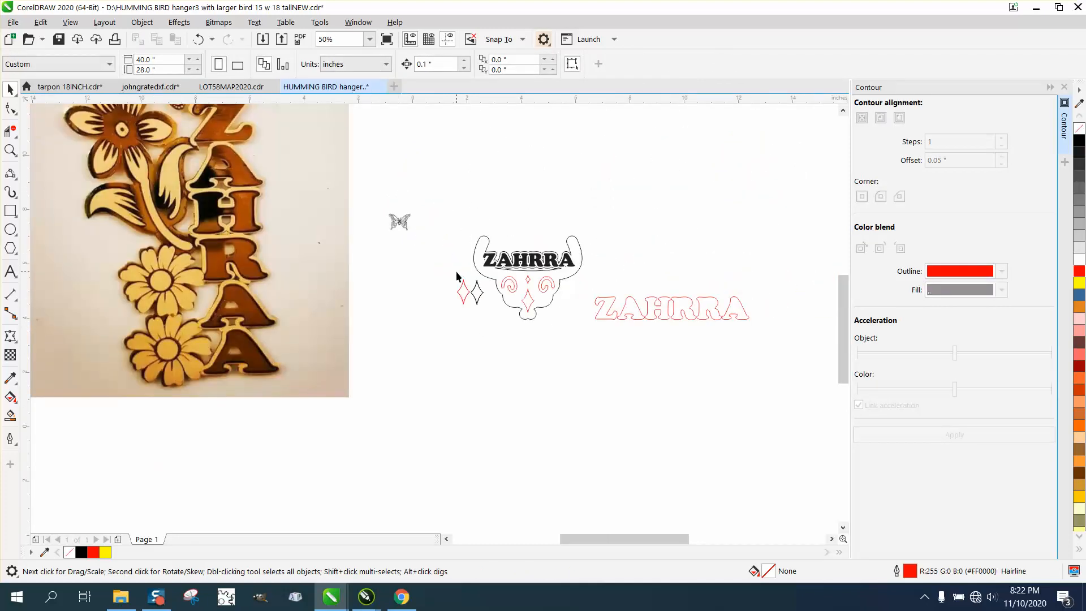
click(487, 307)
key(Delete)
drag(799, 326, 799, 327)
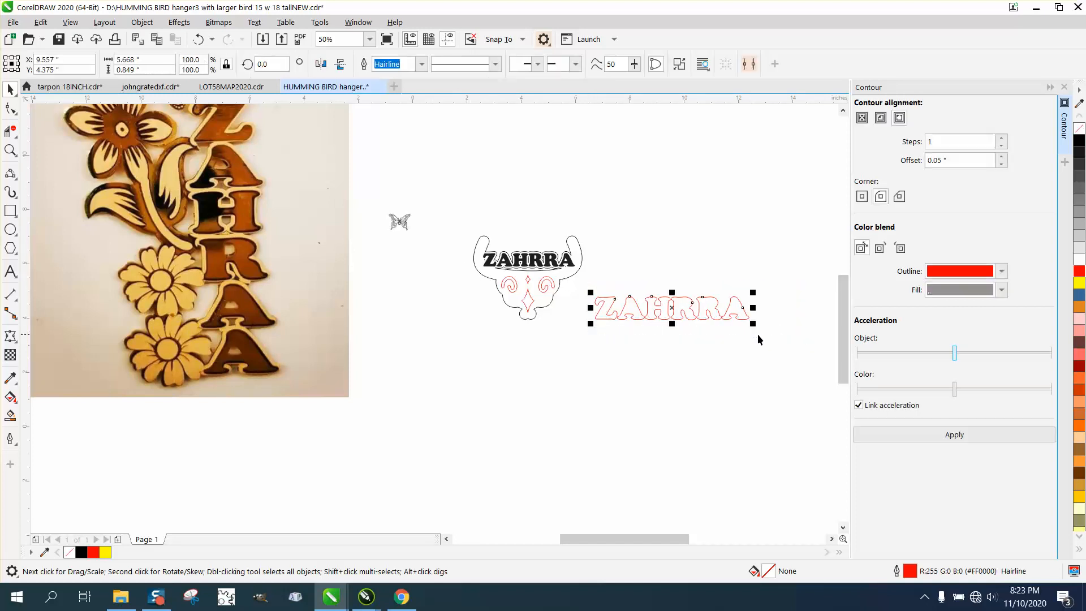
key(Delete)
Compare the pendant drawing with the reference photo, examining the photo's butterflies and decorative cutouts.
key(z)
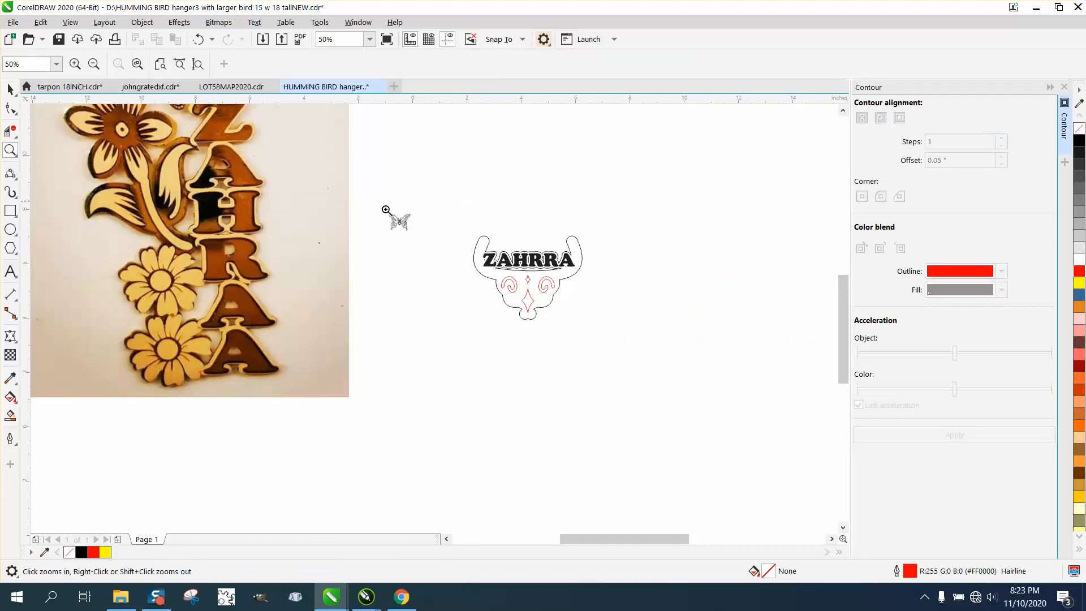
drag(387, 211, 673, 355)
scroll(523, 332, down, 5)
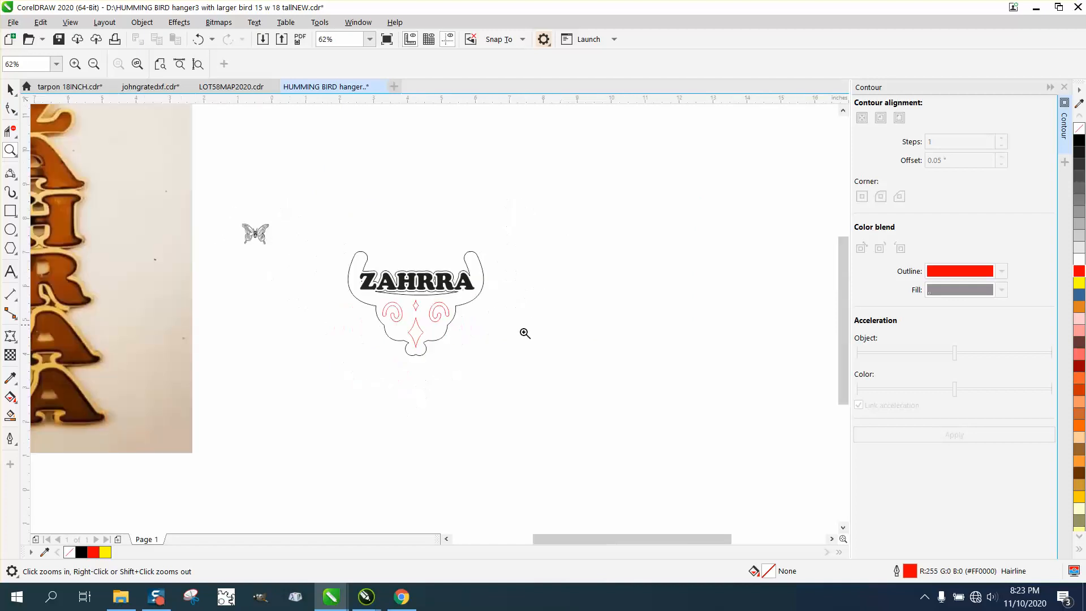
drag(758, 332, 681, 286)
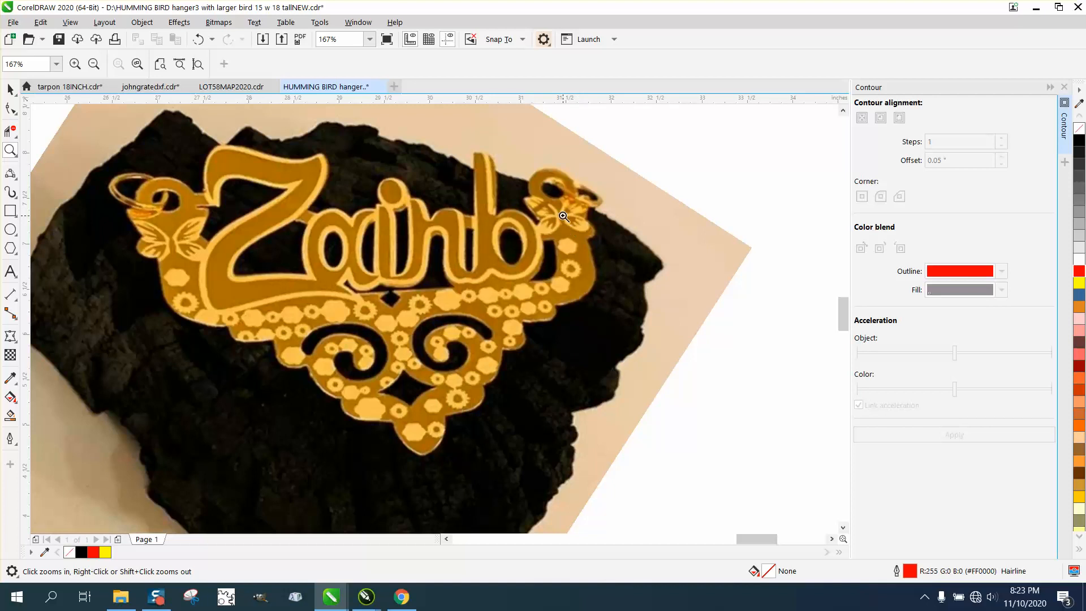
scroll(578, 231, down, 2)
scroll(581, 244, down, 3)
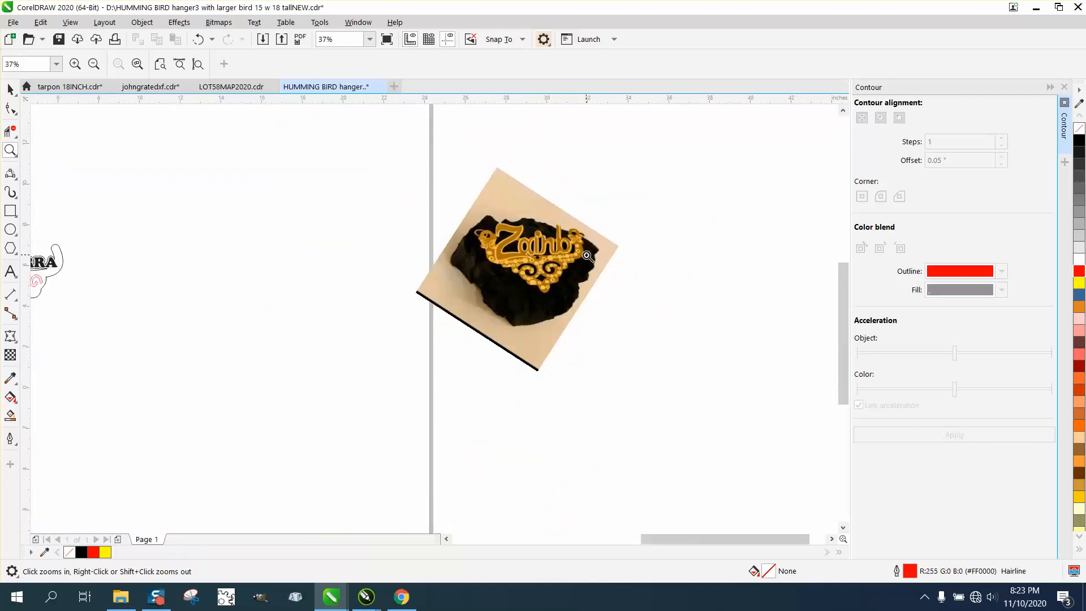
scroll(554, 251, up, 6)
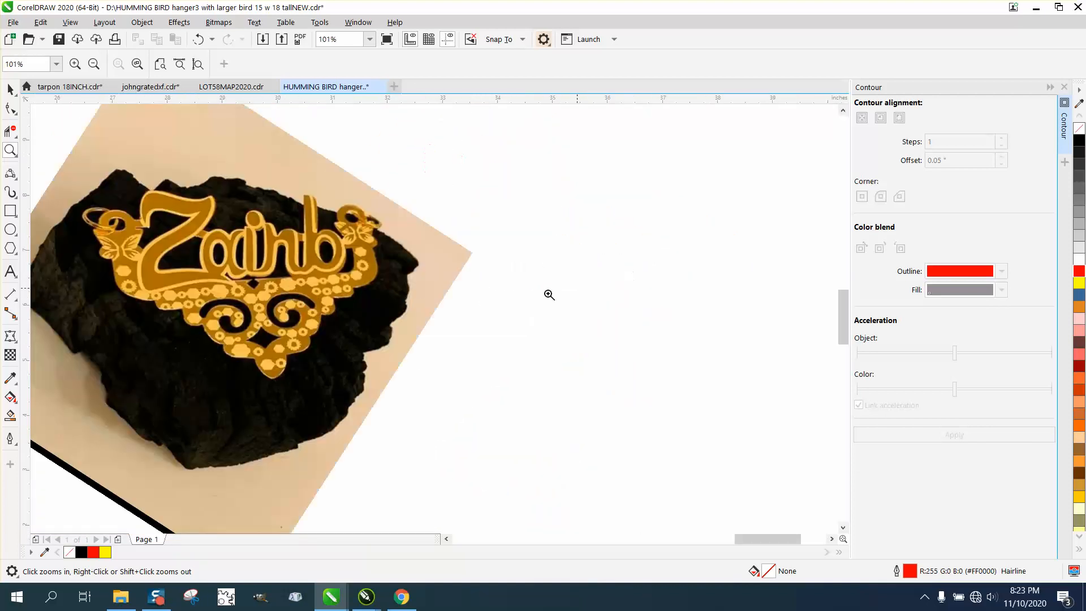
Move the grouped black butterfly closer to the pendant, to about X 0.52, Y 6.43 inches, beside its left arm.
scroll(369, 297, down, 1)
scroll(369, 297, down, 5)
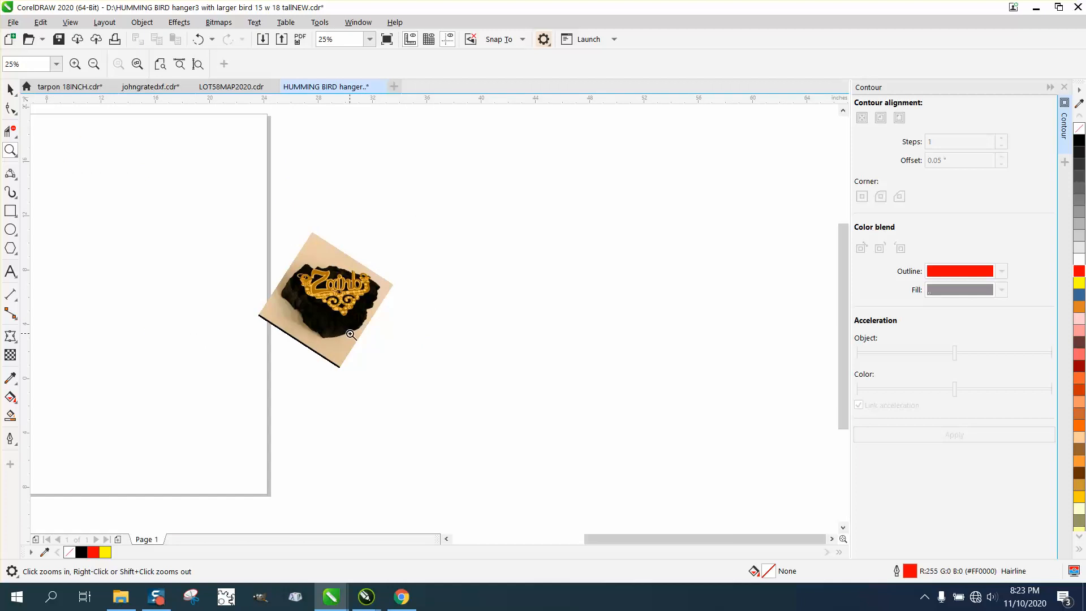
scroll(150, 306, up, 4)
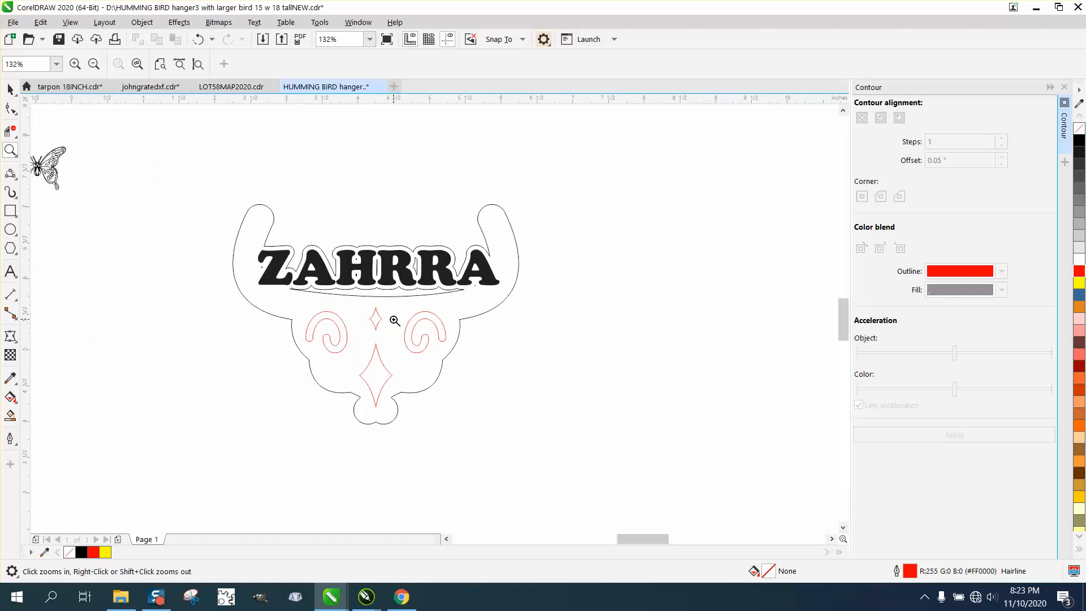
scroll(422, 353, down, 2)
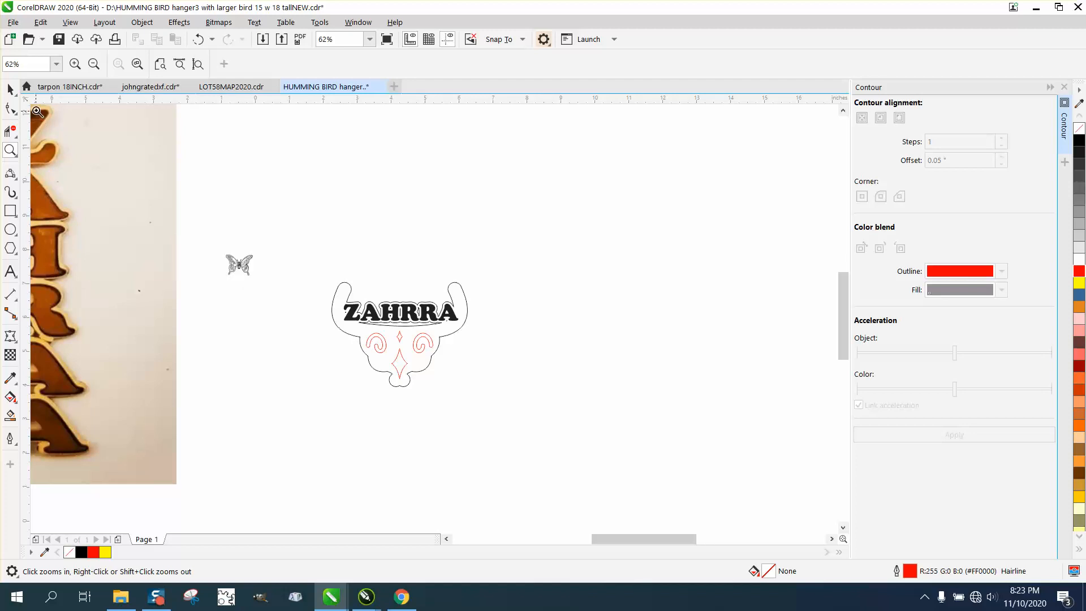
click(11, 88)
drag(240, 266, 269, 298)
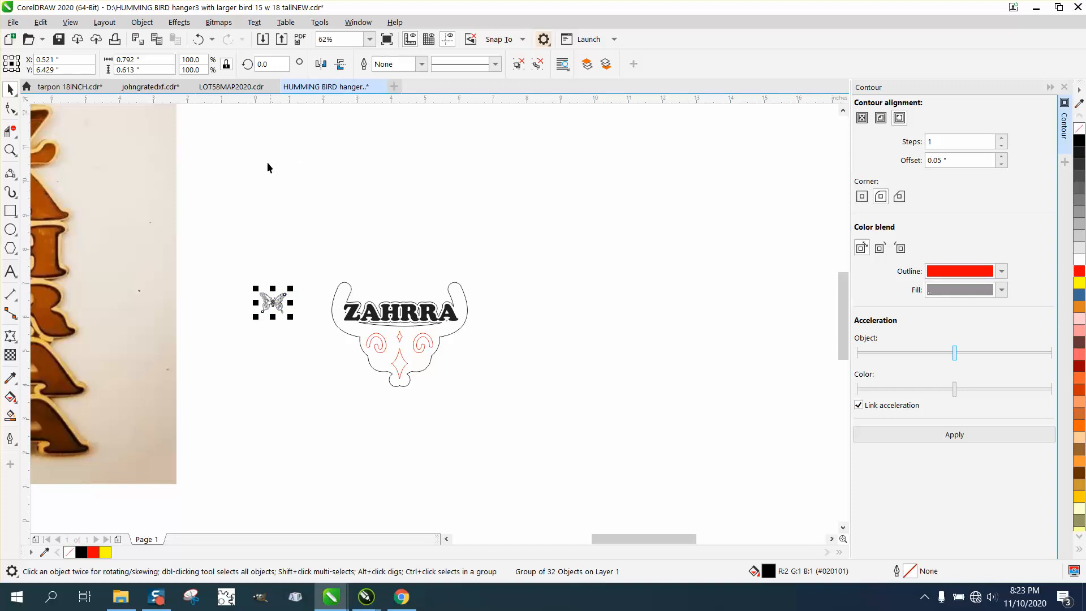
Ungroup the black butterfly and create a boundary outline around all of its pieces.
drag(308, 336, 308, 336)
click(142, 22)
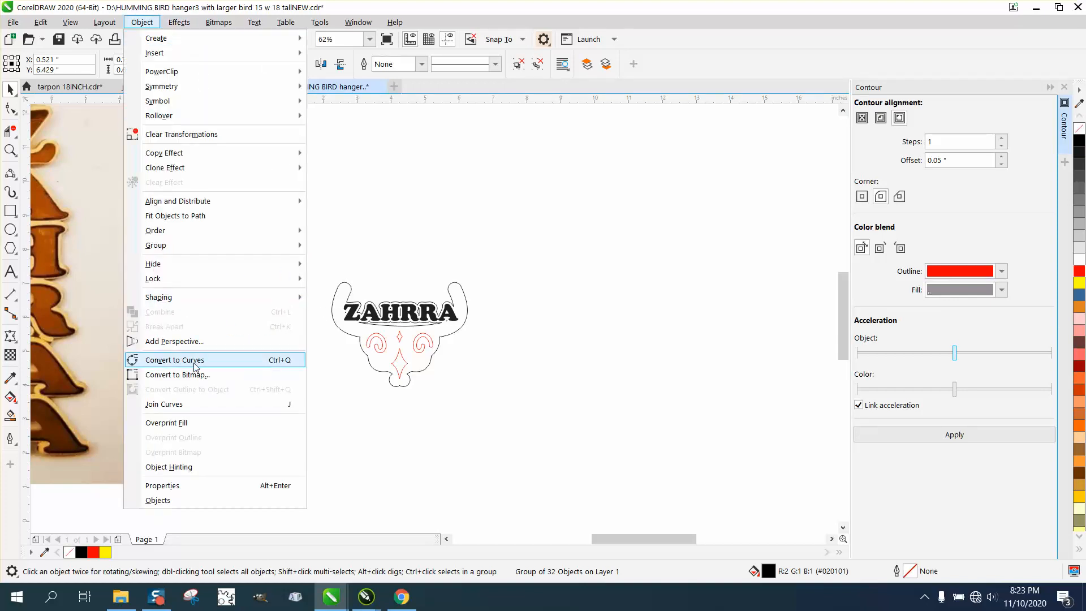
mouse_move(175, 245)
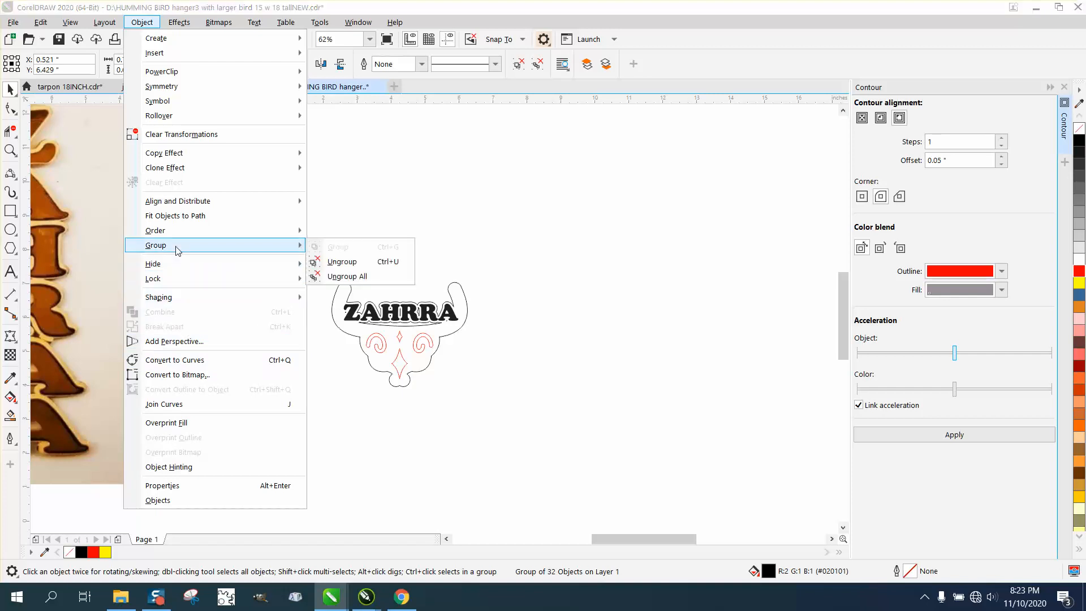
click(318, 261)
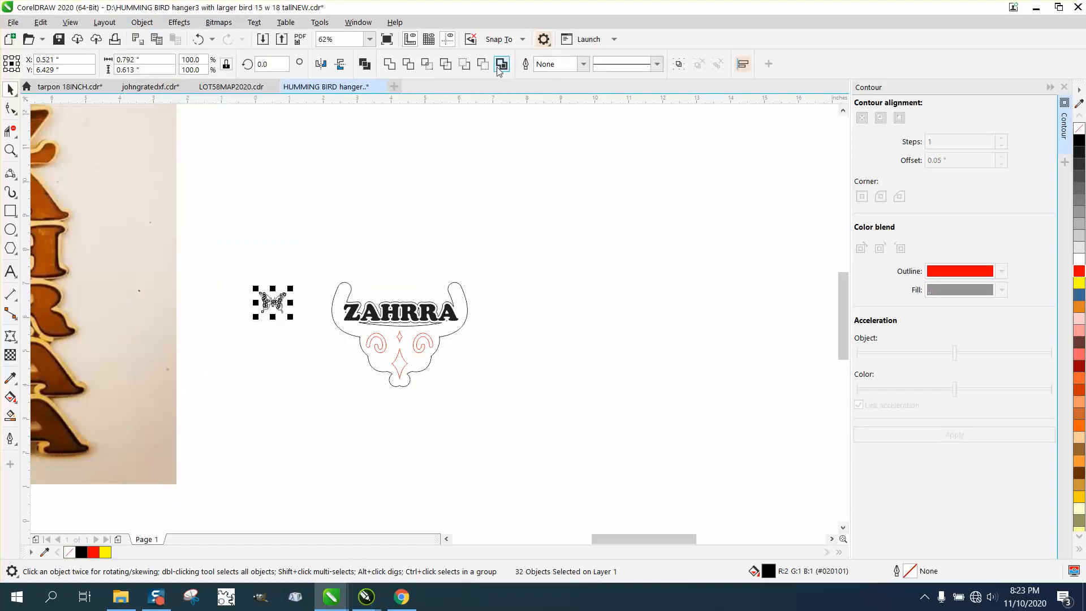
key(ctrl+l)
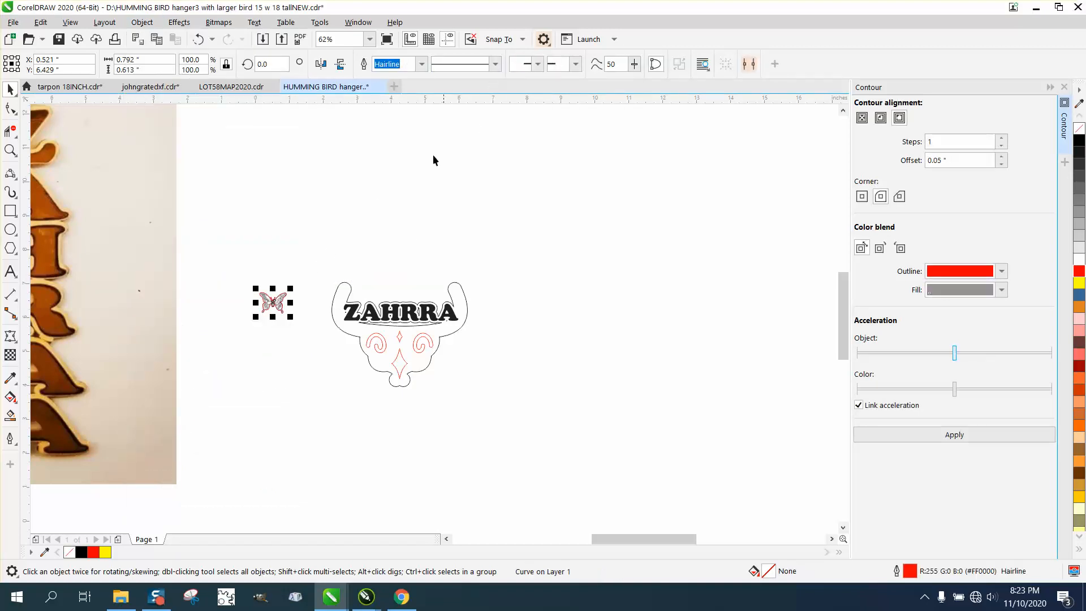
Move the butterfly's boundary outline straight up to about Y 7.53 inches, clear of the black butterfly.
key(Up)
key(Up)
key(Up)
key(Up)
key(Up)
key(Up)
key(Up)
key(Up)
key(Up)
key(Up)
key(Up)
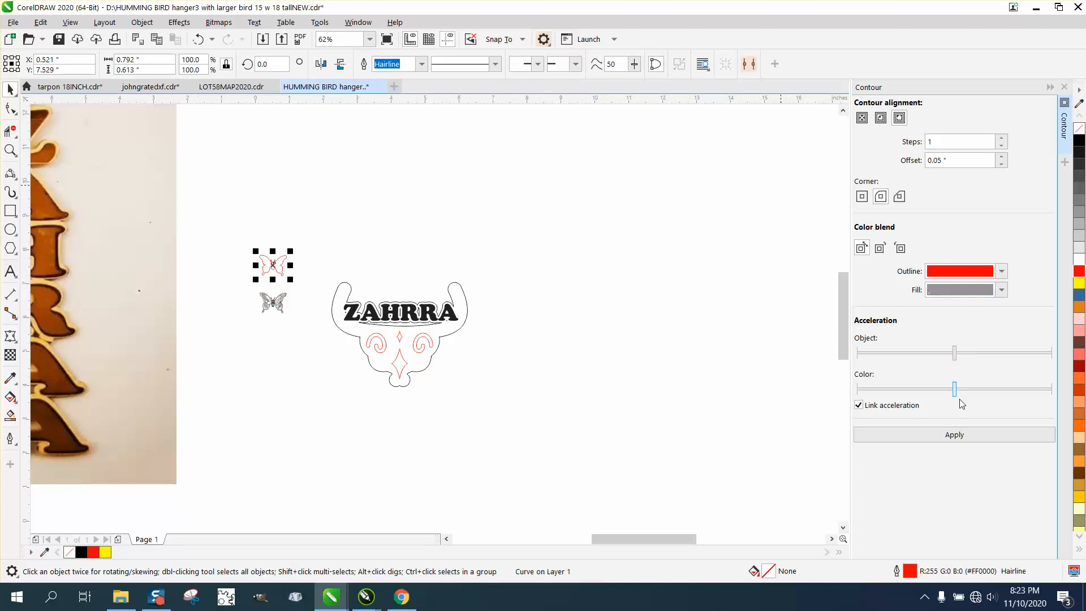
Apply a one-step 0.05-inch outside contour to the butterfly boundary and break the contour apart.
click(954, 437)
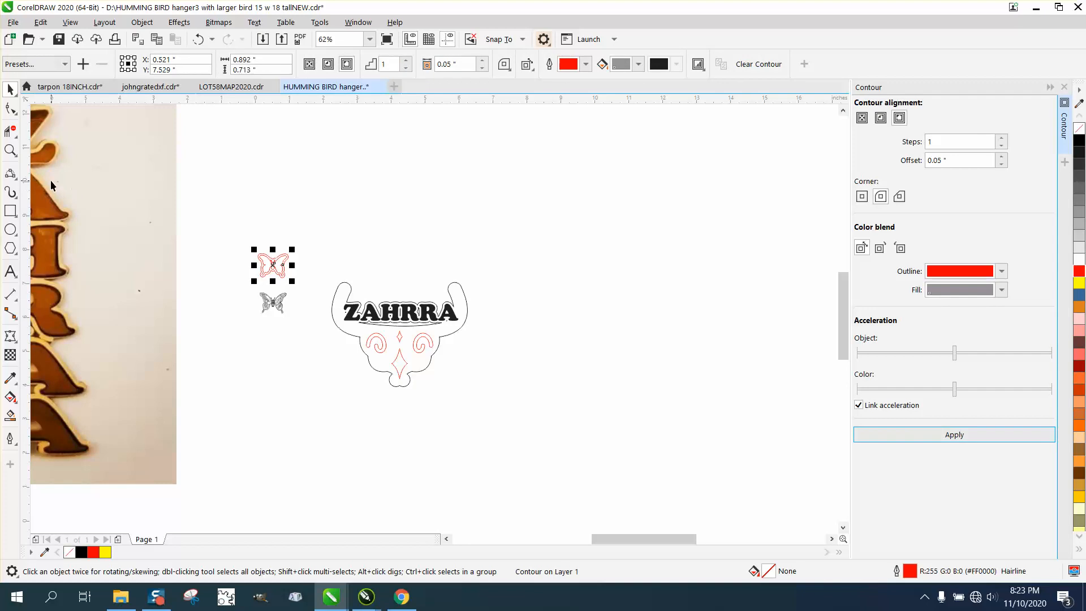
click(142, 22)
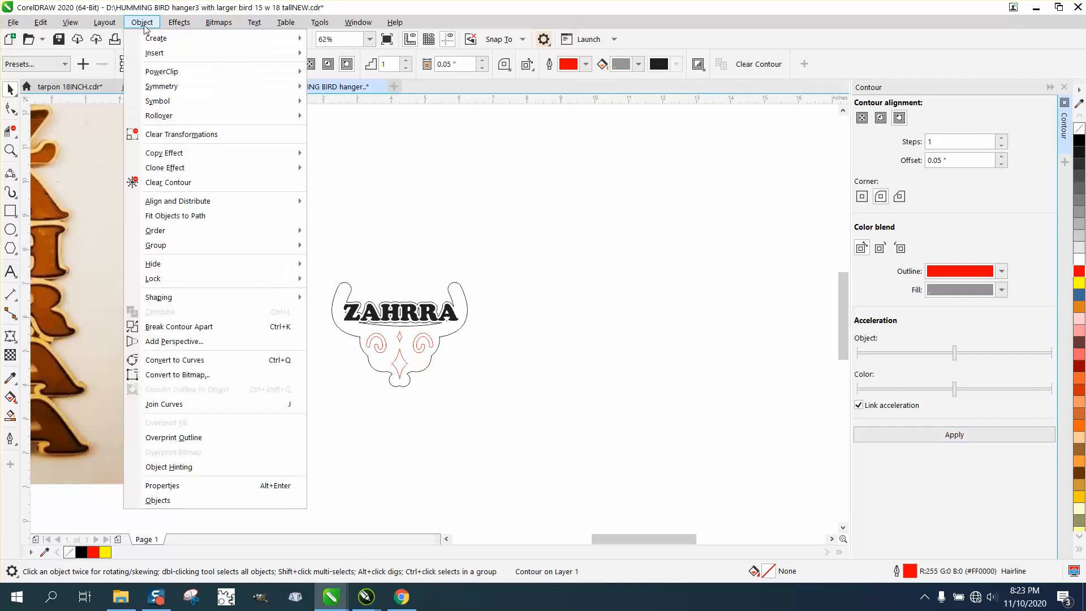
click(199, 328)
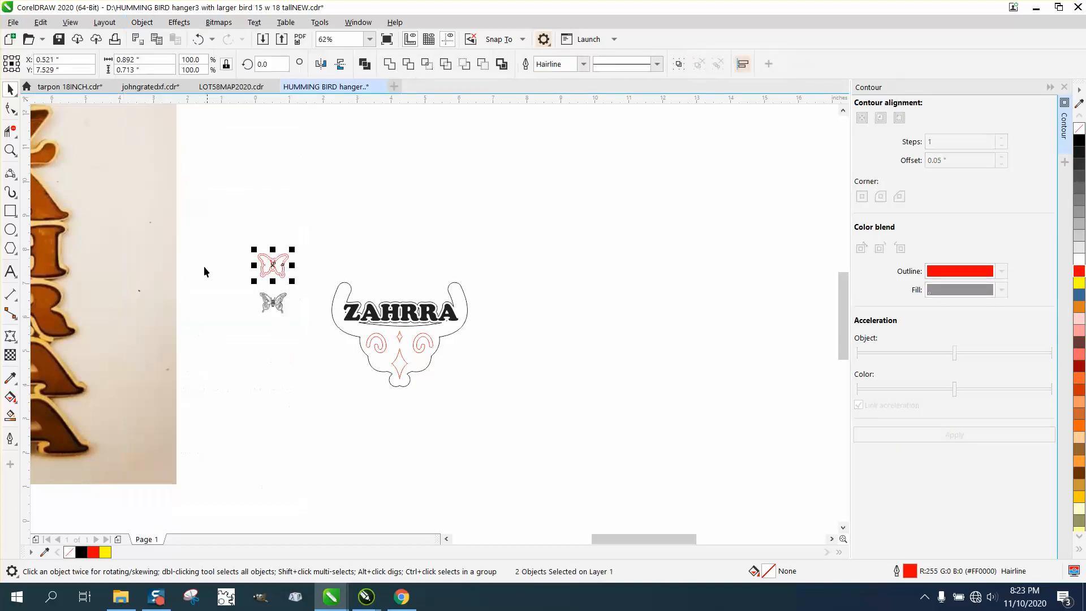
Move the inner butterfly boundary straight up to about Y 8.83 inches, out of the larger contour outline.
click(212, 177)
click(278, 270)
key(Up)
key(Up)
key(Up)
key(Up)
key(Up)
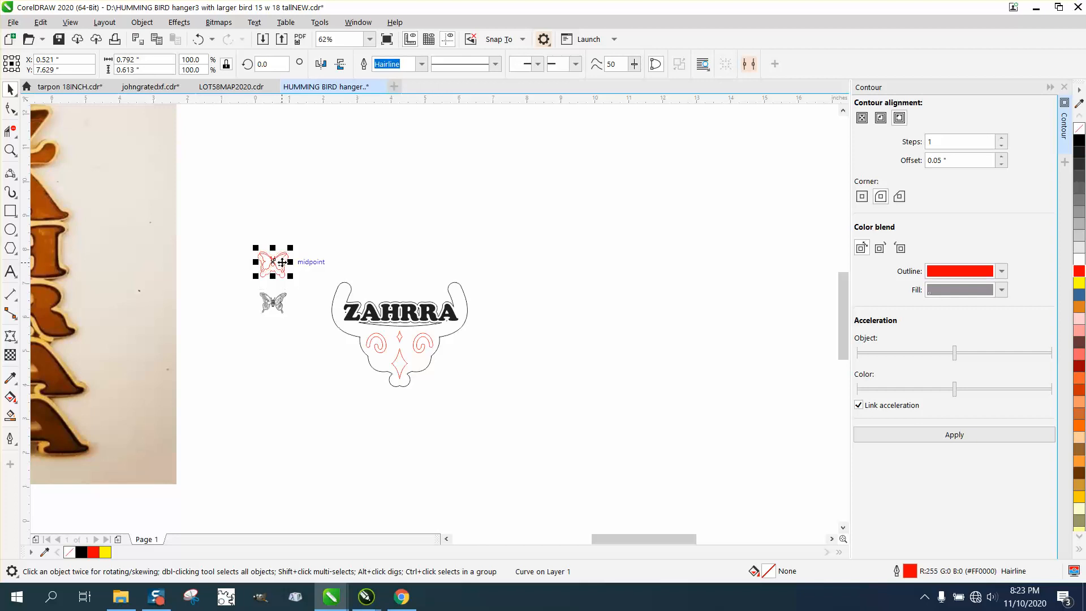
key(Up)
key(Up)
key(Up)
key(Up)
key(Up)
key(Up)
key(Up)
key(Up)
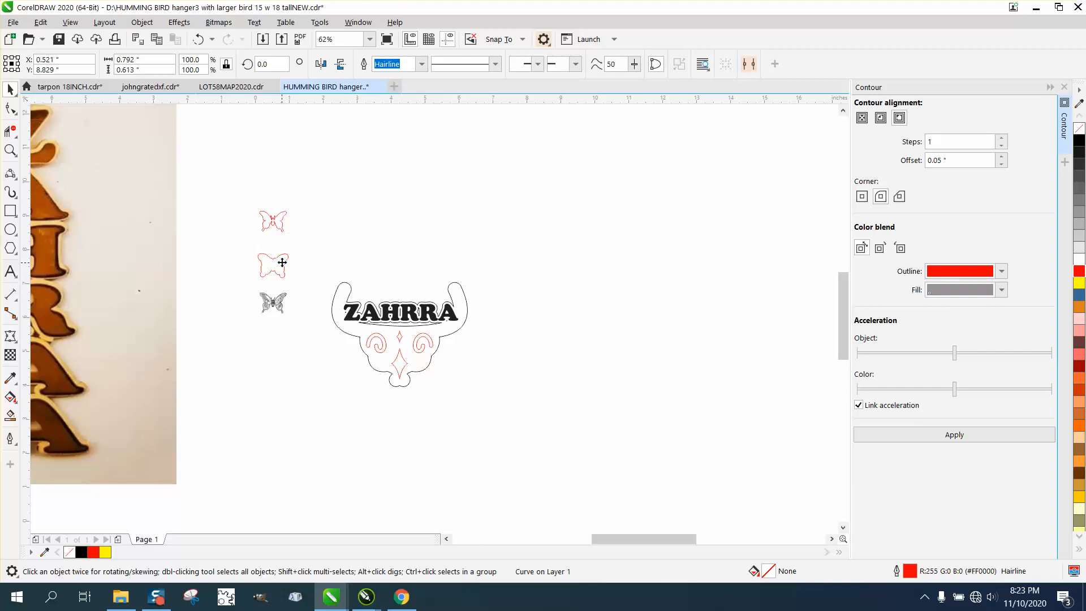
Center the larger contour outline on the black butterfly at Y 6.429 inches, and place both on the pendant's left arm.
click(282, 262)
key(Down)
key(Down)
key(Down)
key(Down)
key(Down)
key(Down)
key(Down)
key(Down)
key(Down)
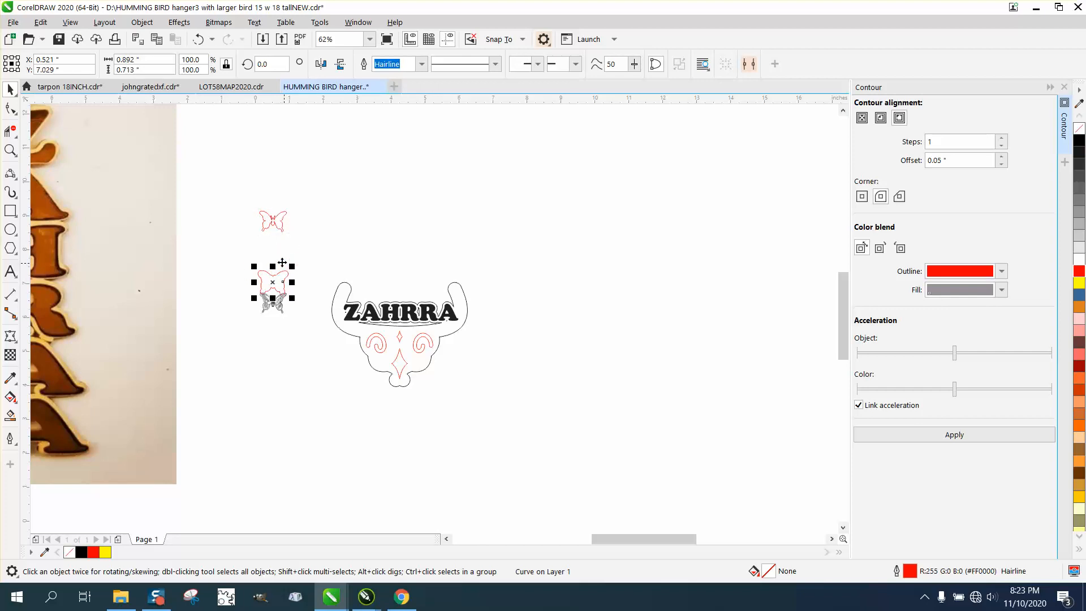
key(Down)
key(Down)
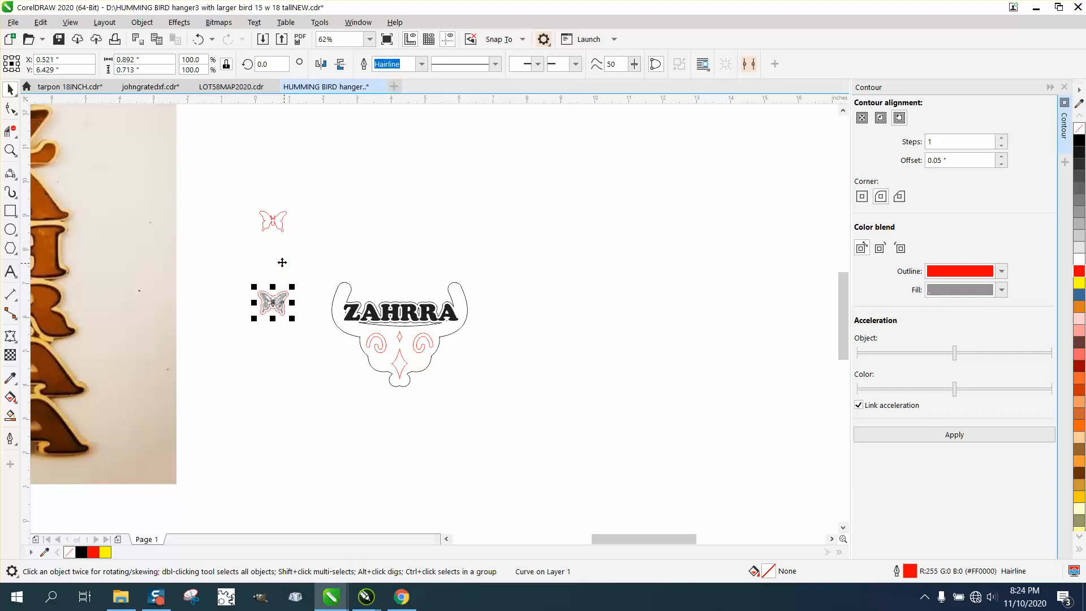
drag(312, 324, 327, 306)
click(483, 368)
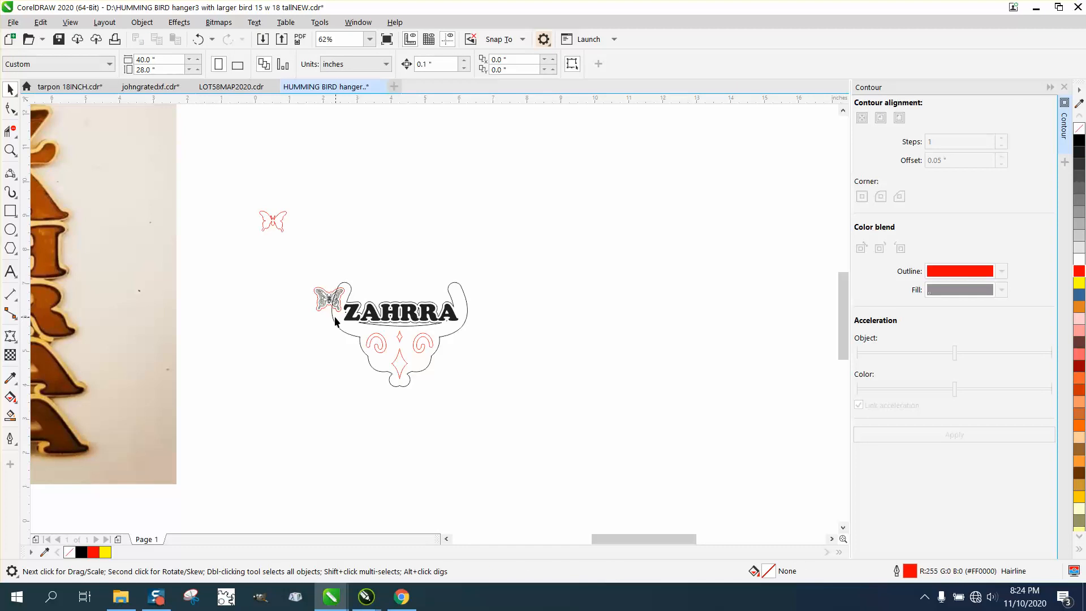
click(354, 306)
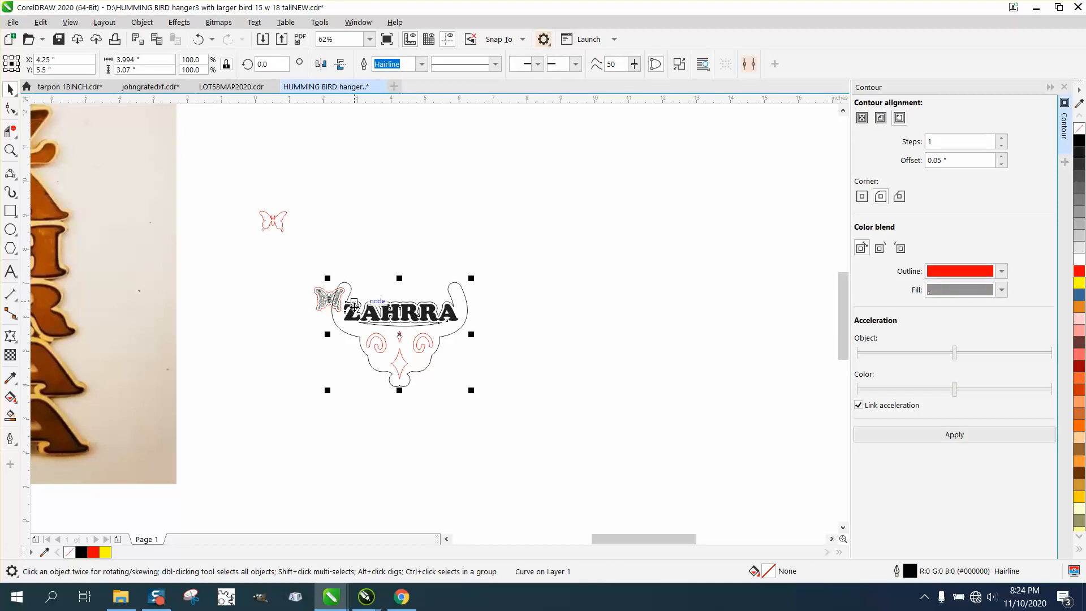
key(Down)
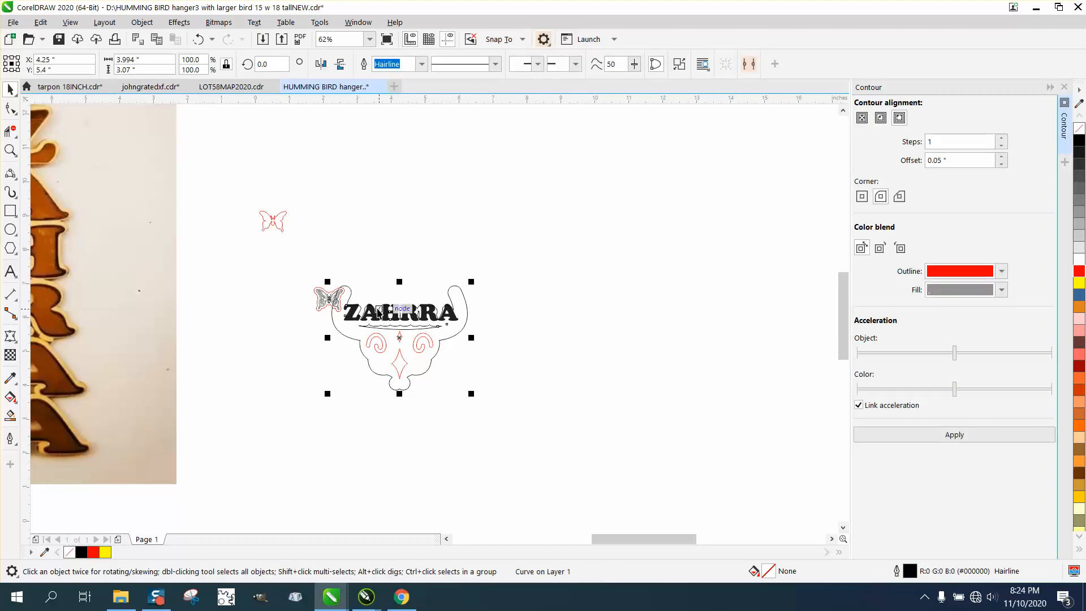
key(Up)
click(402, 257)
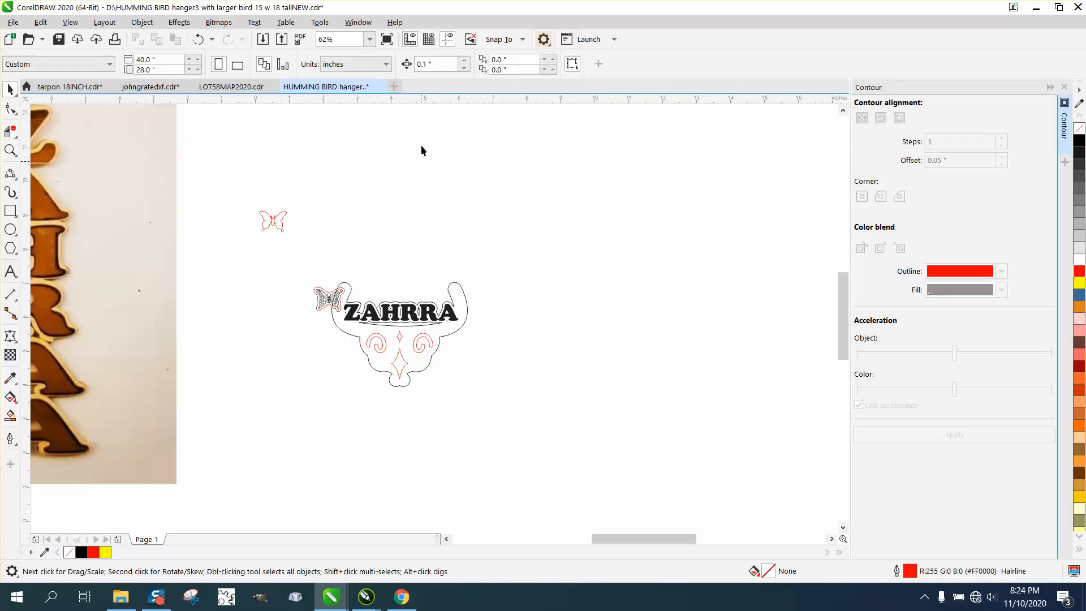
Set the nudge distance to 0.3 inches and move the name's first R straight up to about Y 7.35 inches.
text(.3)
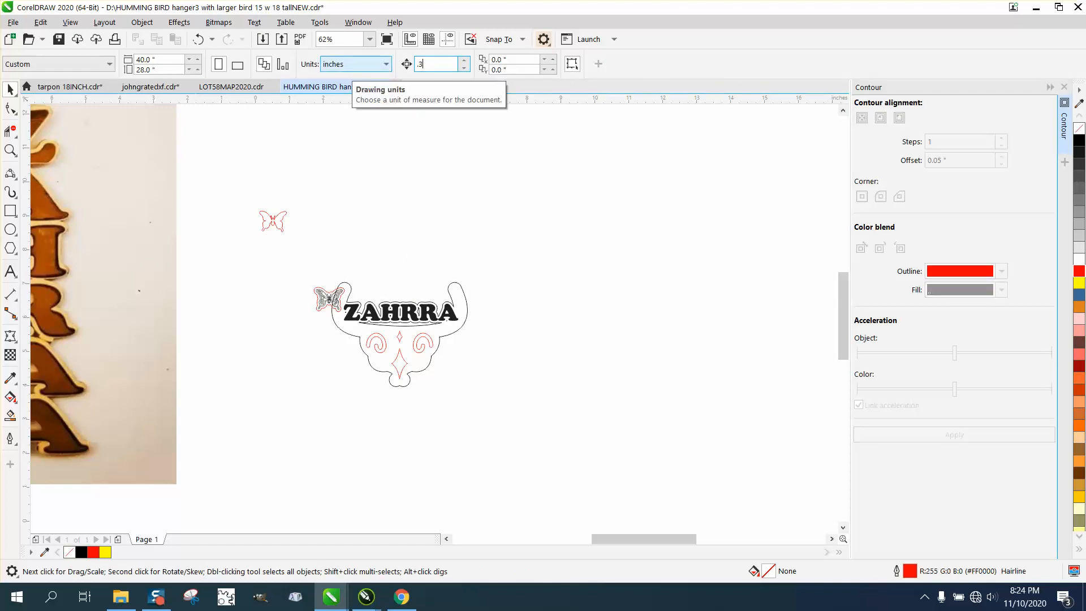
click(411, 317)
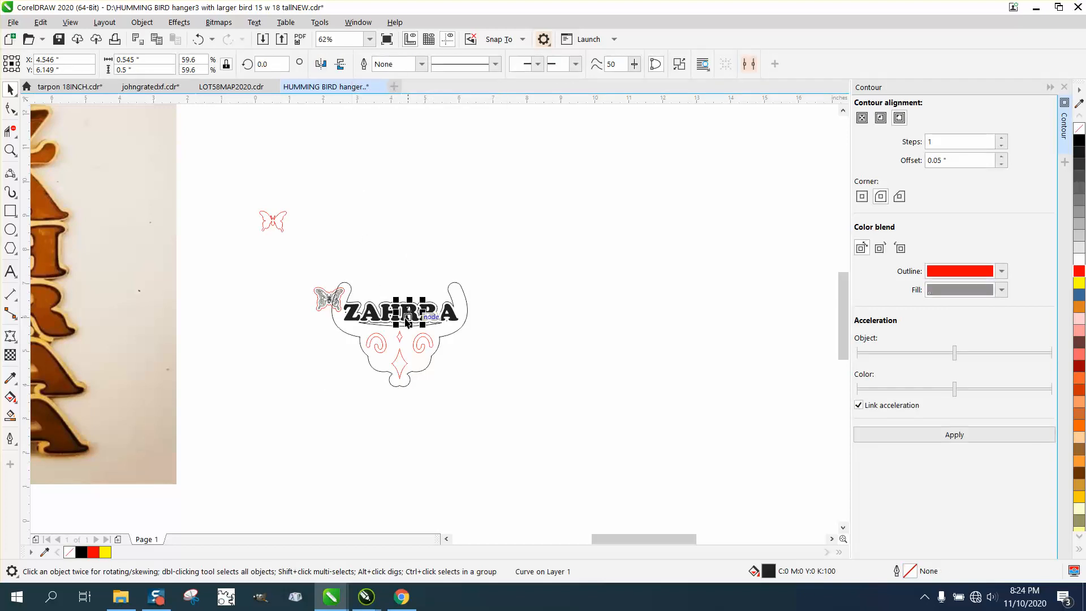
key(Up)
key(Up)
key(Up)
key(Up)
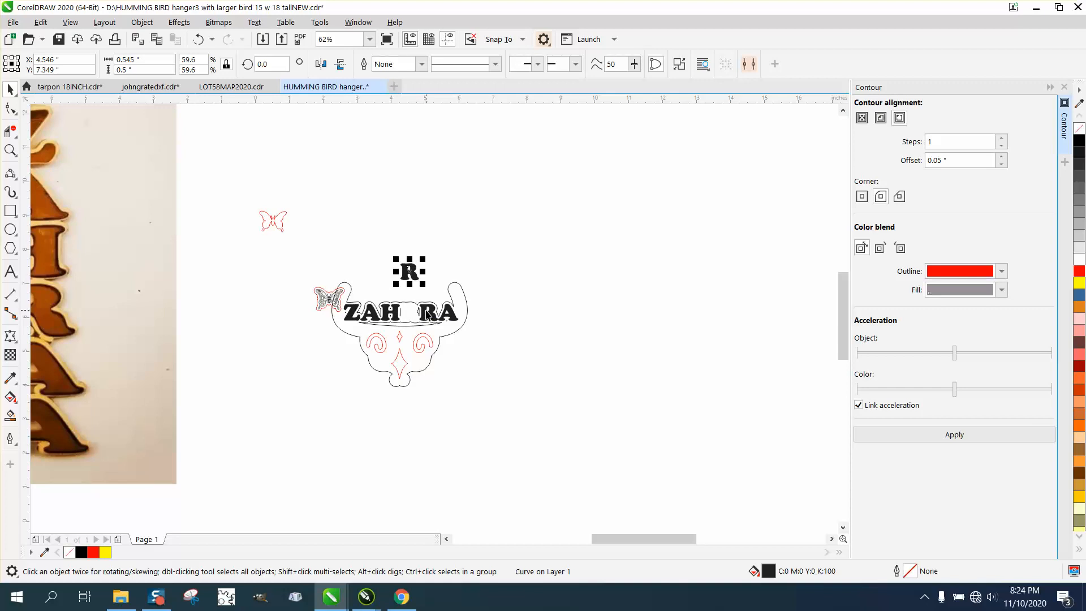
Move the name's second R up level with the first, and undo the accidental shift of the pendant outline.
click(429, 311)
key(Up)
key(Up)
key(Up)
key(Up)
click(429, 306)
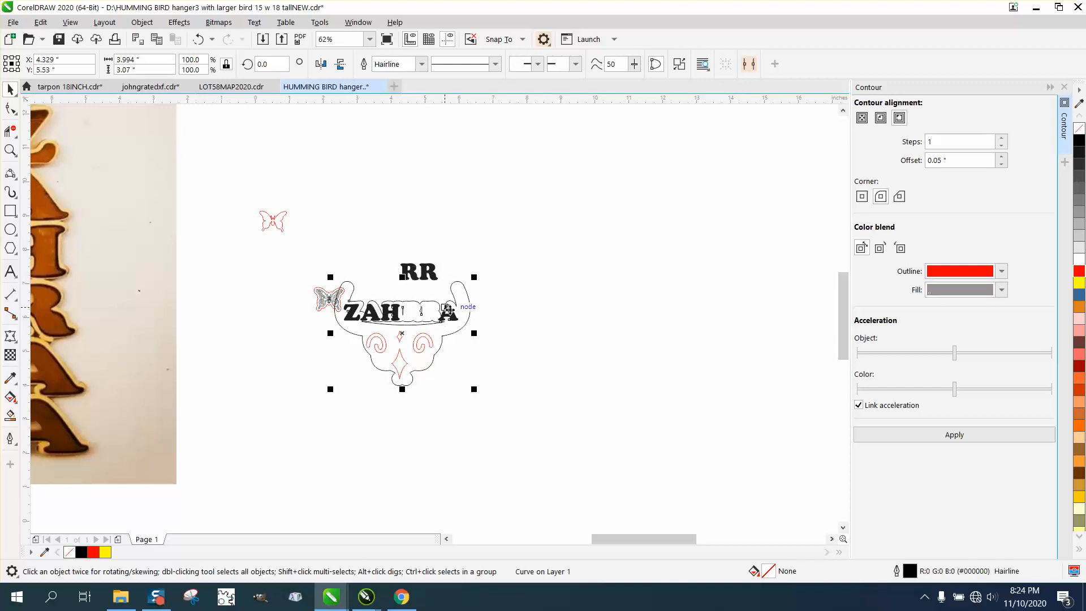
click(199, 39)
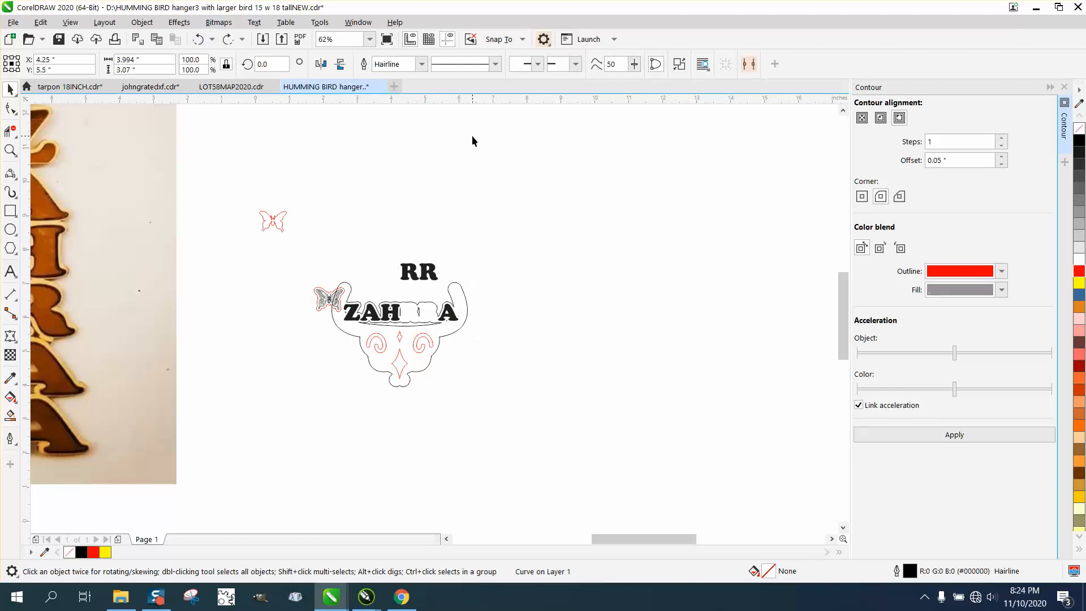
Move the name's final A straight up in line with the two raised R letters.
click(449, 314)
key(Up)
key(Up)
key(Up)
key(Up)
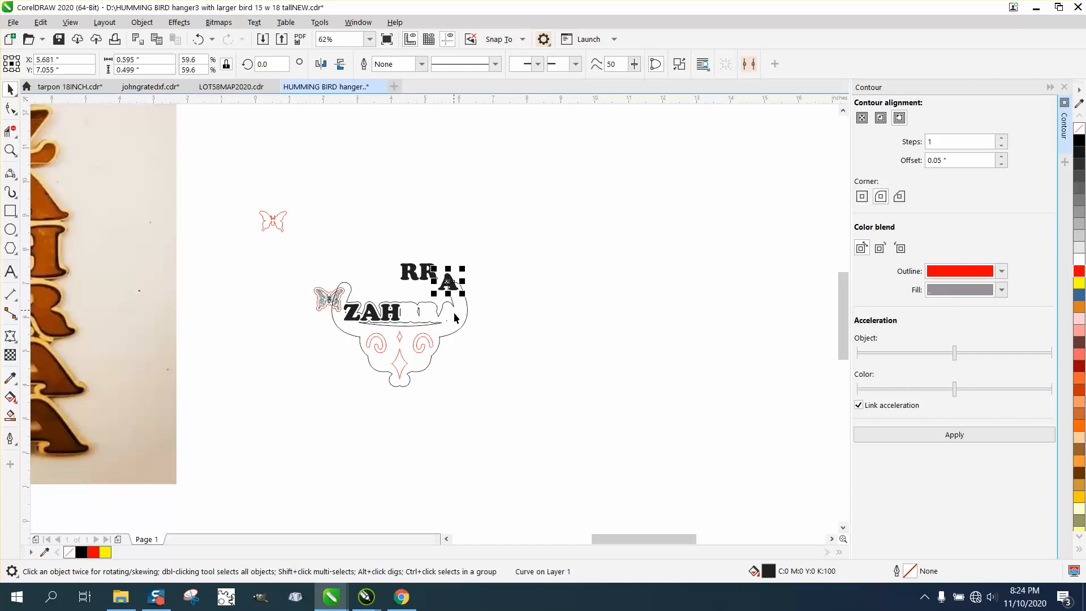
Move the pendant outline straight down to Y 2.8 inches, clear of the remaining letters and the decorations.
click(394, 318)
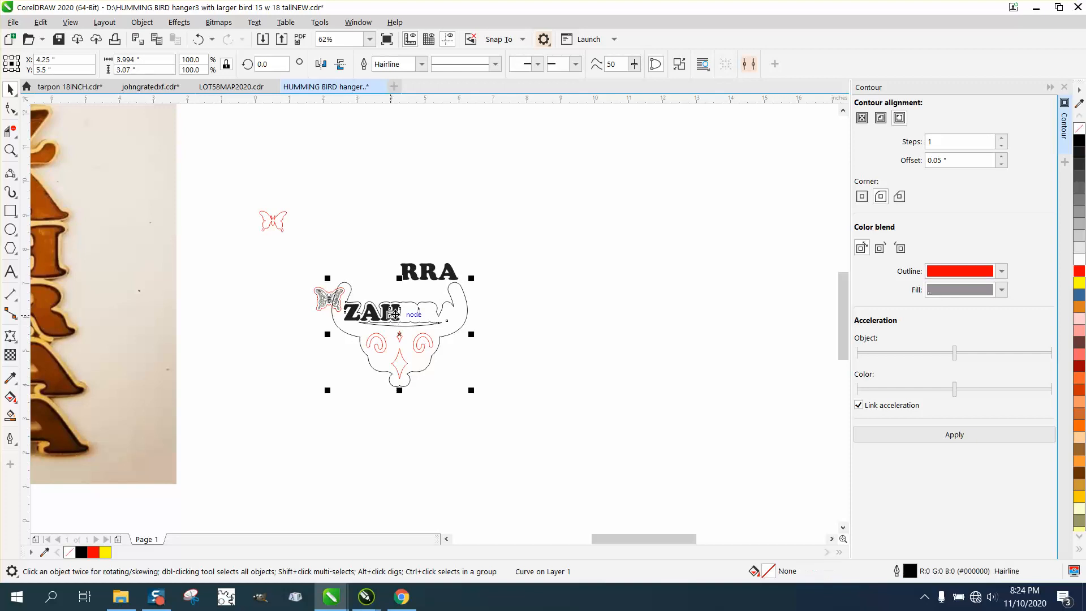
key(Up)
key(Up)
key(Up)
key(Down)
key(Down)
key(Down)
key(Down)
key(Down)
key(Down)
key(Down)
key(Down)
key(Down)
key(Down)
key(Down)
key(Down)
key(Down)
key(Down)
key(Down)
key(Down)
key(Down)
key(Down)
key(Down)
key(Down)
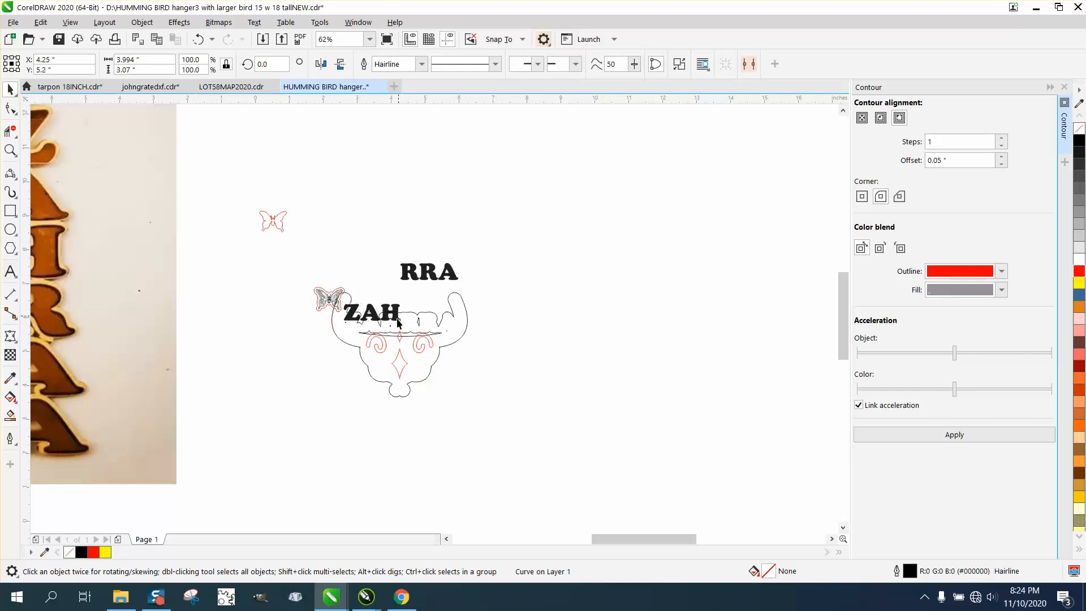
Move the name's first three letters together straight up to about Y 7.36 inches, in line with the raised letters.
drag(412, 296, 339, 322)
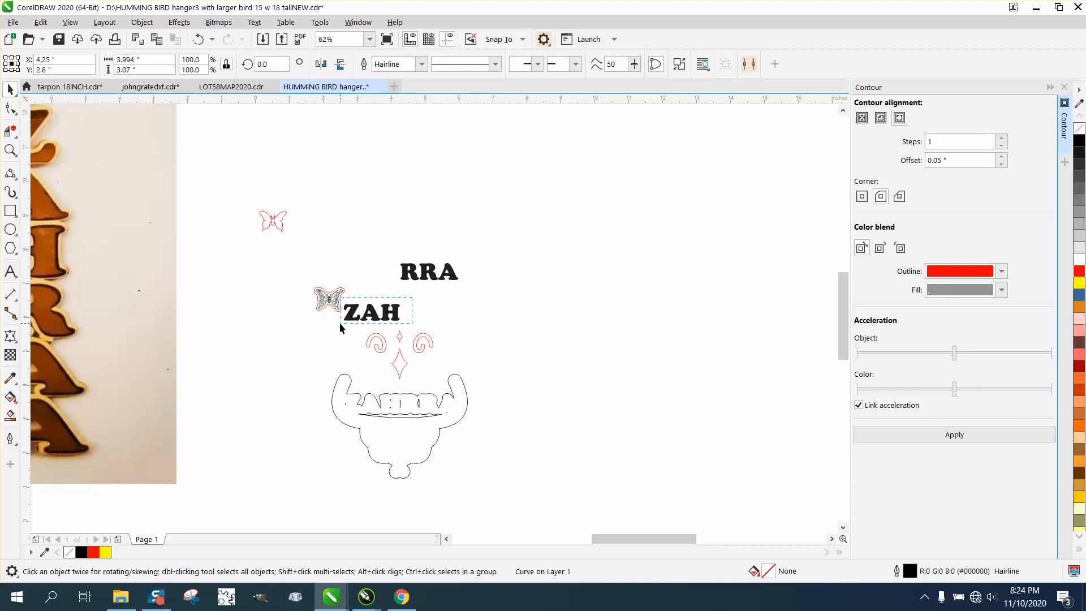
key(Up)
key(Up)
key(Up)
key(Up)
key(Up)
key(Up)
key(Up)
key(Up)
key(Up)
key(Up)
key(Up)
key(Up)
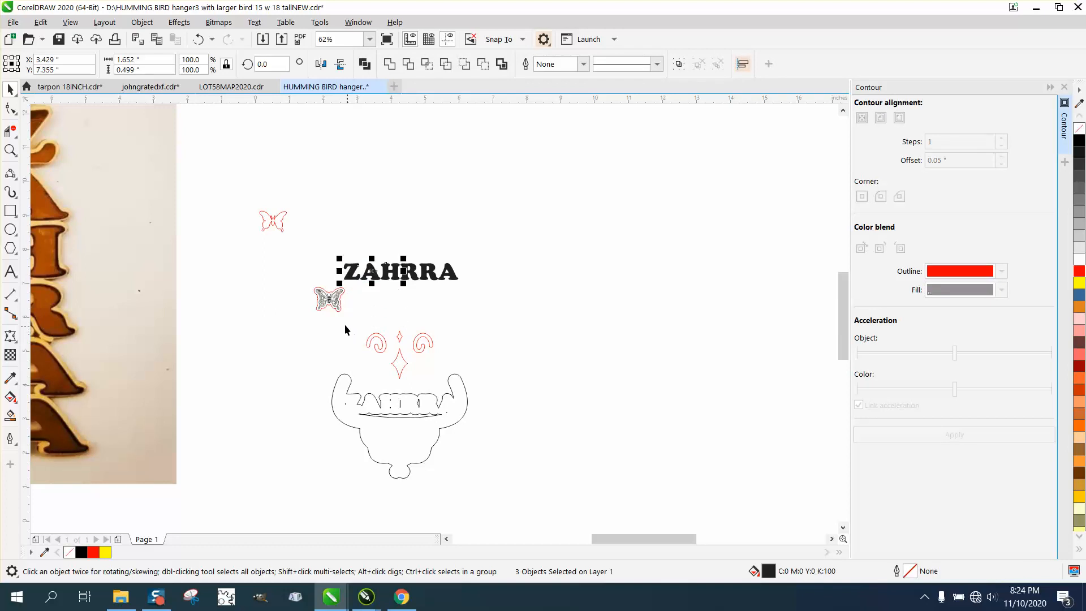
click(301, 278)
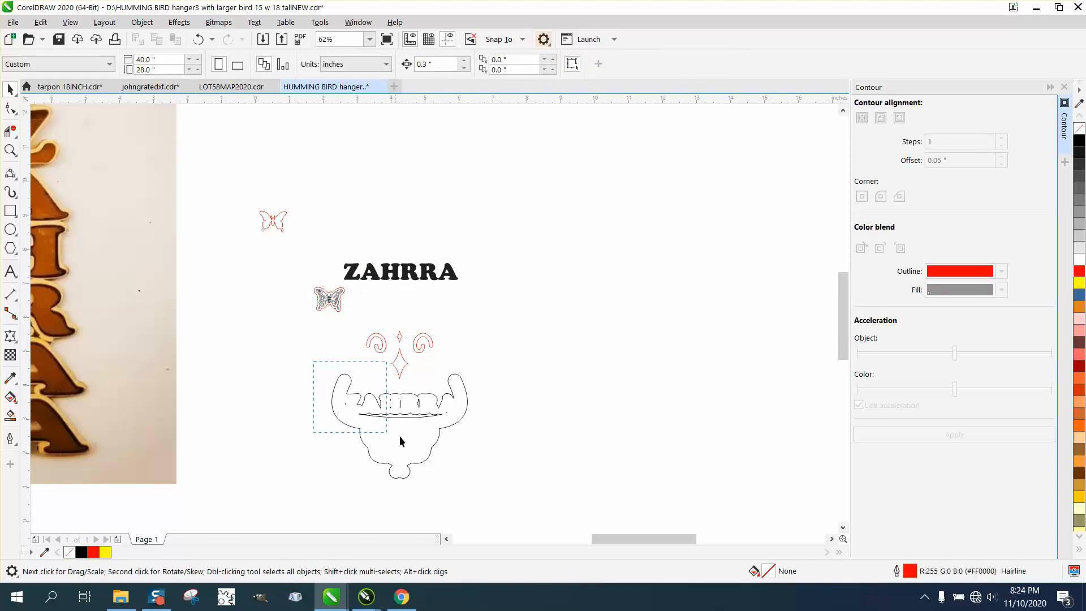
Move the pendant outline straight back up to Y 5.5 inches, around the scrolls and stars.
mouse_move(497, 480)
mouse_down()
mouse_move(498, 495)
mouse_move(485, 484)
mouse_up()
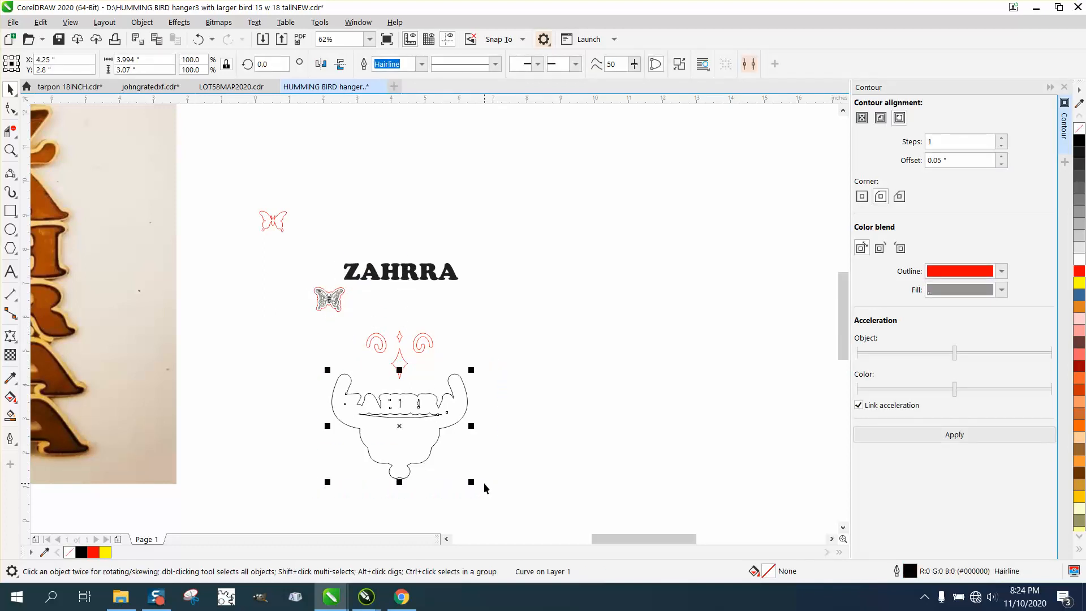
key(Up)
key(Up)
key(Up)
key(Up)
key(Up)
key(Up)
key(Up)
key(Up)
key(Up)
key(Up)
key(Escape)
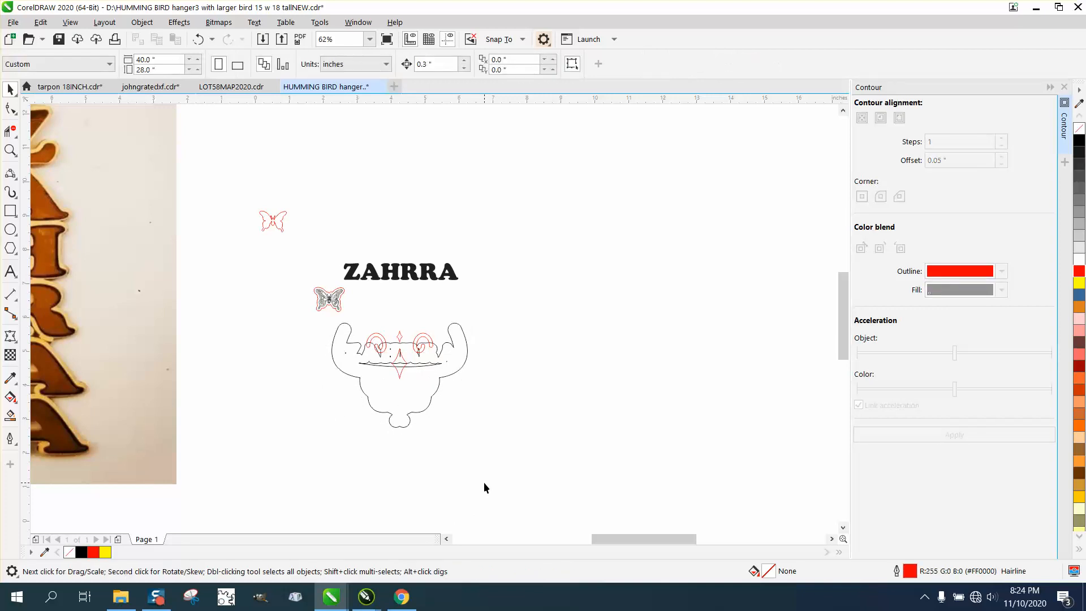
click(457, 371)
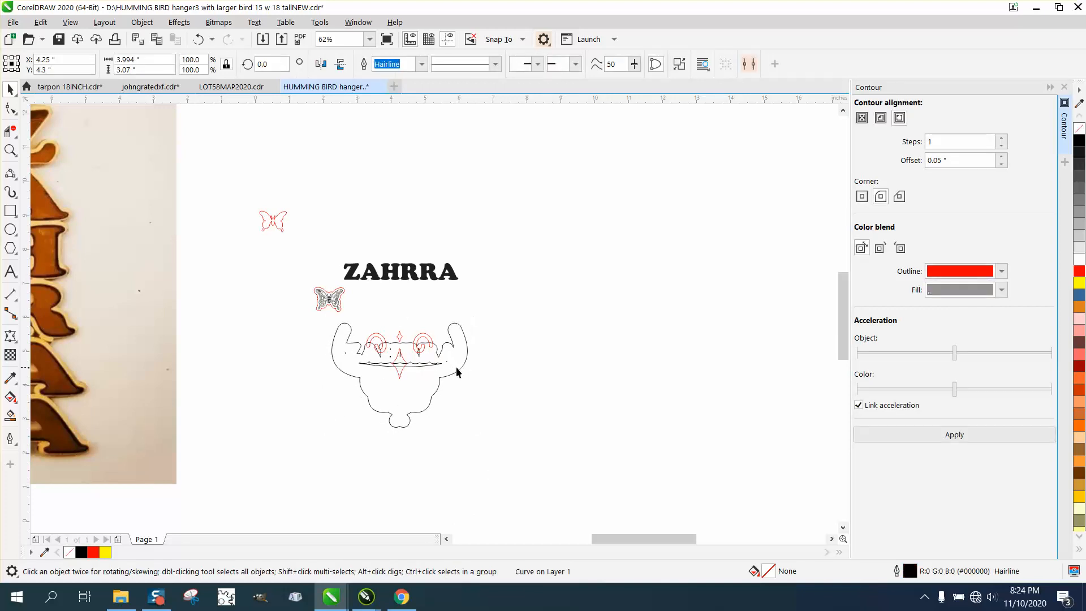
key(Up)
key(Up)
key(Up)
key(Up)
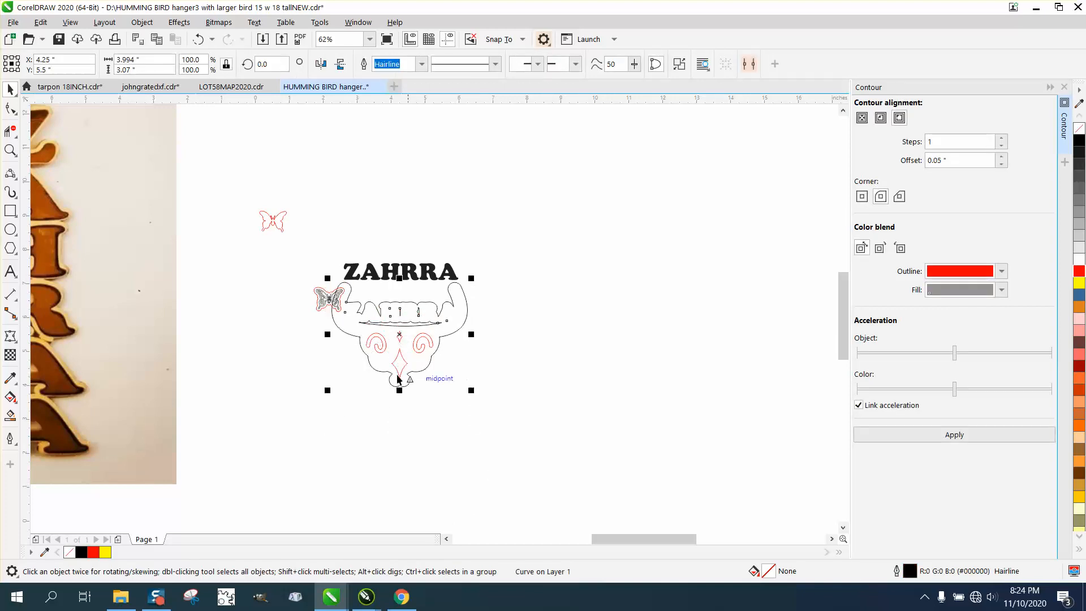
Move the butterfly and its red contour together slightly up and outward on the pendant's left arm, to about X 2.116, Y 6.651 inches.
click(10, 150)
drag(290, 258, 581, 401)
click(11, 89)
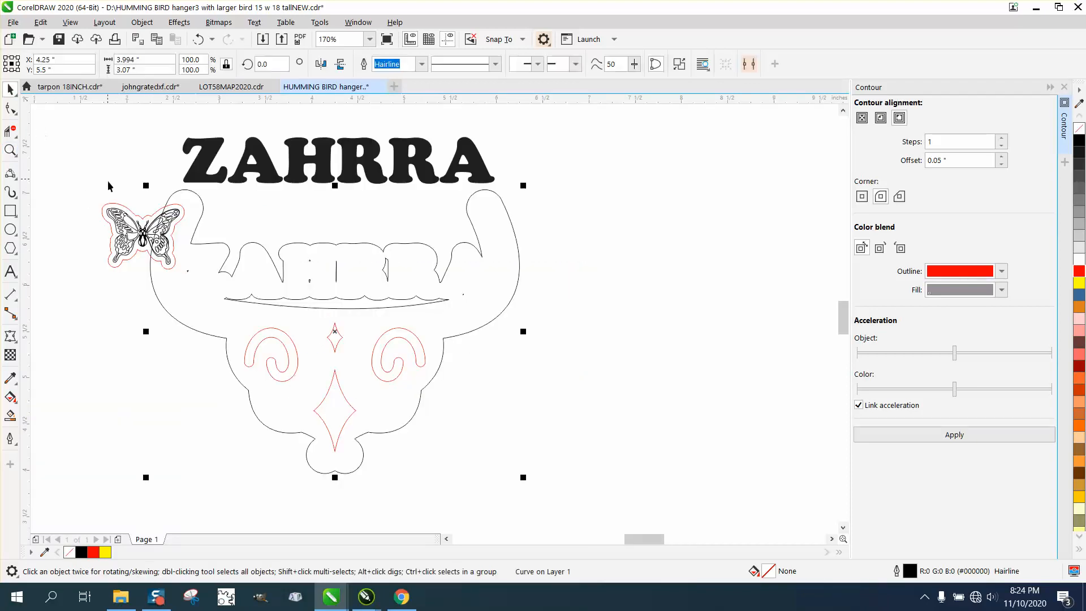
click(93, 216)
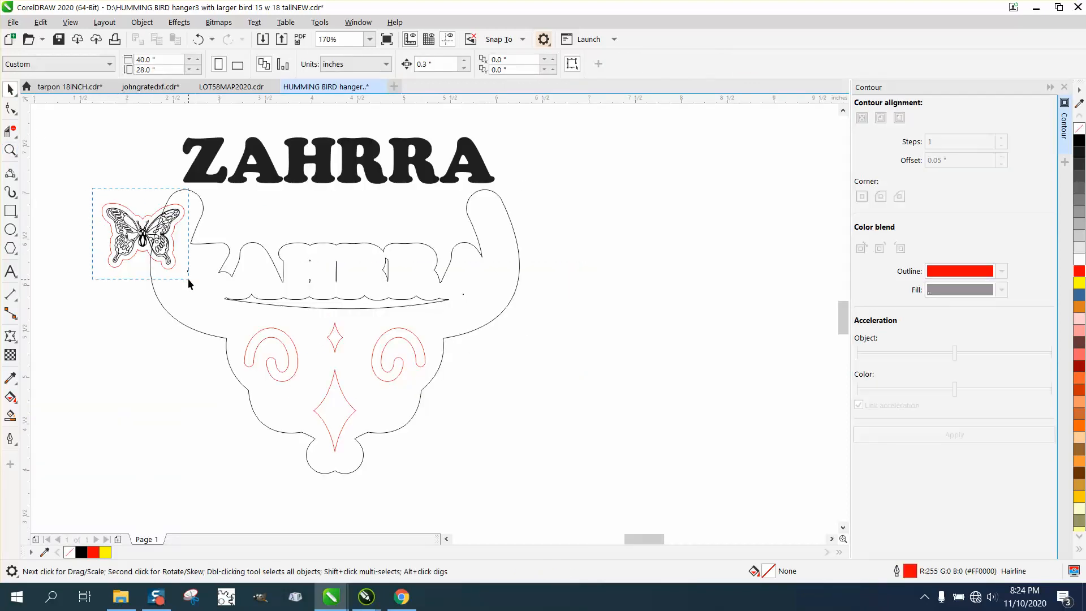
drag(188, 278, 187, 278)
drag(168, 232, 161, 225)
drag(137, 280, 165, 286)
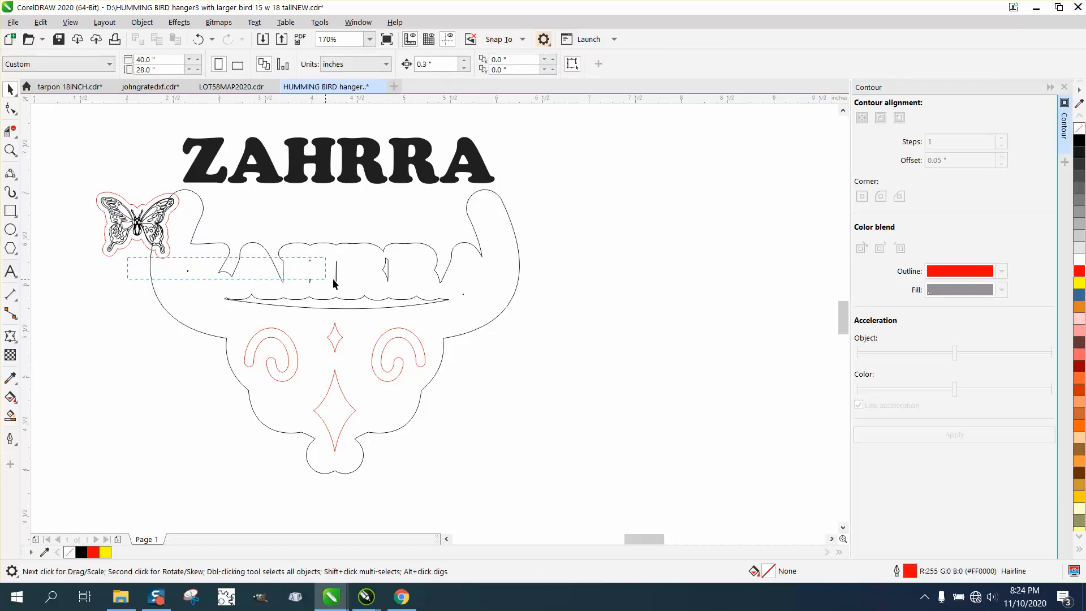
click(310, 281)
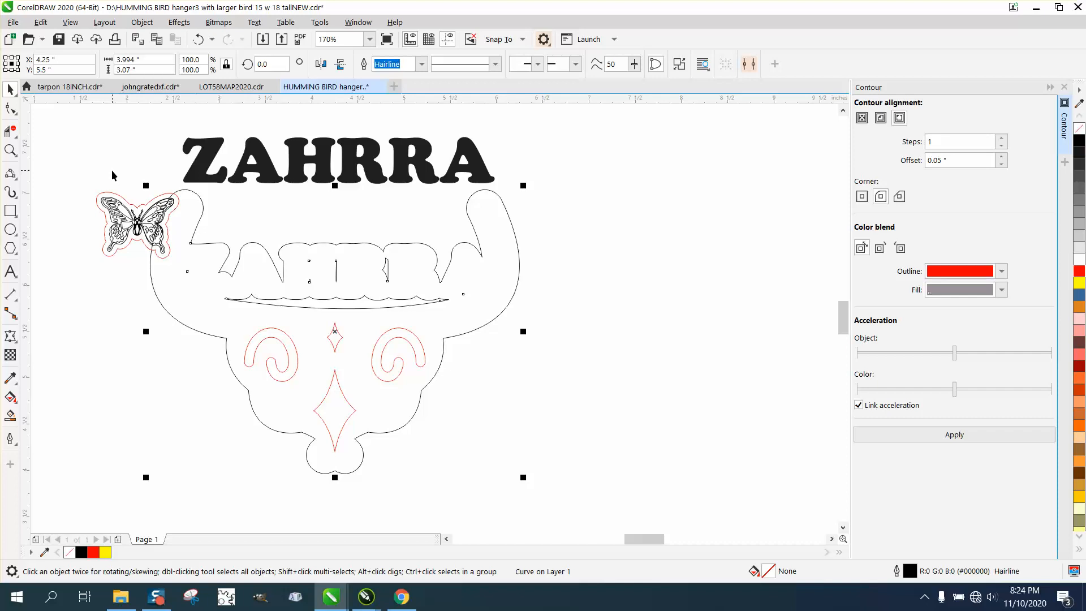
click(138, 217)
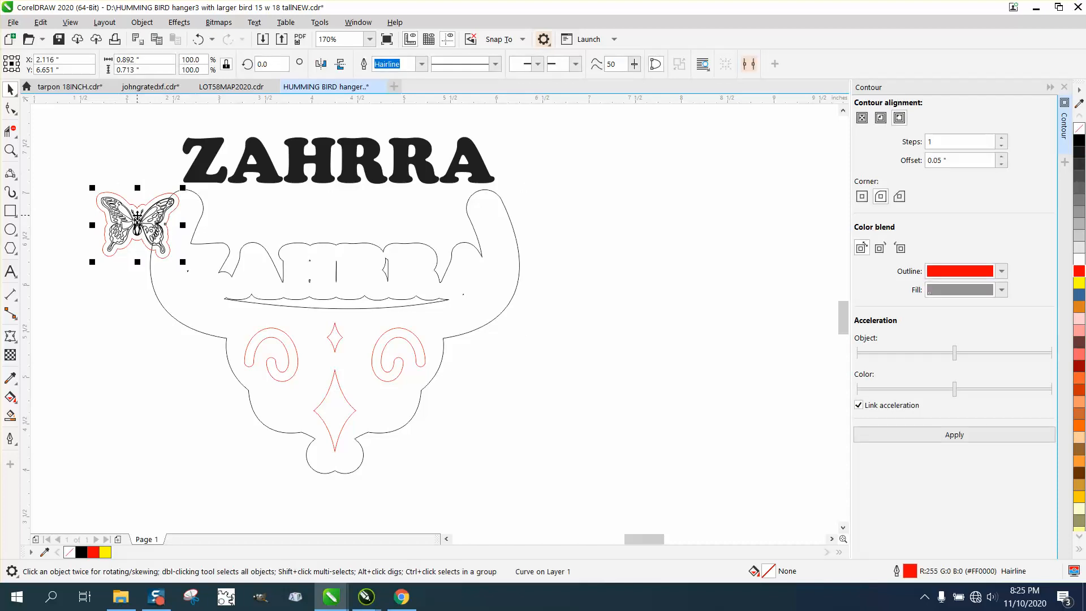
Set the nudge distance to 1 inch and nudge the left butterfly's red contour straight down, off the butterfly.
click(163, 156)
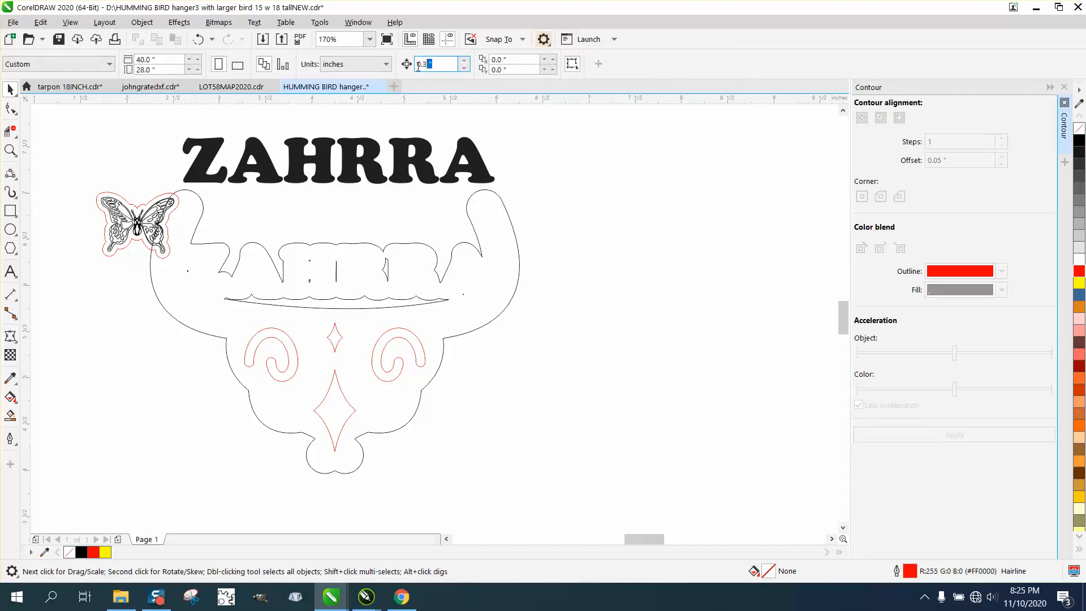
text(1)
click(150, 220)
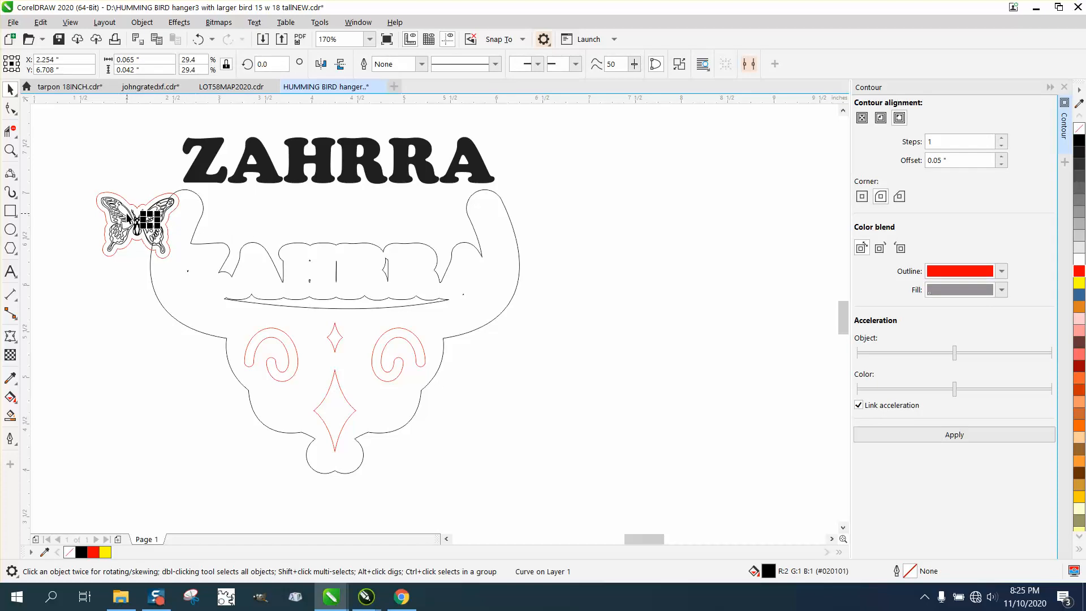
click(127, 214)
key(Down)
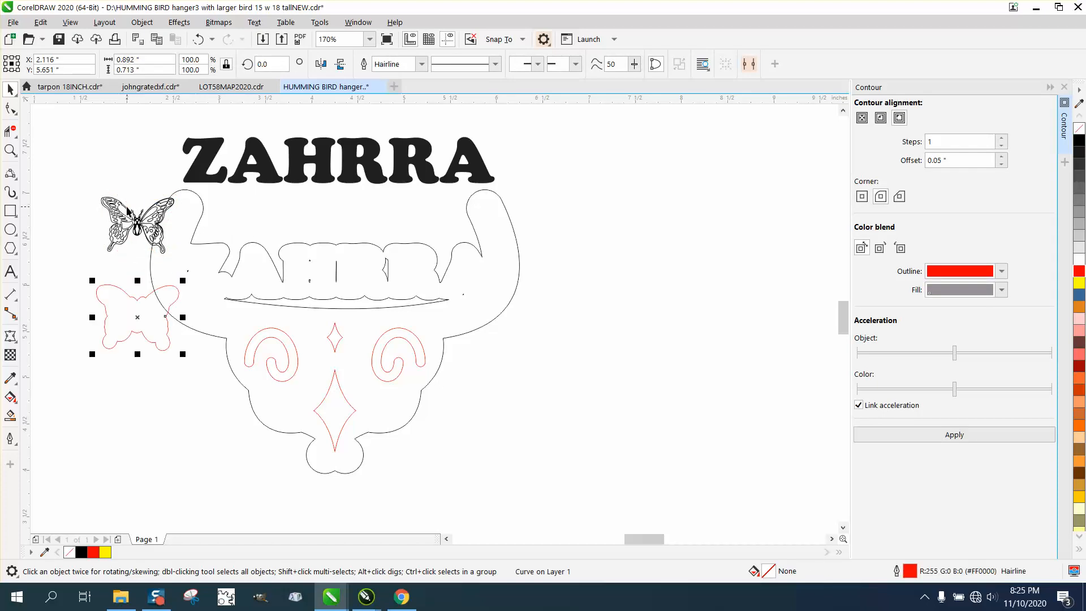
Group all the left butterfly's pieces and nudge its red contour back up 1 inch around them.
drag(87, 187, 178, 256)
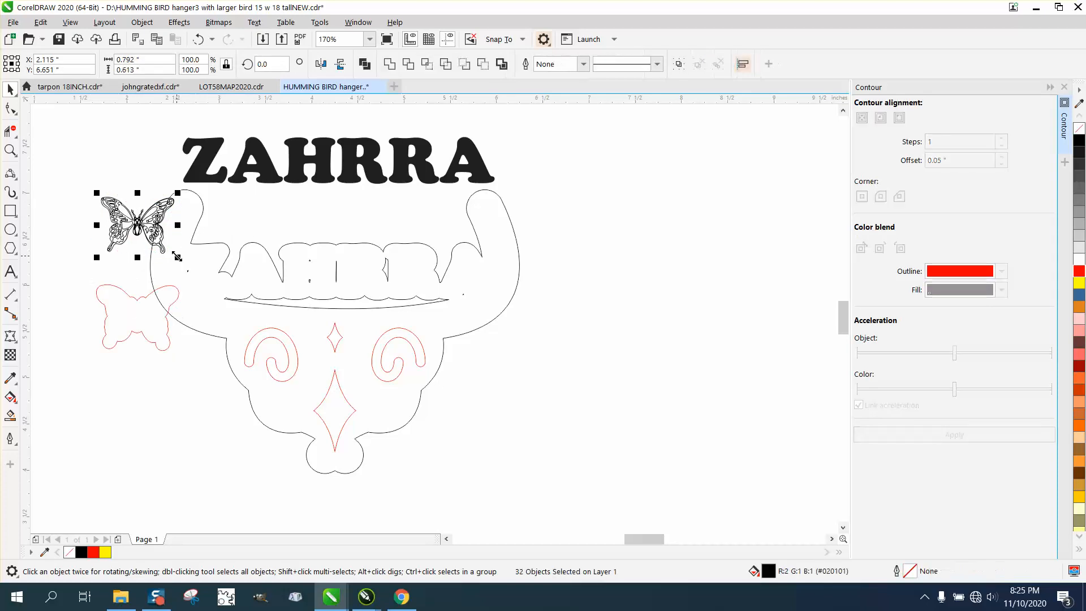
click(130, 324)
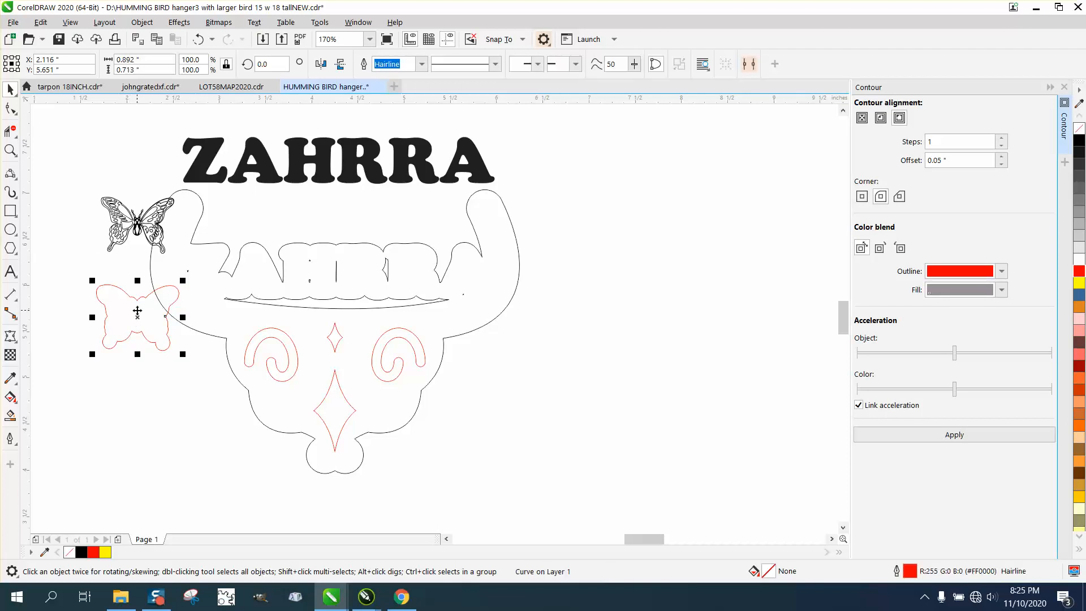
key(Up)
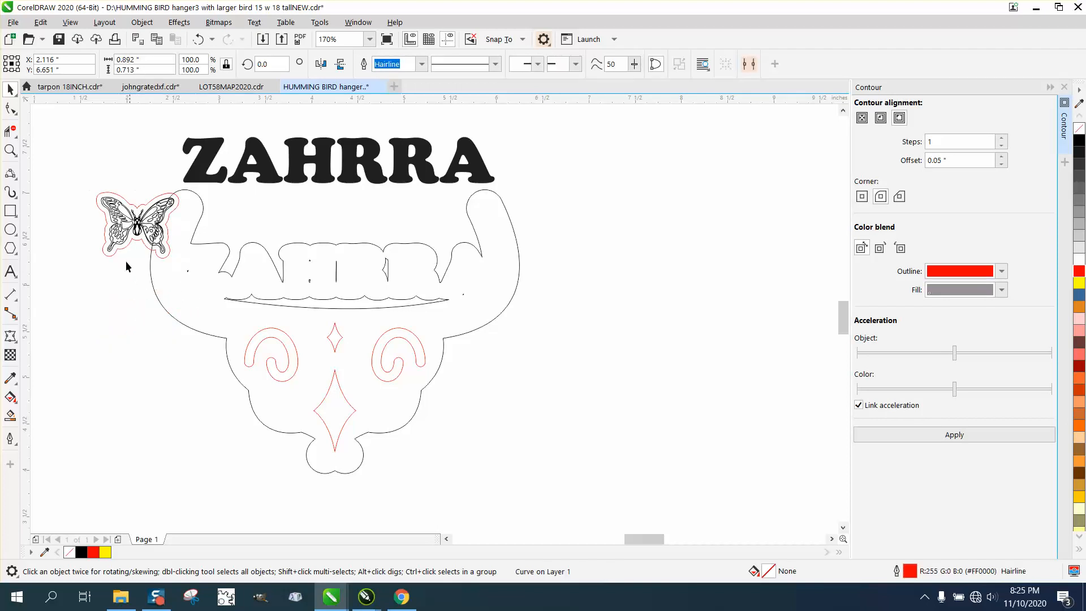
Nudge the grouped left butterfly 1 inch out to the left and back inside its contour.
click(126, 260)
click(129, 227)
key(Left)
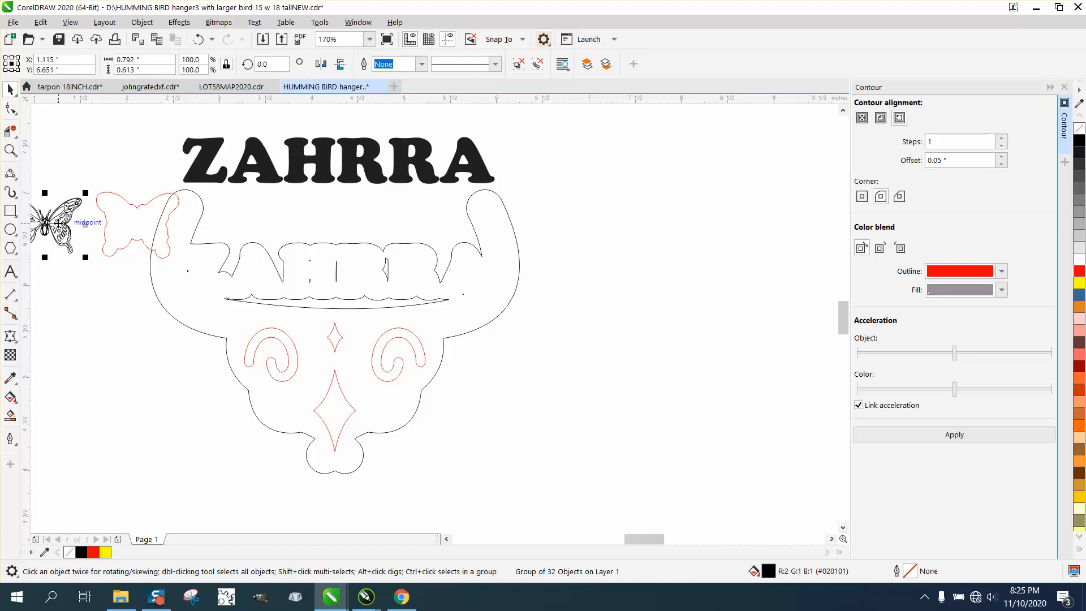
key(Right)
Duplicate the left butterfly with its red contour and shift the copy 4 inches to the right.
drag(53, 177, 191, 266)
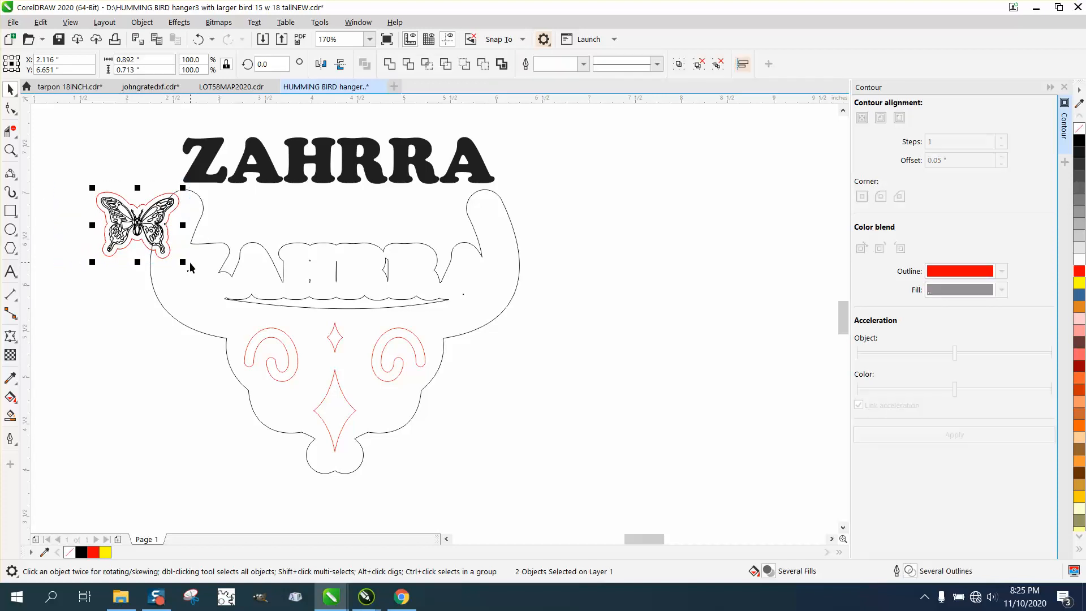
key(Right)
key(Right)
key(Right)
key(Right)
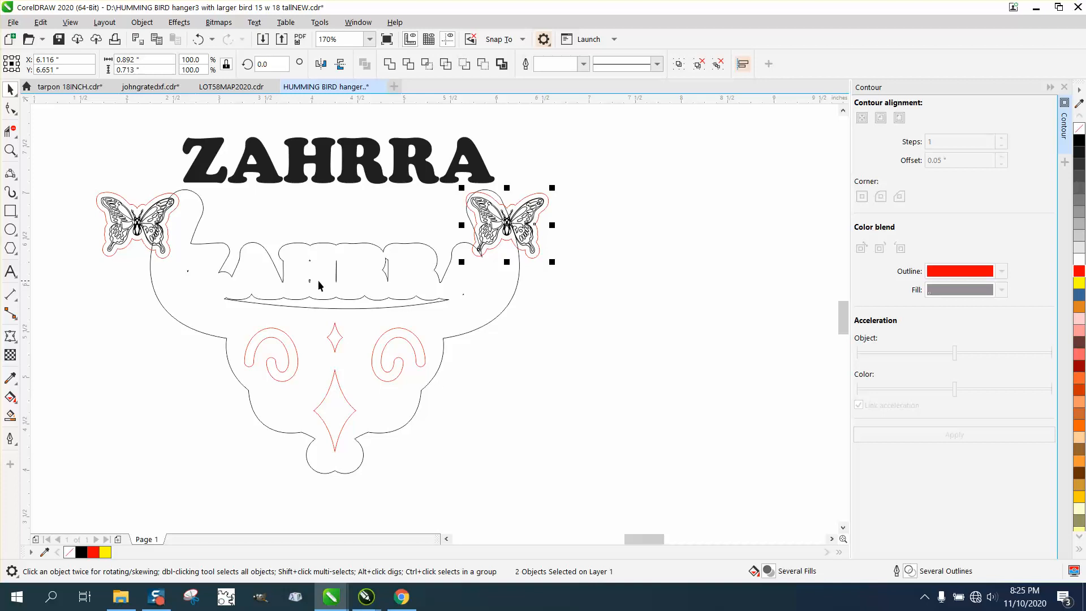
Move the copied butterfly and its contour together over the pendant's right arm, to about X 6.317 inches at the same height.
ctrl+click(509, 225)
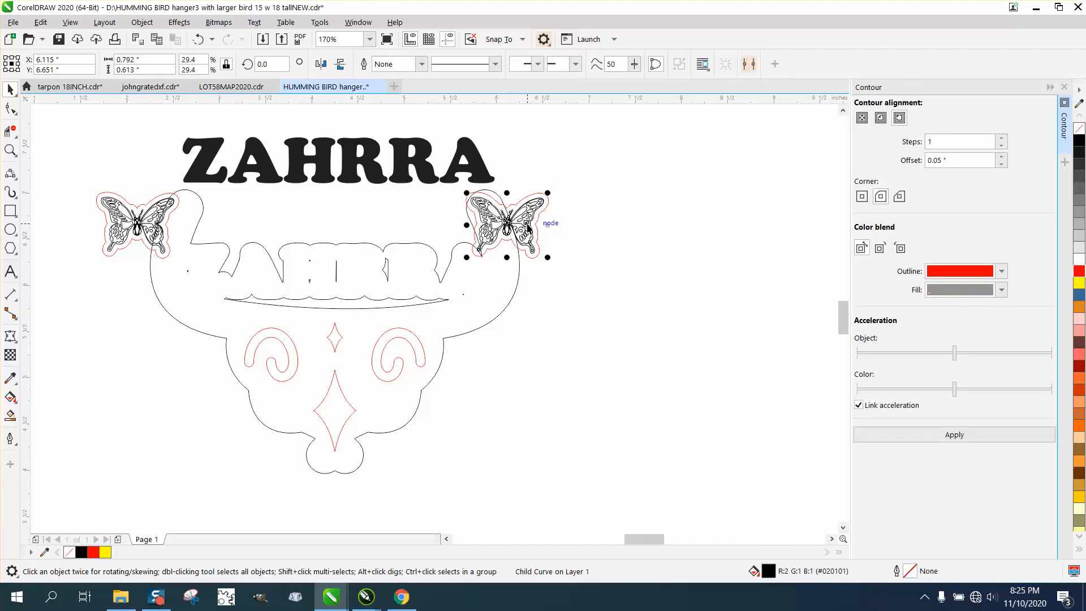
click(198, 39)
key(Right)
key(Right)
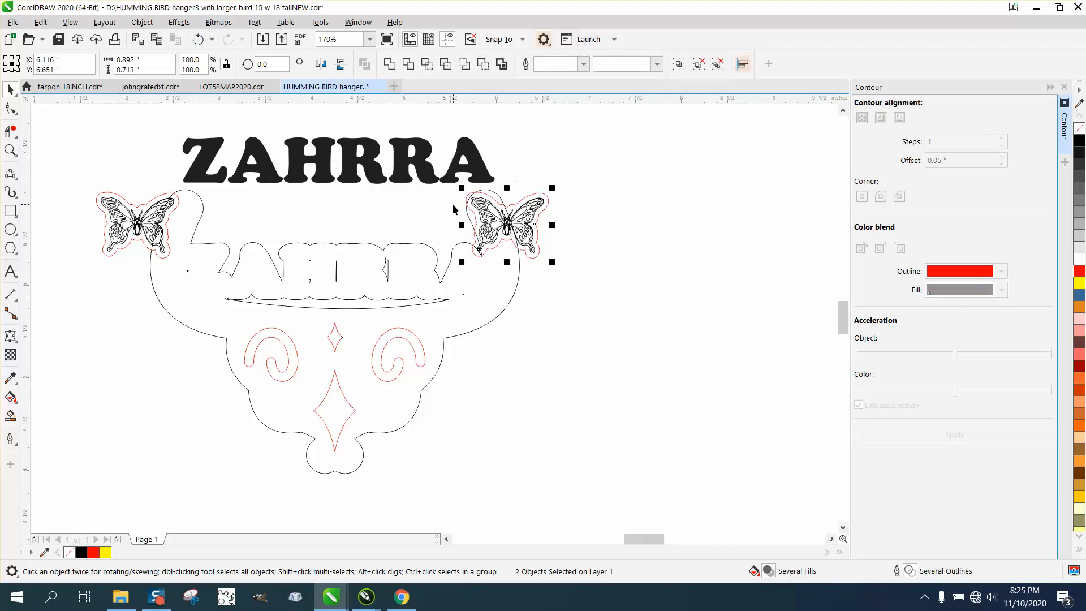
drag(539, 178, 700, 291)
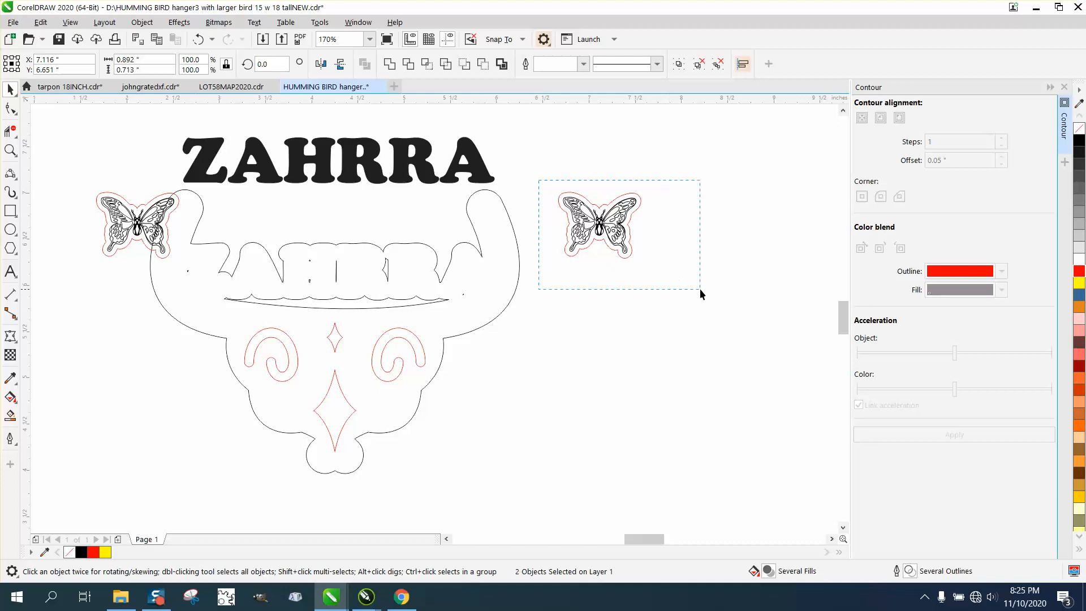
drag(601, 228, 530, 234)
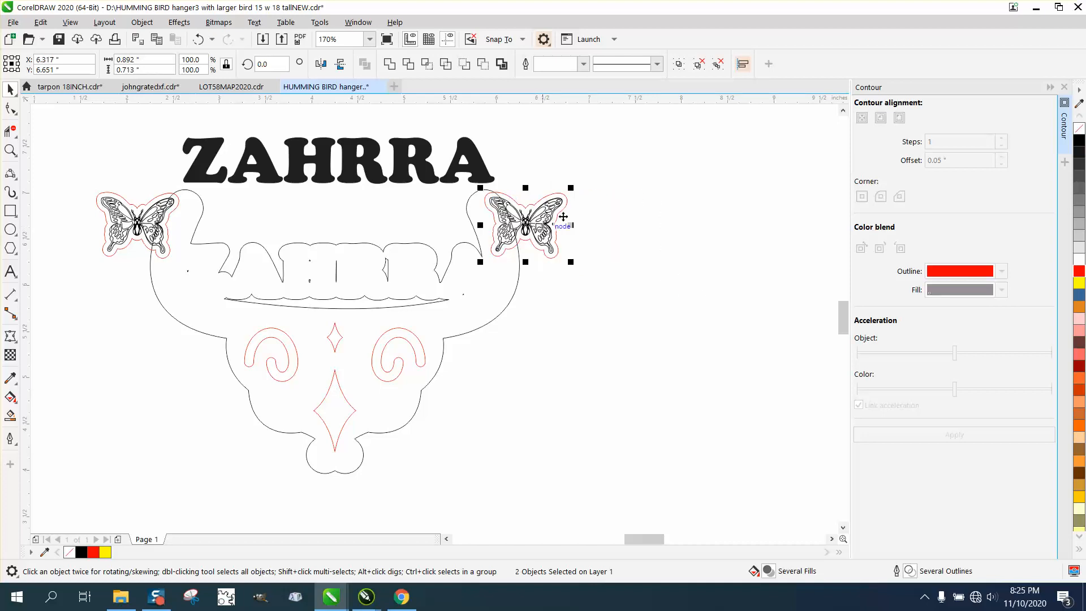
Nudge the right butterfly artwork 1 inch to the right, leaving its red contour on the arm.
click(566, 219)
click(556, 214)
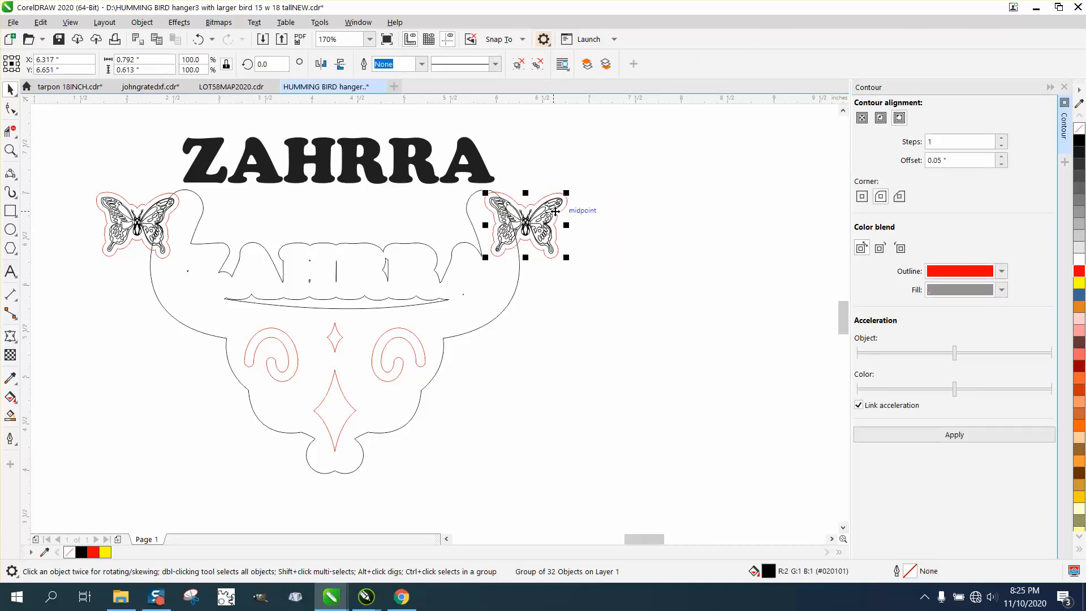
key(Right)
Move the left butterfly artwork 1 inch down and 1 inch left, with its red contour set on the arm at X 2.082, Y 6.623 inches.
click(159, 233)
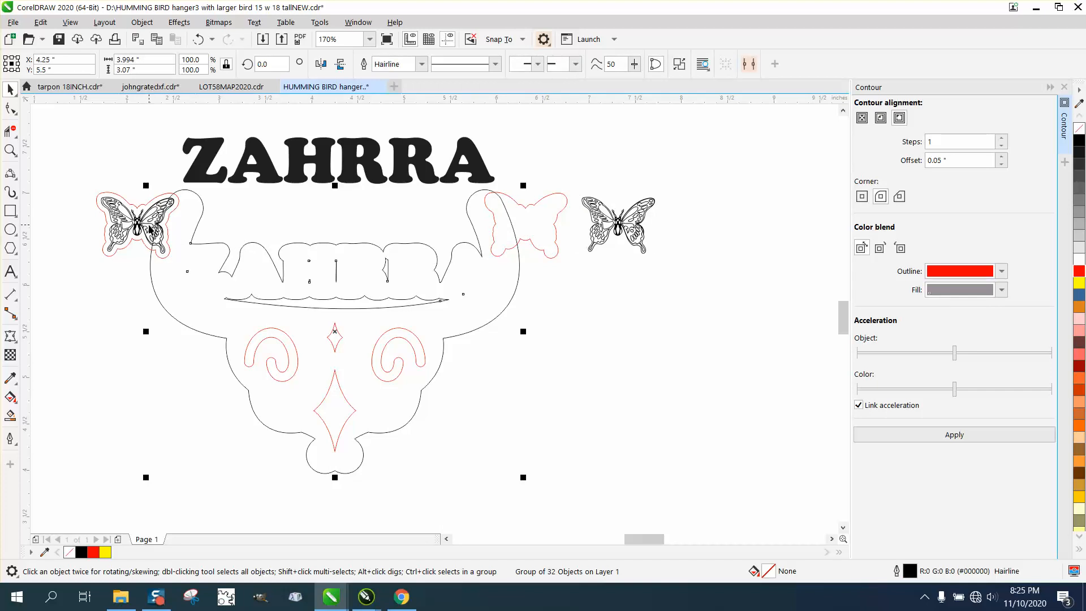
key(Left)
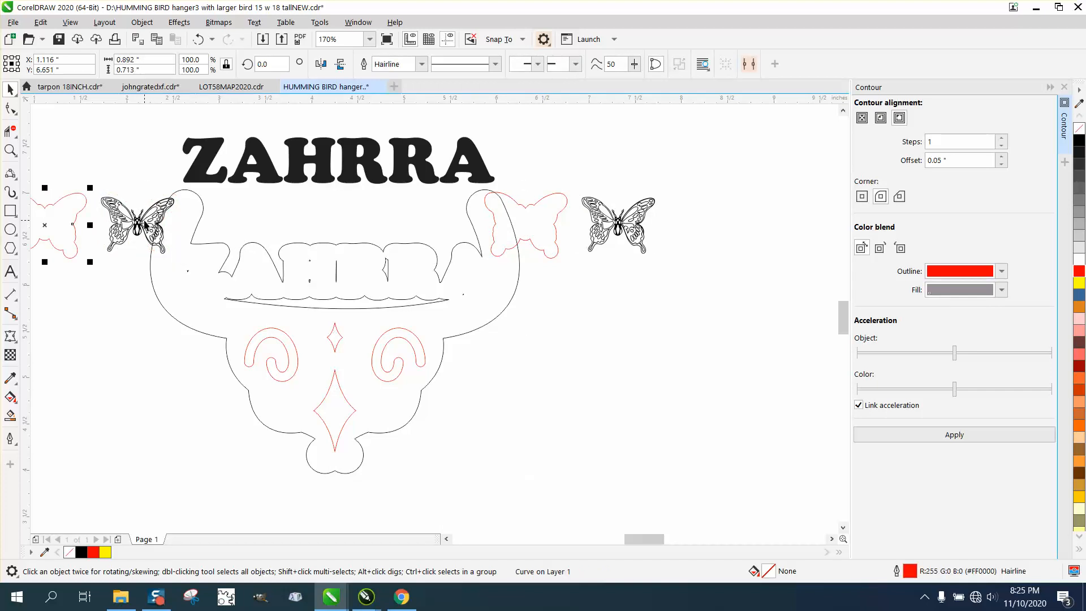
click(142, 217)
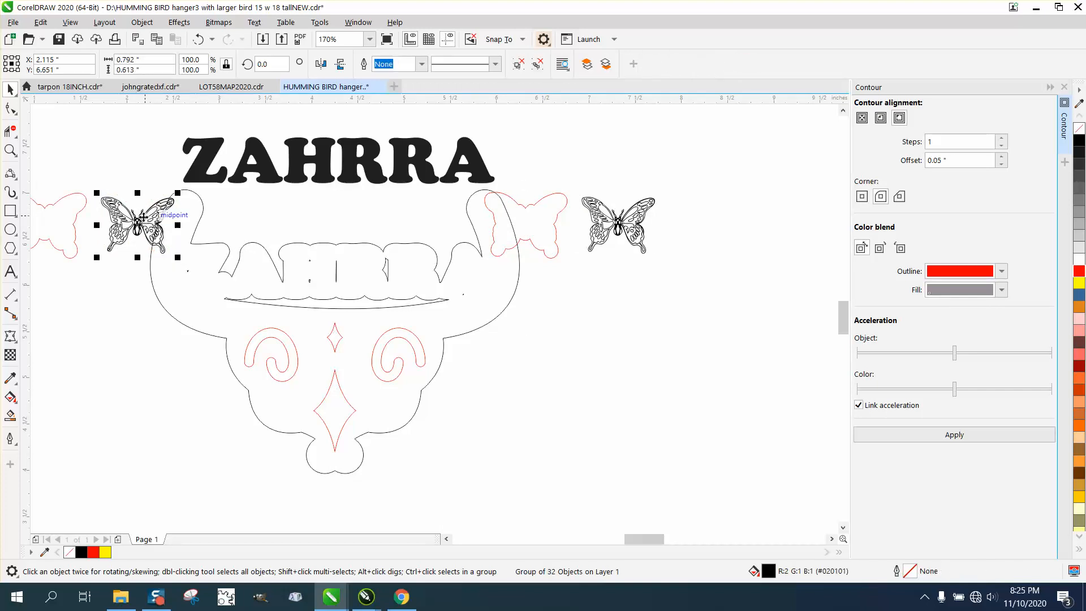
key(Down)
click(79, 210)
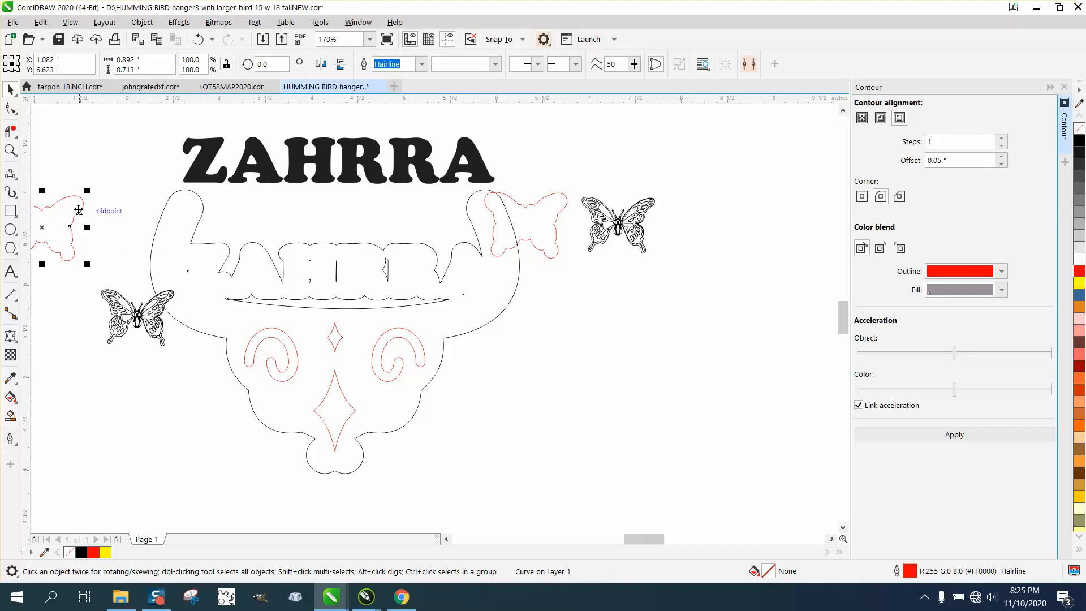
key(Right)
click(135, 312)
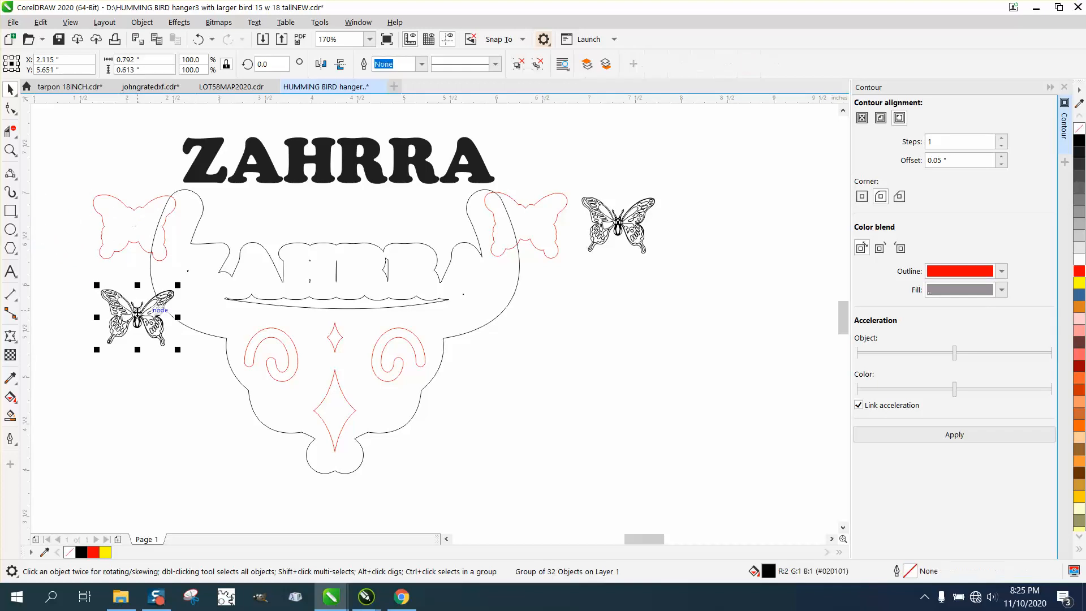
key(Left)
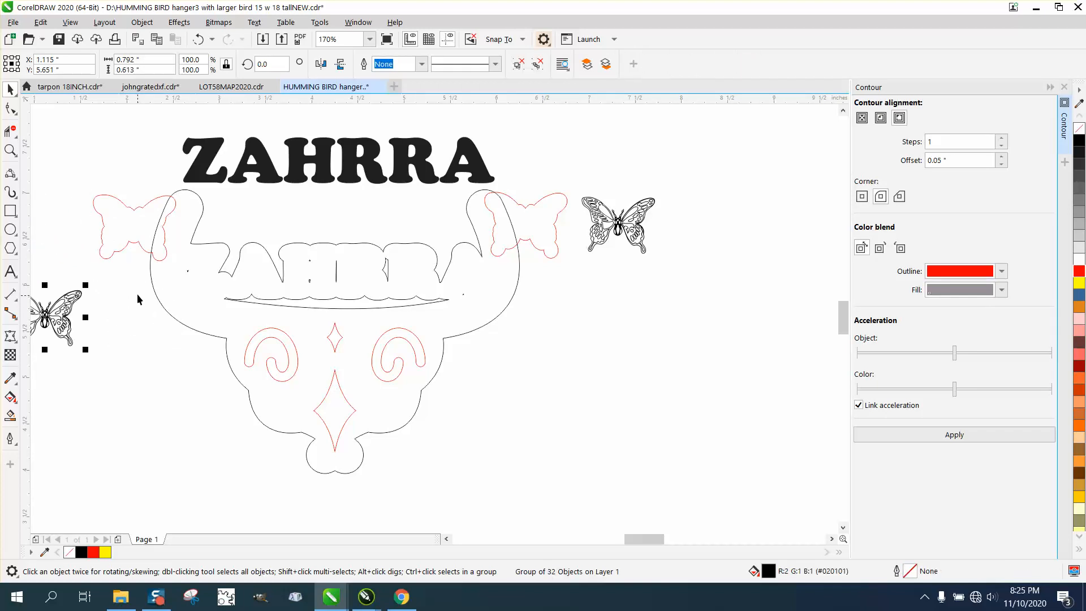
Try to weld the pendant outline, both butterfly contours, the scrolls and the stars together.
drag(79, 176, 583, 492)
click(384, 67)
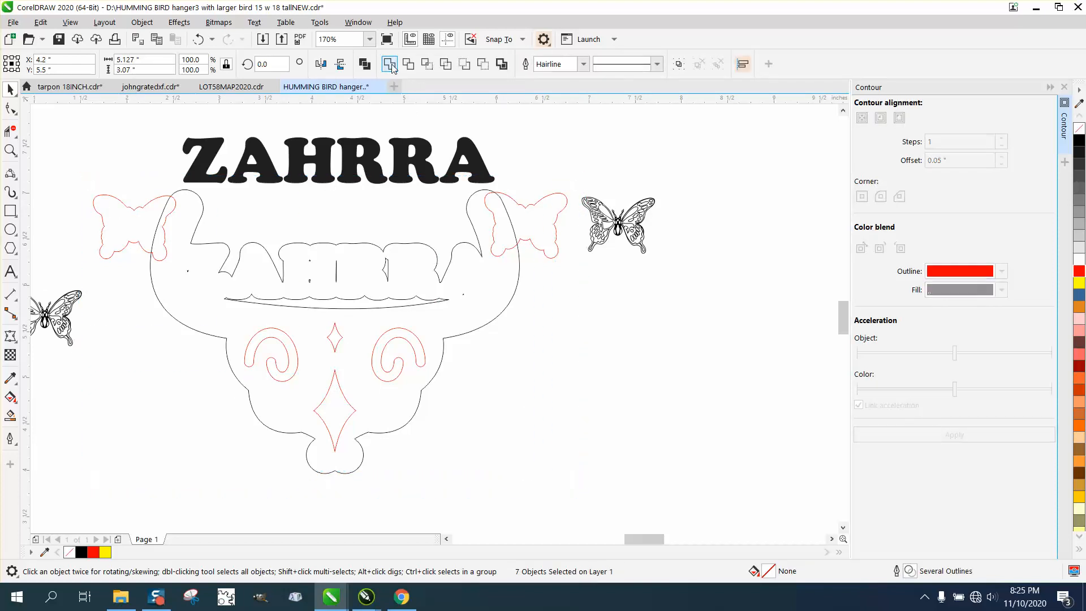
click(199, 39)
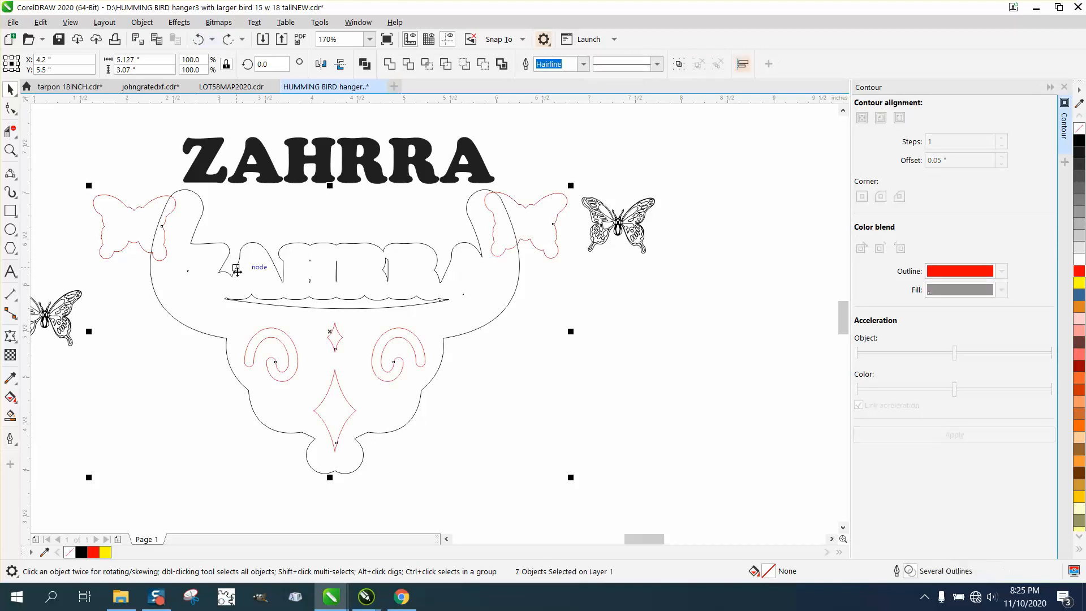
drag(123, 303, 272, 381)
drag(508, 436, 508, 437)
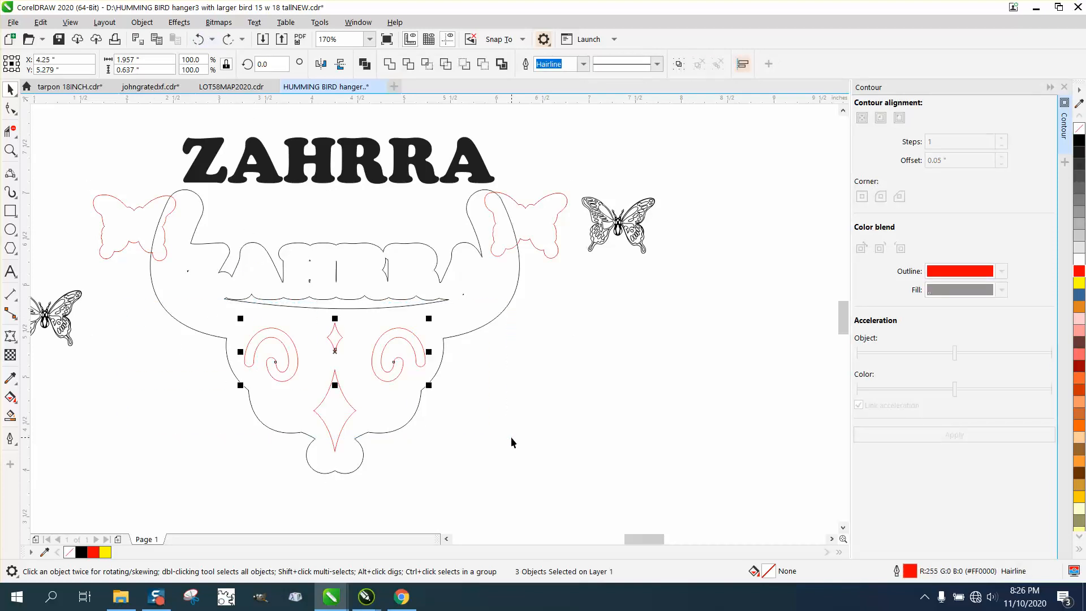
click(482, 427)
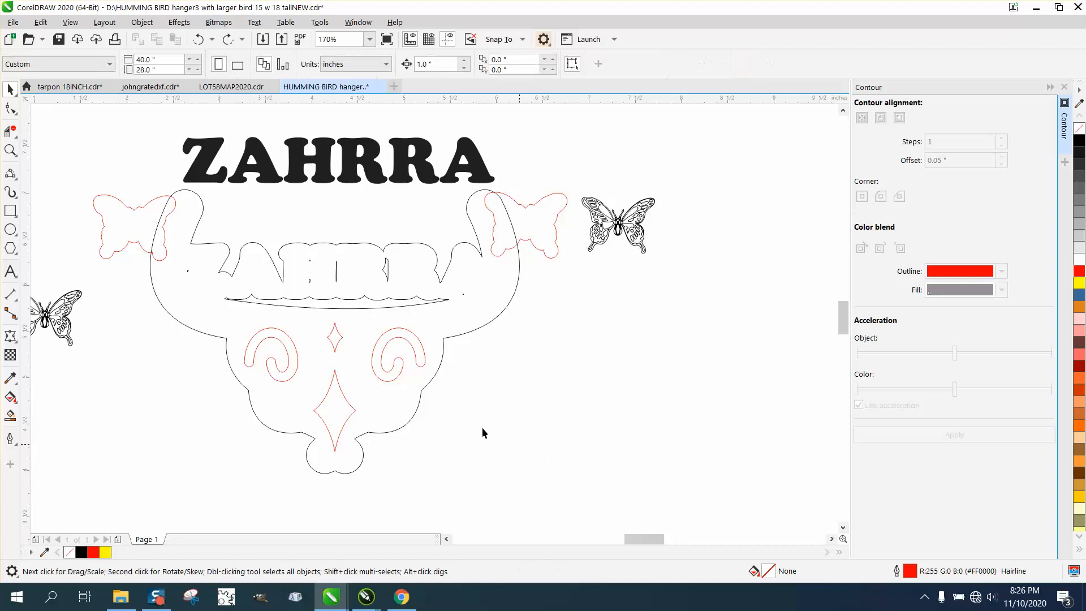
Weld only the two red butterfly contours with the pendant outline into one shape.
click(137, 220)
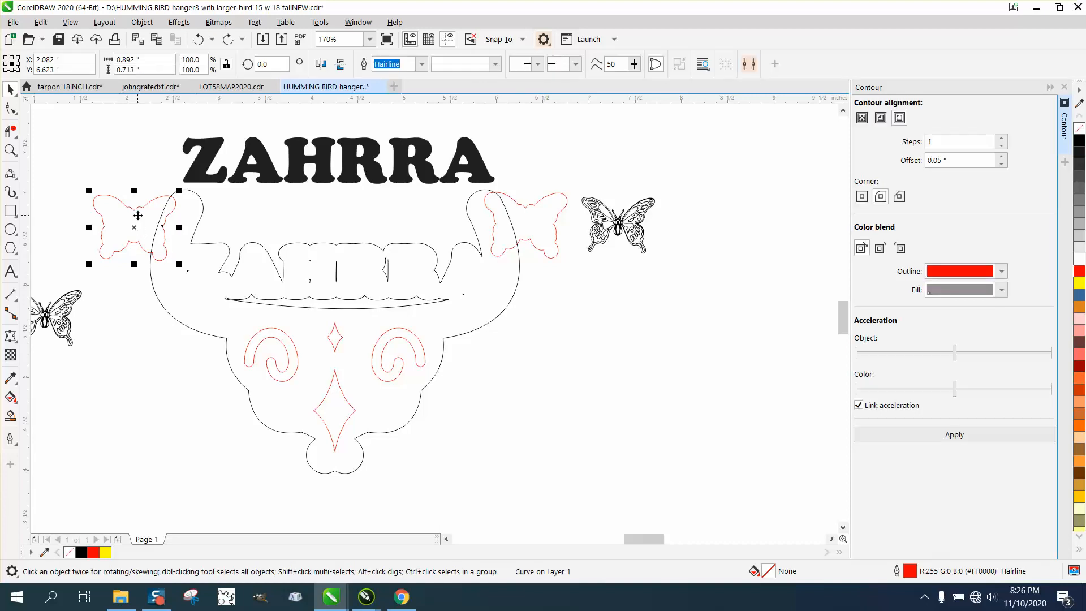
shift+click(538, 227)
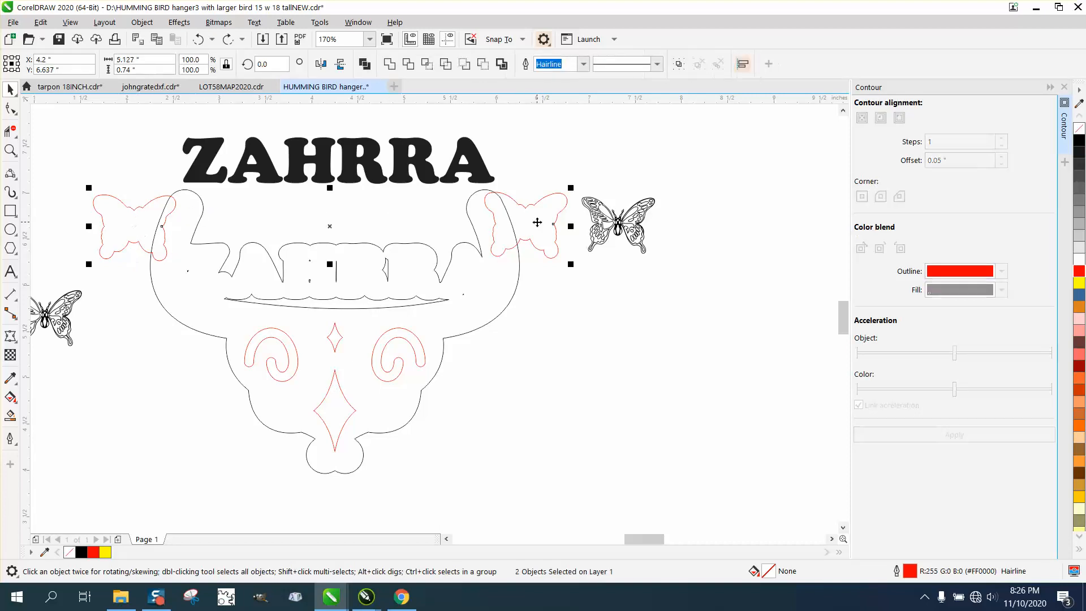
shift+click(469, 204)
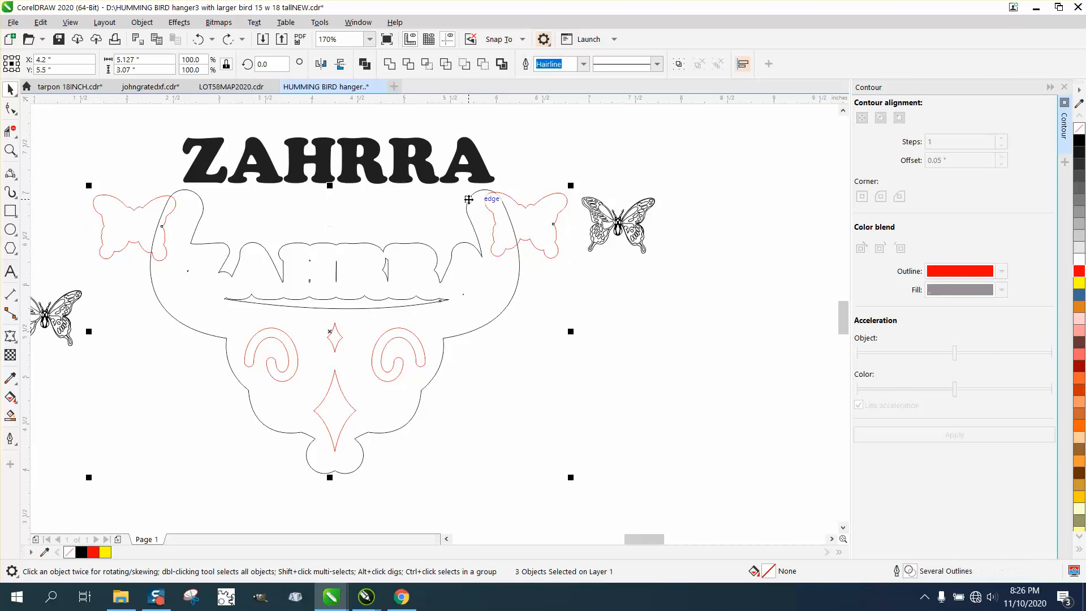
click(389, 64)
Nudge the left butterfly artwork 1 inch right and 1 inch up, back inside the welded left wing shape.
click(75, 300)
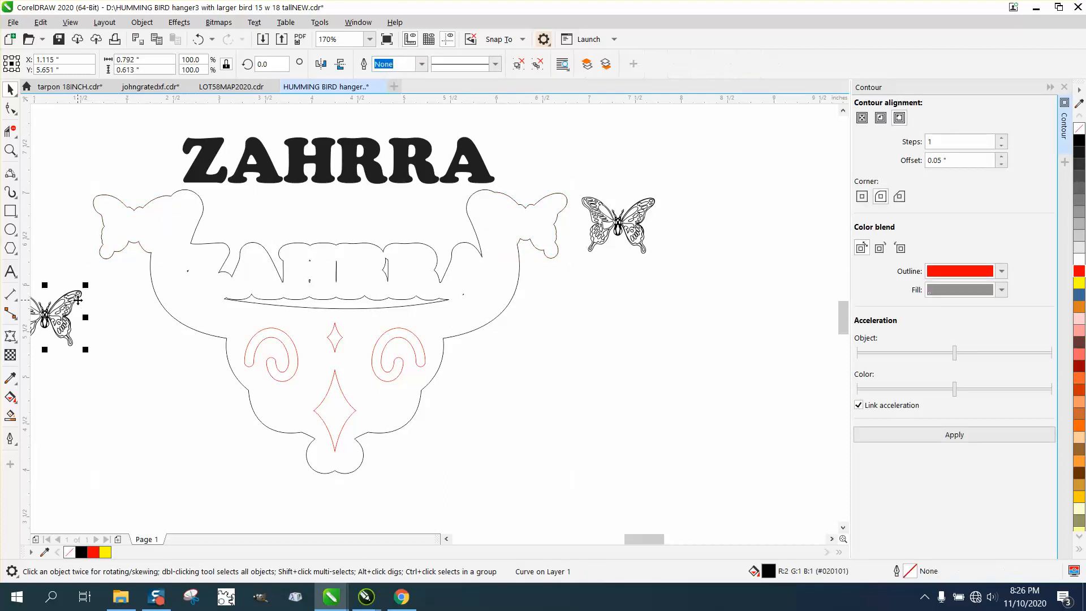
key(Right)
key(Up)
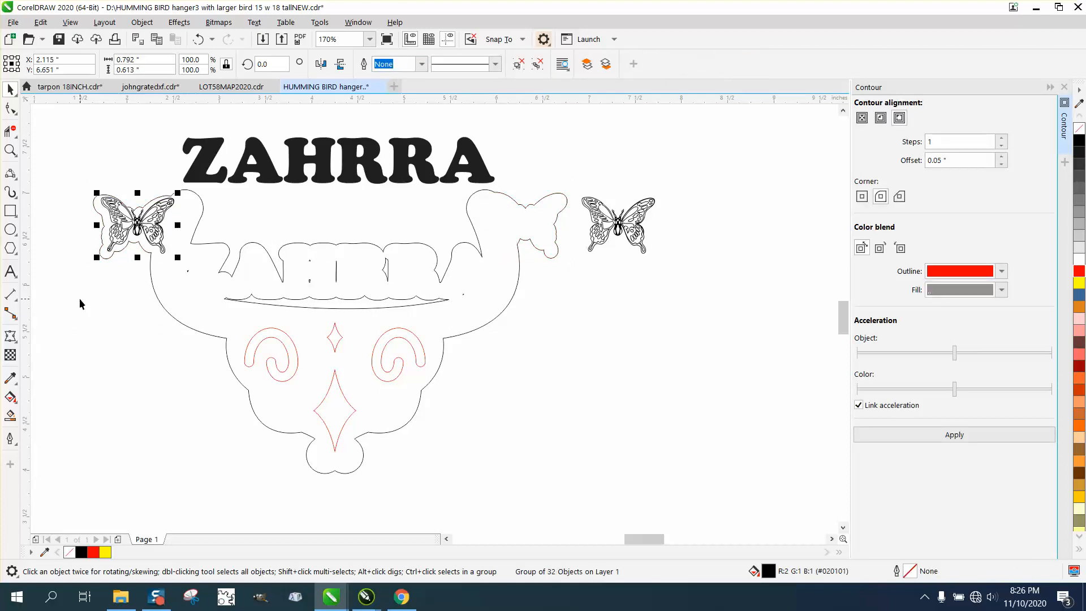
key(Escape)
Nudge the right butterfly artwork 1 inch left into its wing shape, and reposition the left butterfly inside its outline at X 2.084, Y 6.632 inches.
click(624, 234)
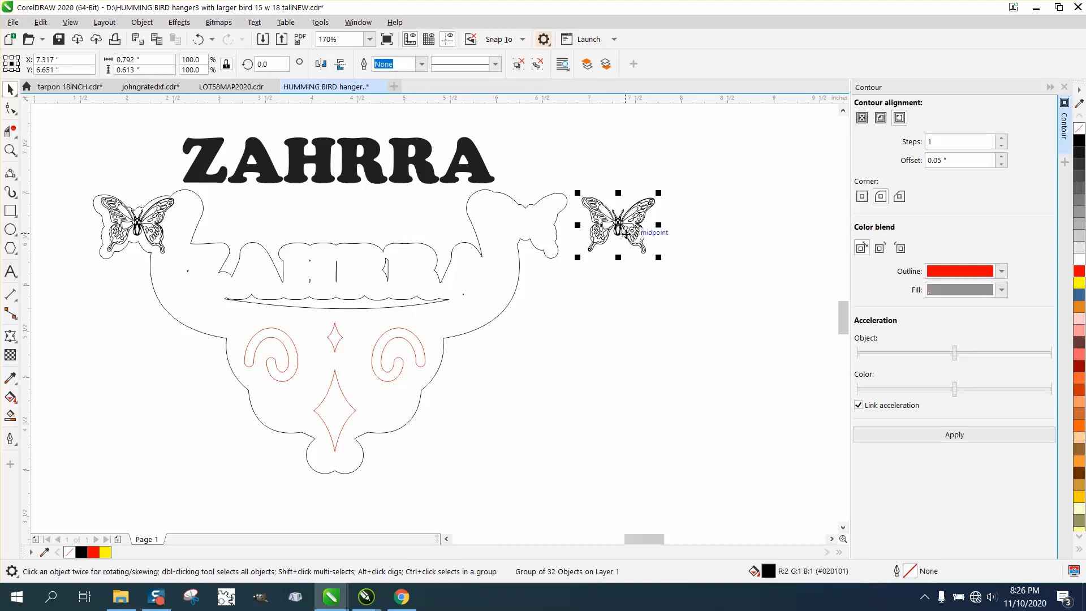
key(Left)
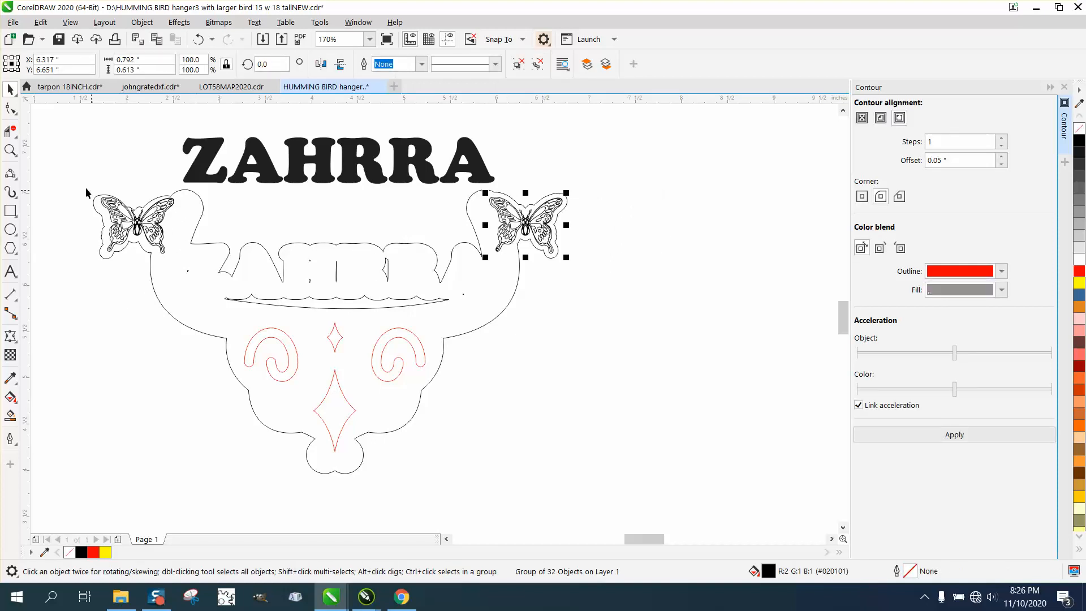
click(10, 150)
drag(86, 175, 294, 294)
key(space)
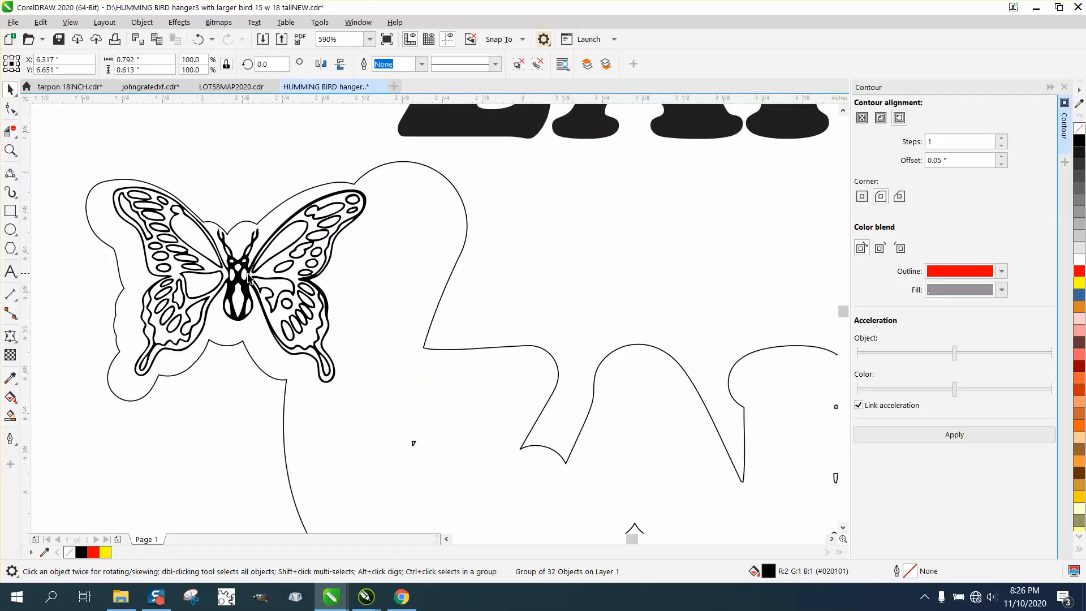
click(249, 275)
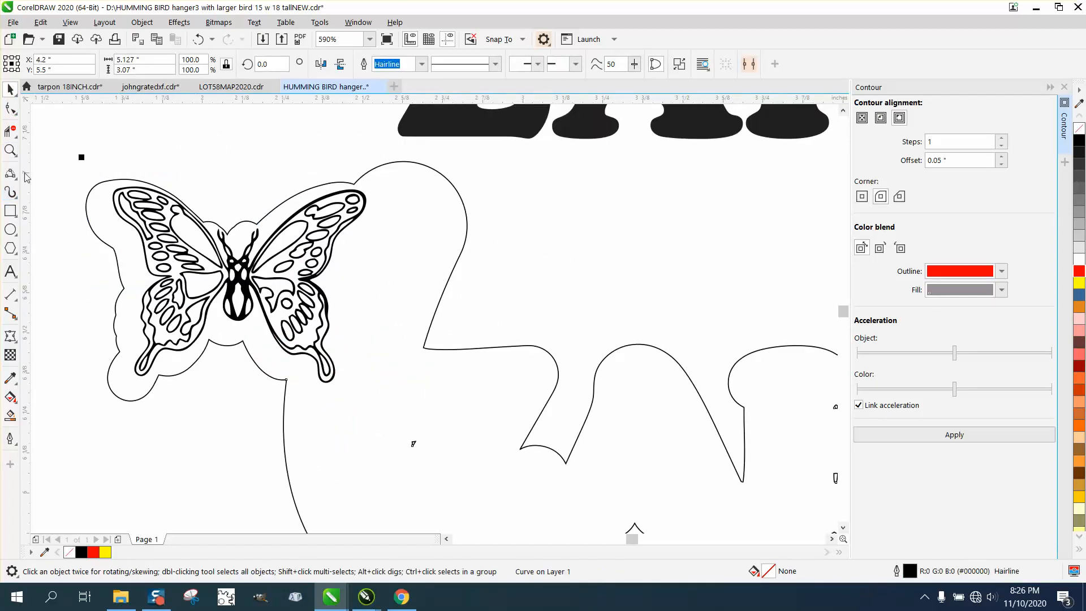
click(309, 308)
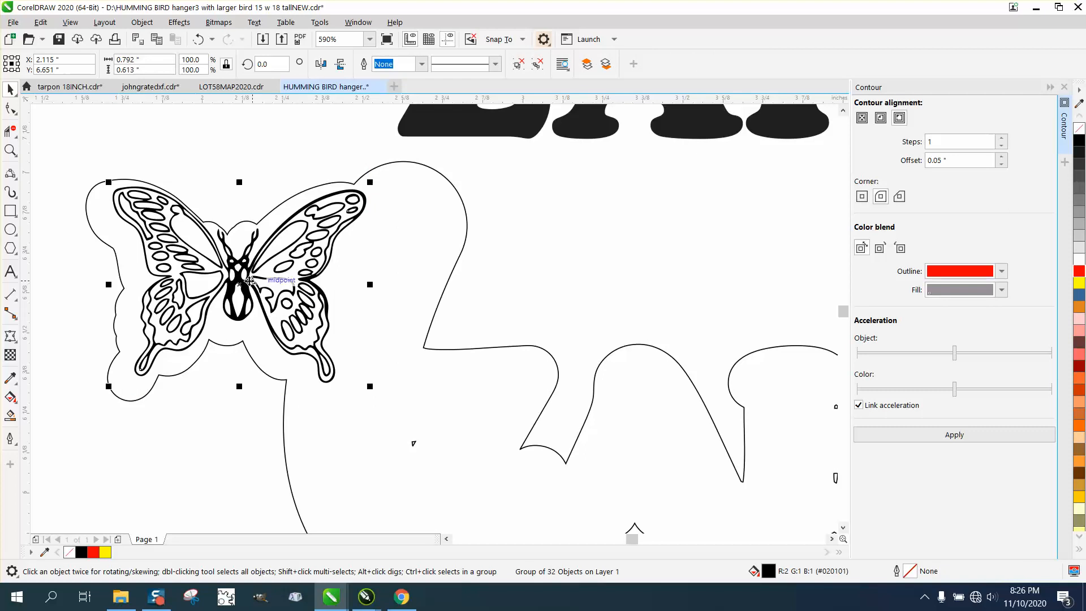
drag(243, 281, 238, 291)
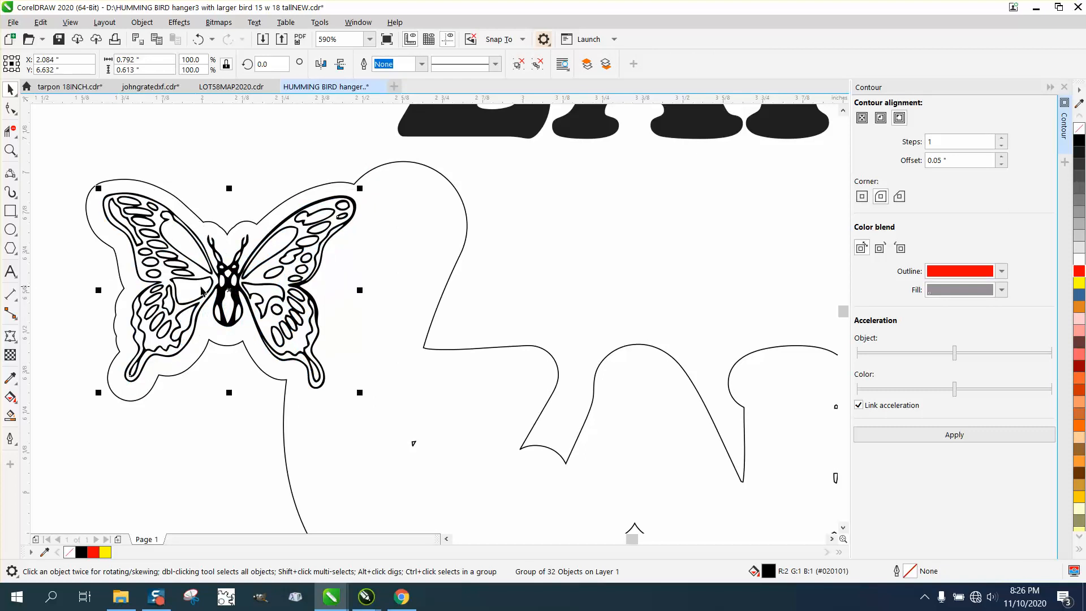
Set the nudge distance to 0.25 inch and nudge the six ZAHRRA letters down 1.25 inches onto the pendant.
scroll(227, 317, down, 4)
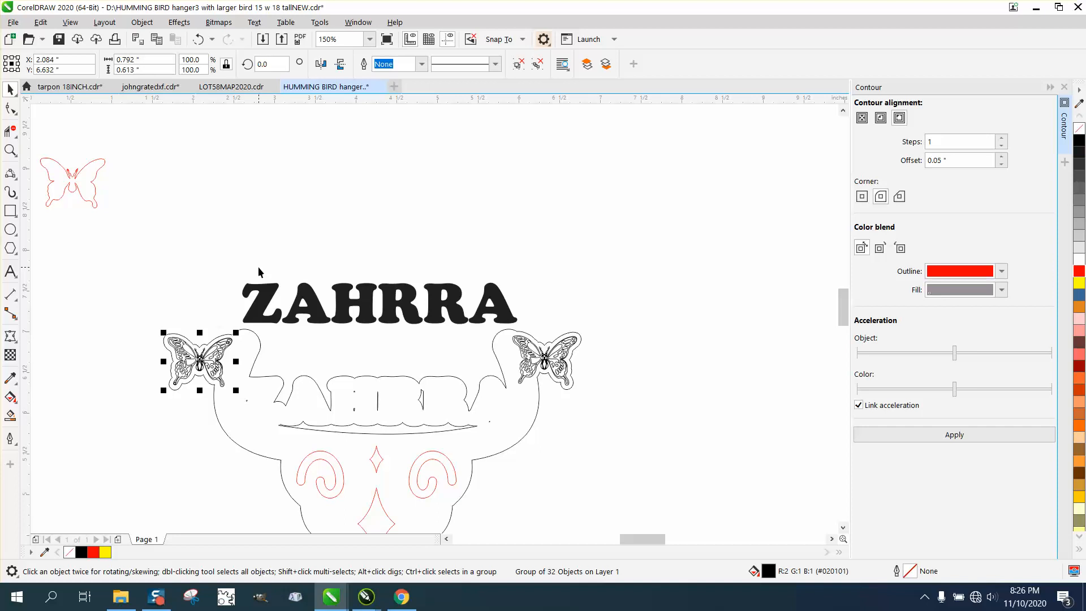
click(396, 184)
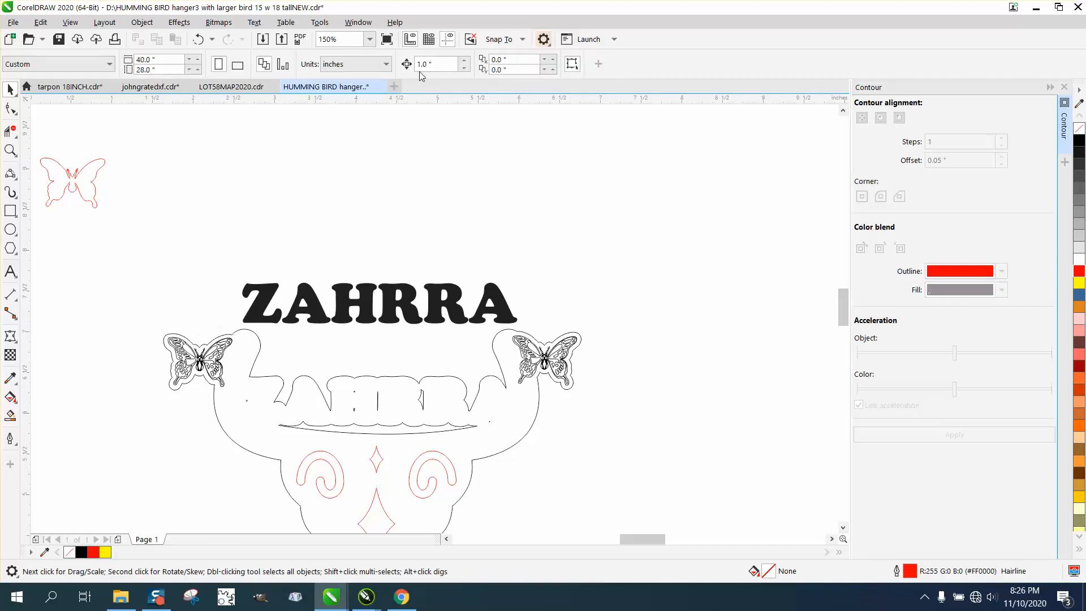
text(.2)
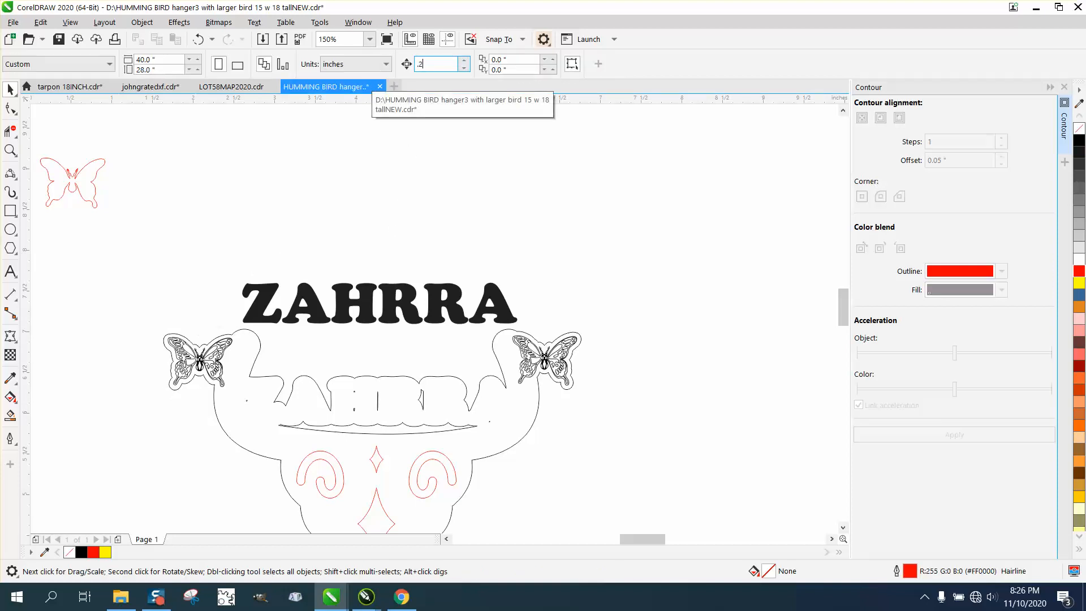
text(5)
drag(211, 259, 299, 313)
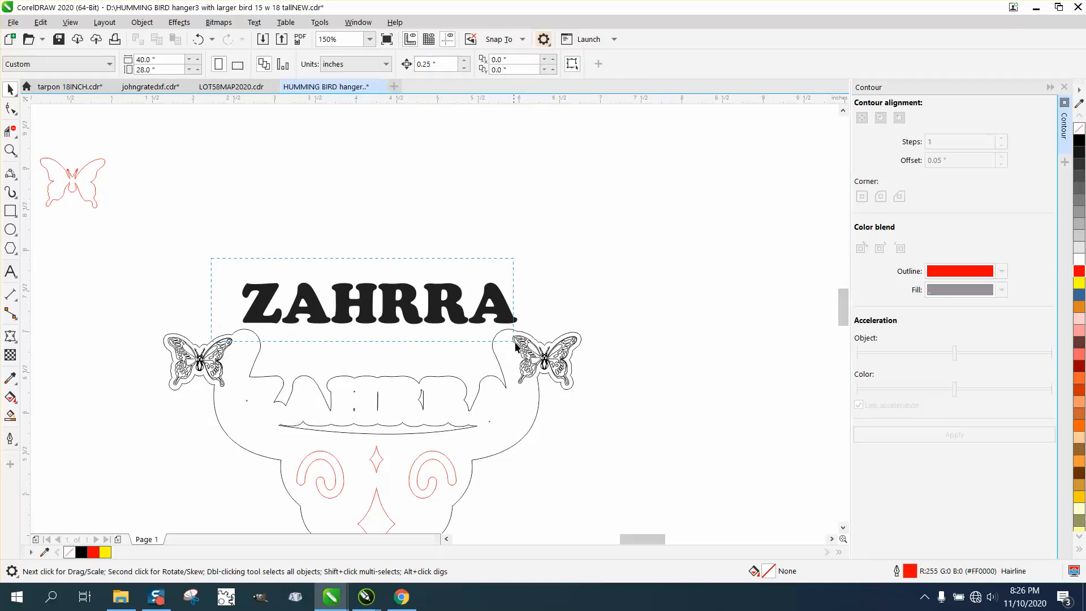
drag(515, 346, 516, 346)
key(Down)
key(Down)
key(Down)
key(Down)
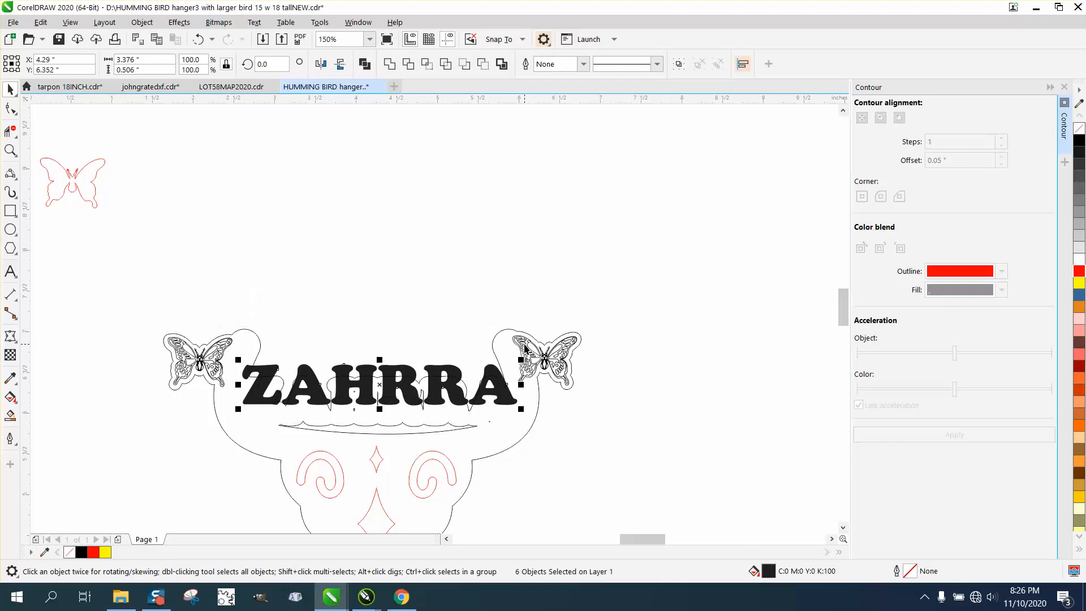
key(Down)
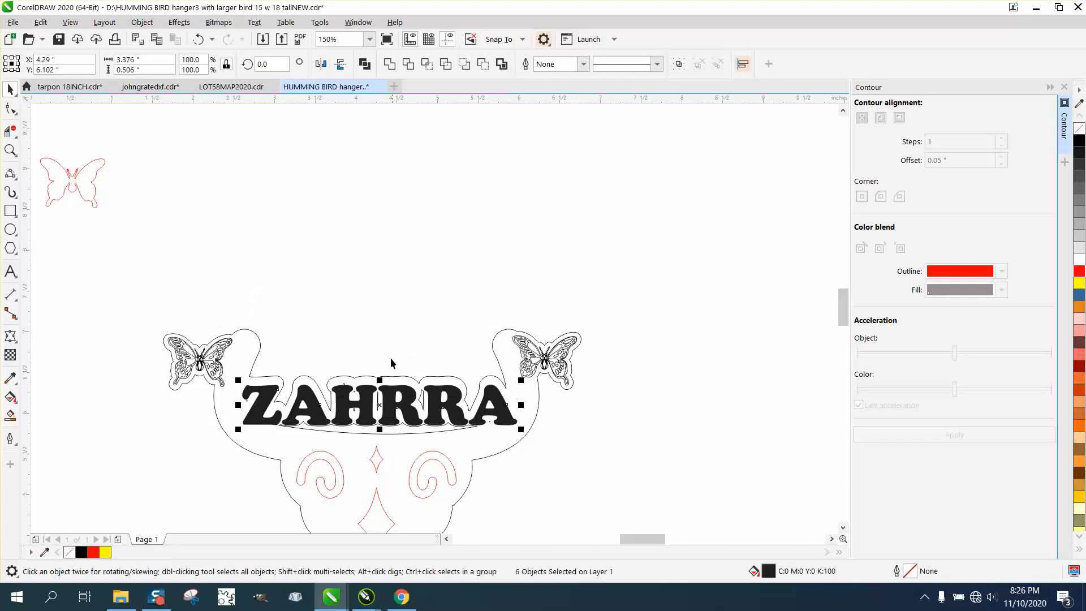
Set the nudge distance to 0.01 inch and nudge the ZAHRRA letters up 0.06 inch within their outline.
click(442, 151)
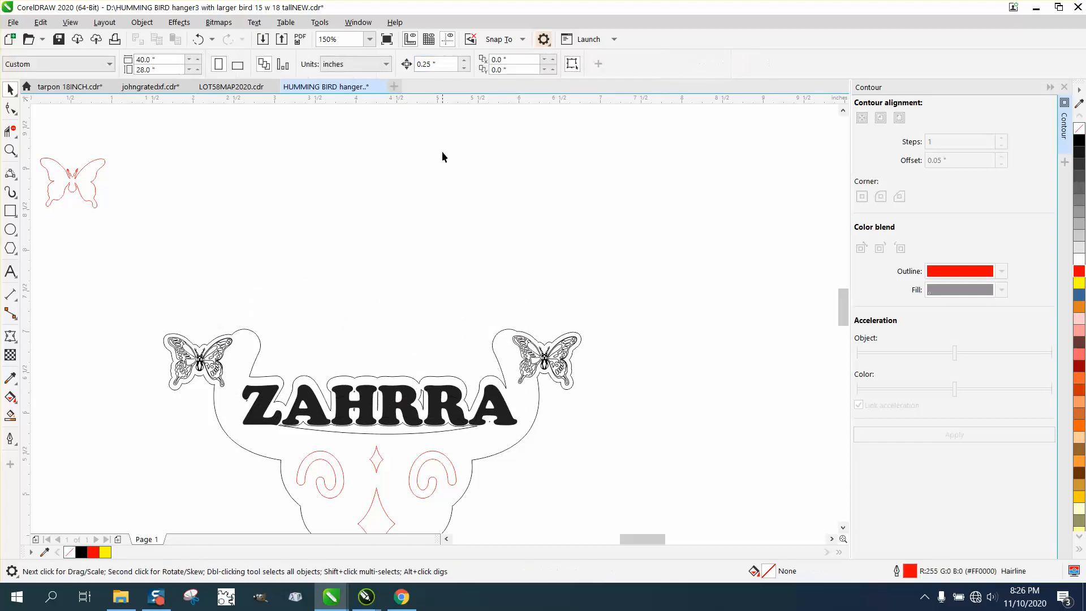
double_click(440, 64)
text(.01)
drag(229, 323, 528, 443)
key(Up)
key(Up)
key(Up)
key(Up)
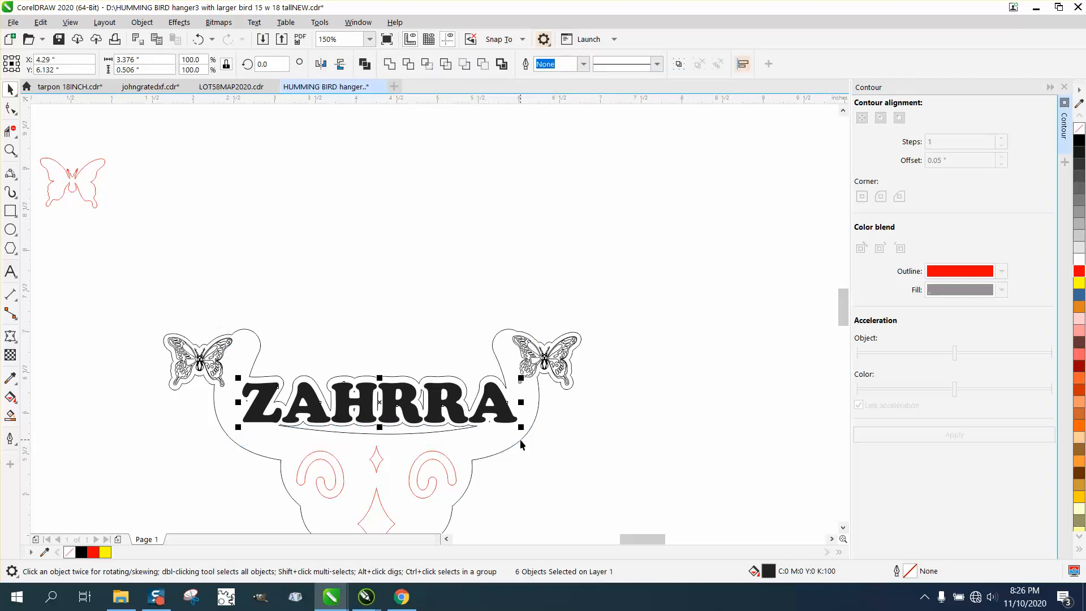
key(Up)
key(Up)
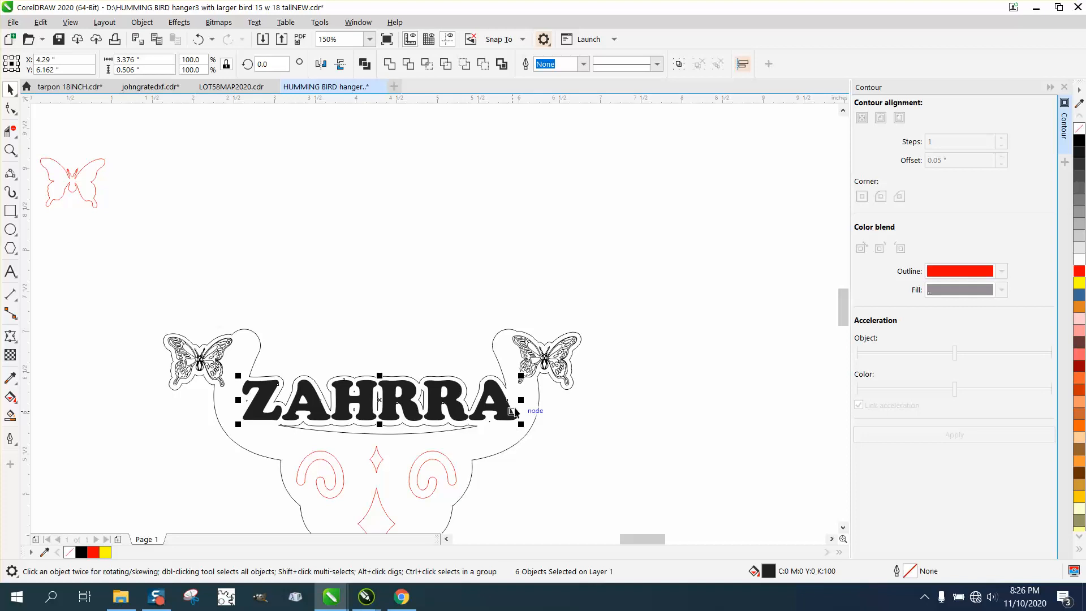
Examine the assembled pendant and compare its outline, scrolls and star cutouts with the pendant in the reference photo.
scroll(529, 397, down, 1)
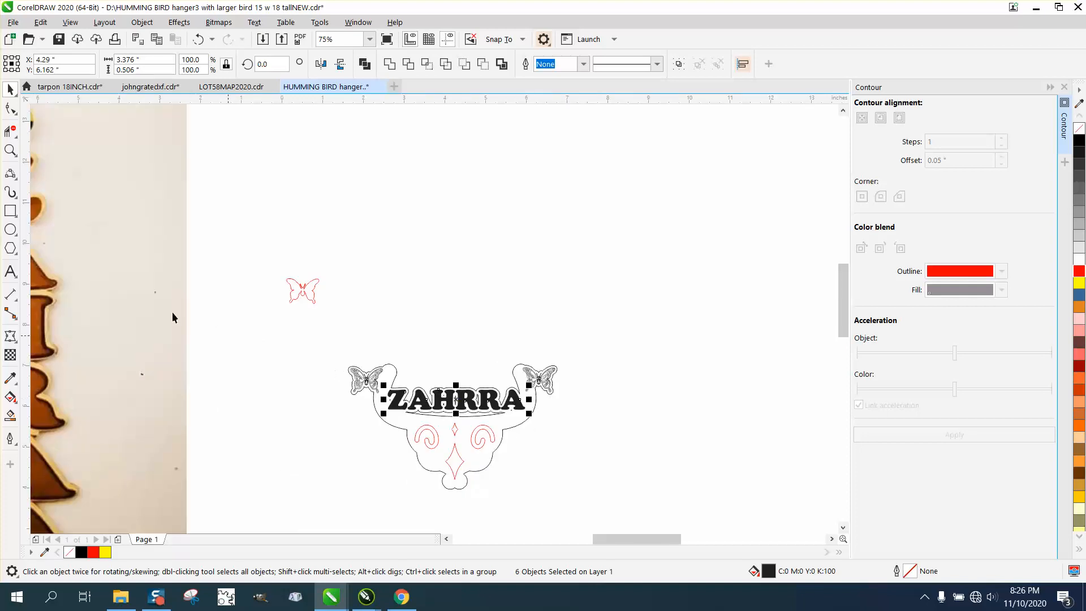
key(z)
drag(342, 356, 661, 503)
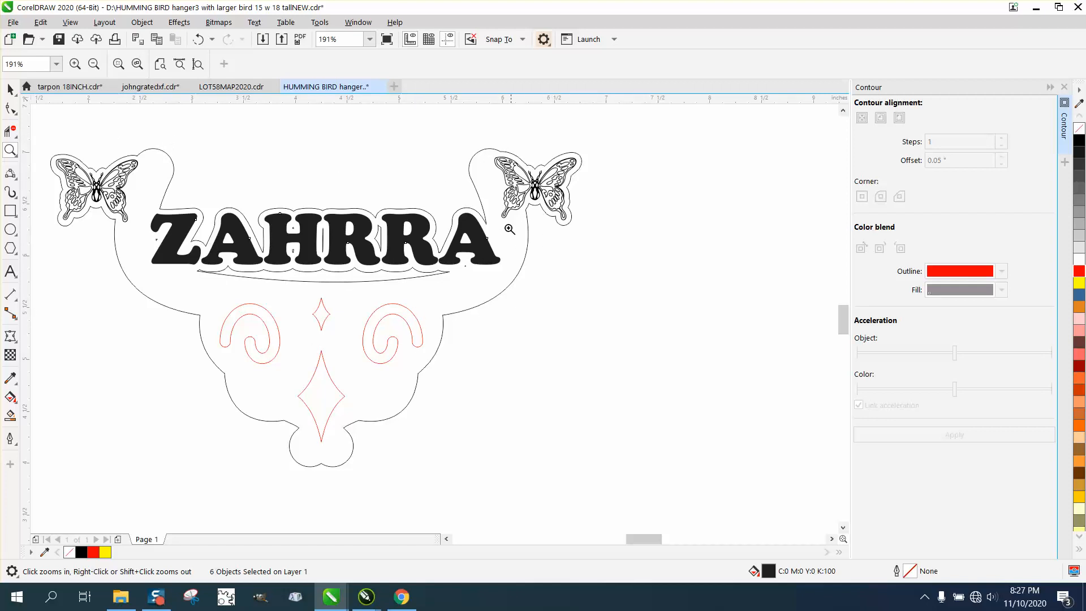
right_click(597, 221)
right_click(353, 272)
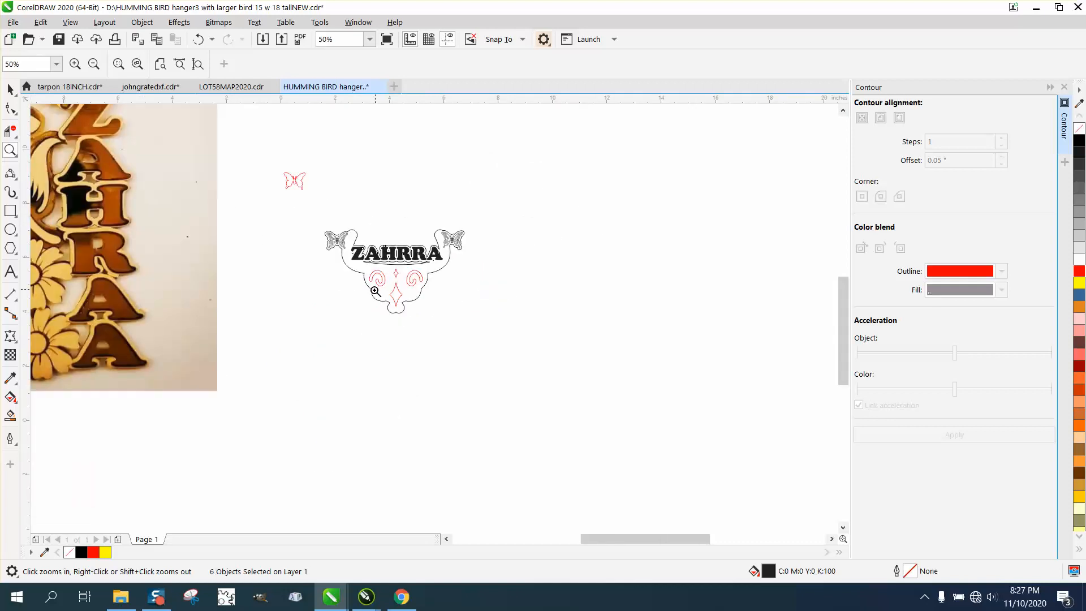
right_click(314, 293)
drag(651, 260, 747, 304)
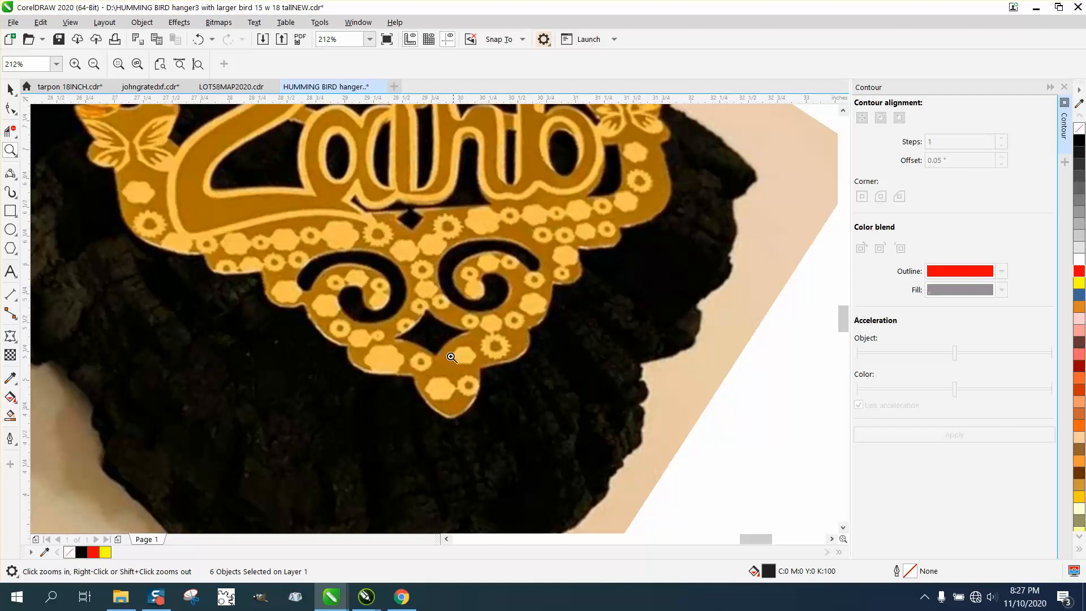
right_click(258, 283)
right_click(263, 284)
right_click(263, 284)
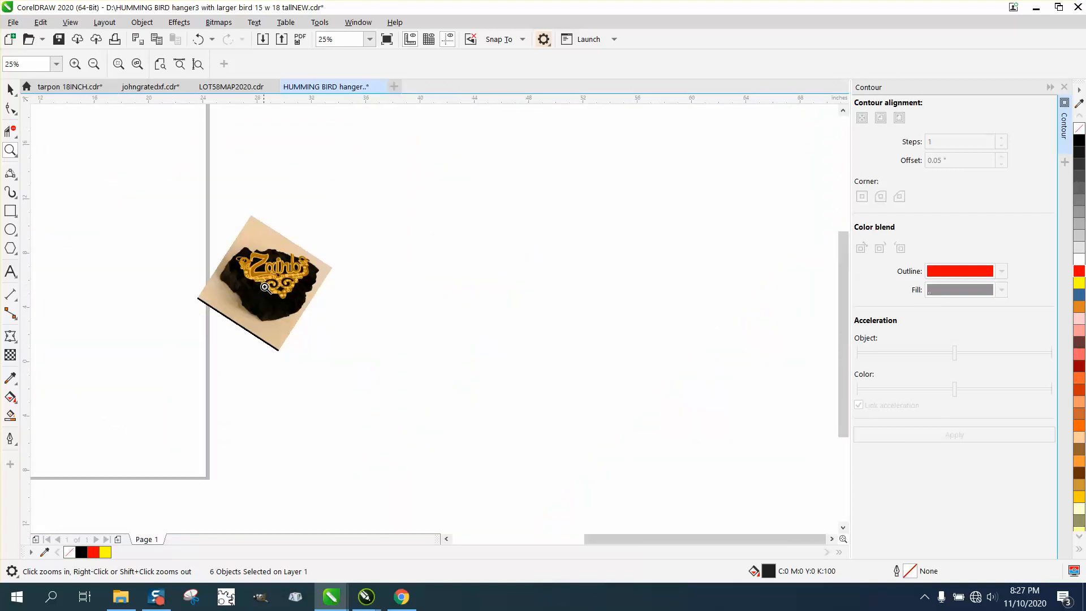
right_click(266, 284)
right_click(272, 288)
drag(175, 277, 241, 305)
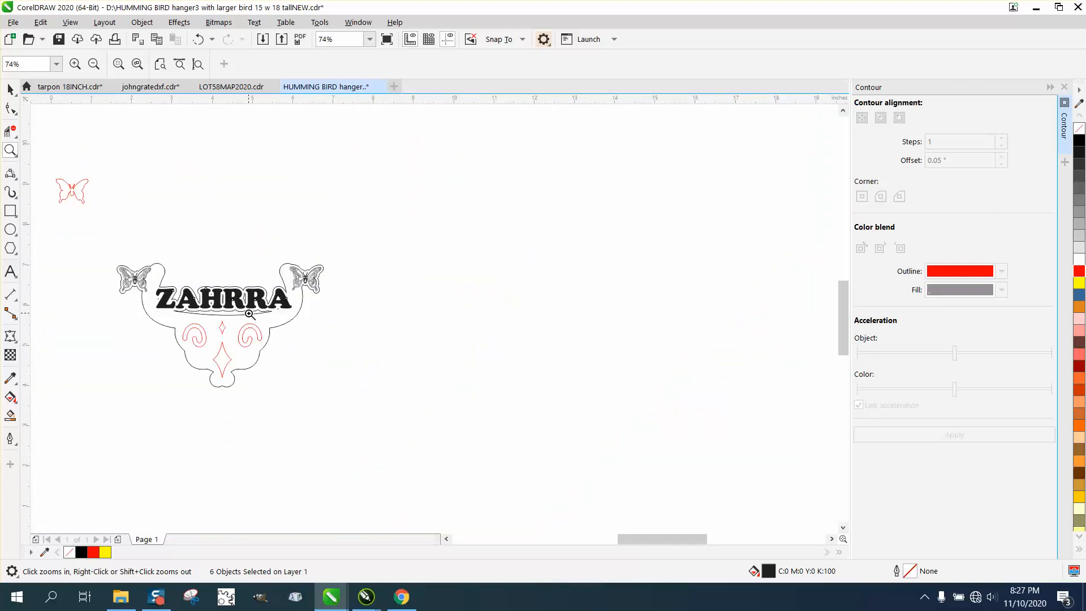